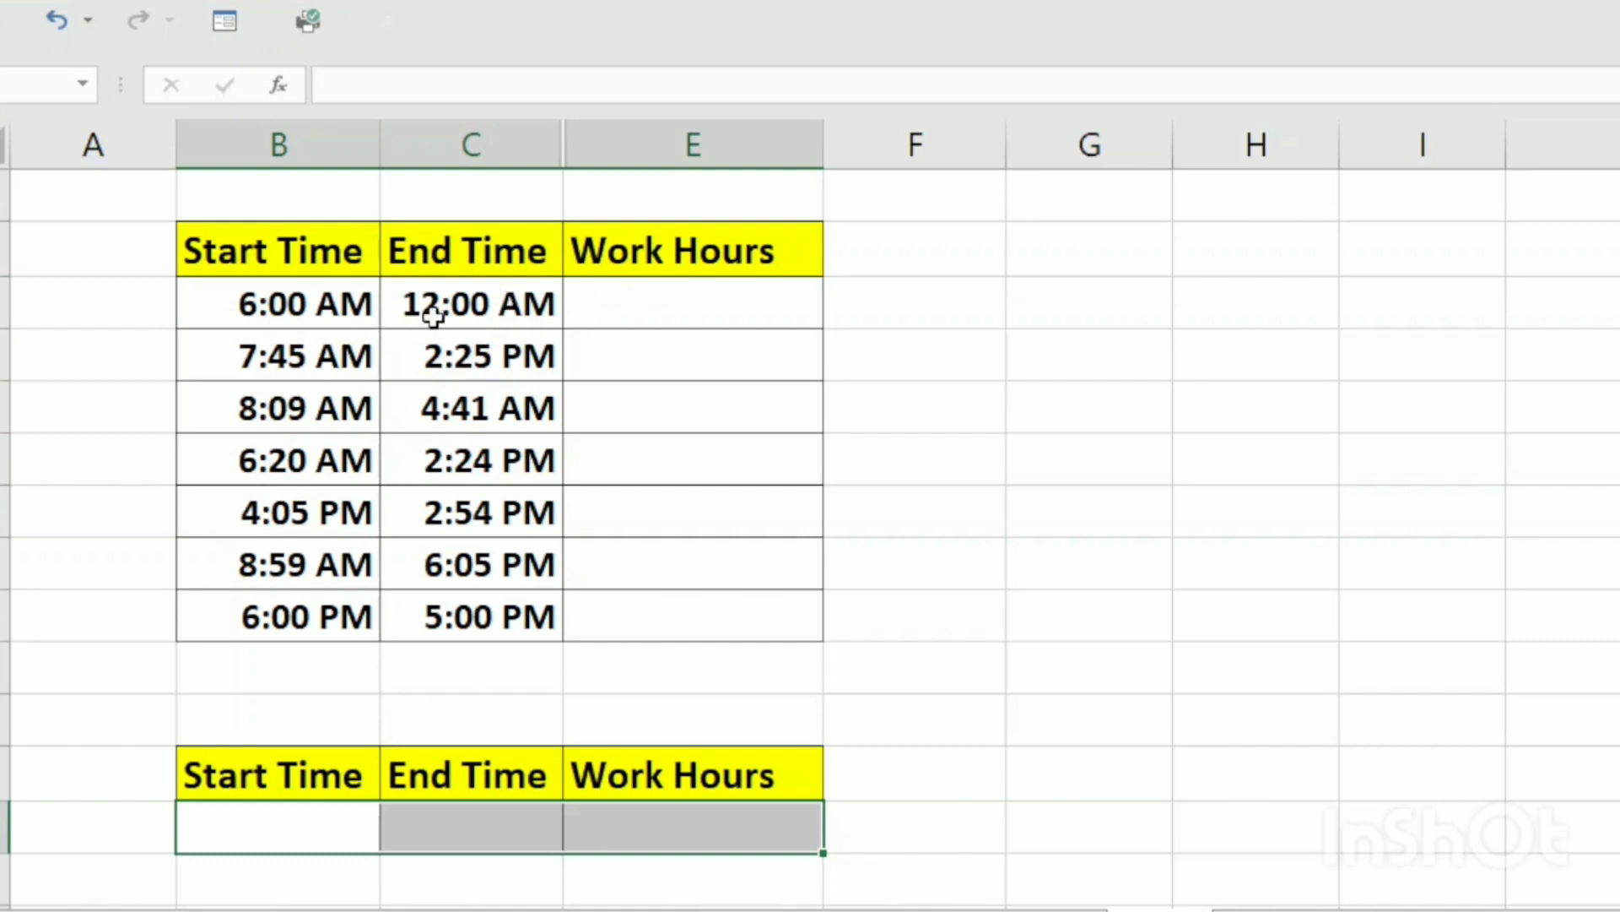
click(304, 308)
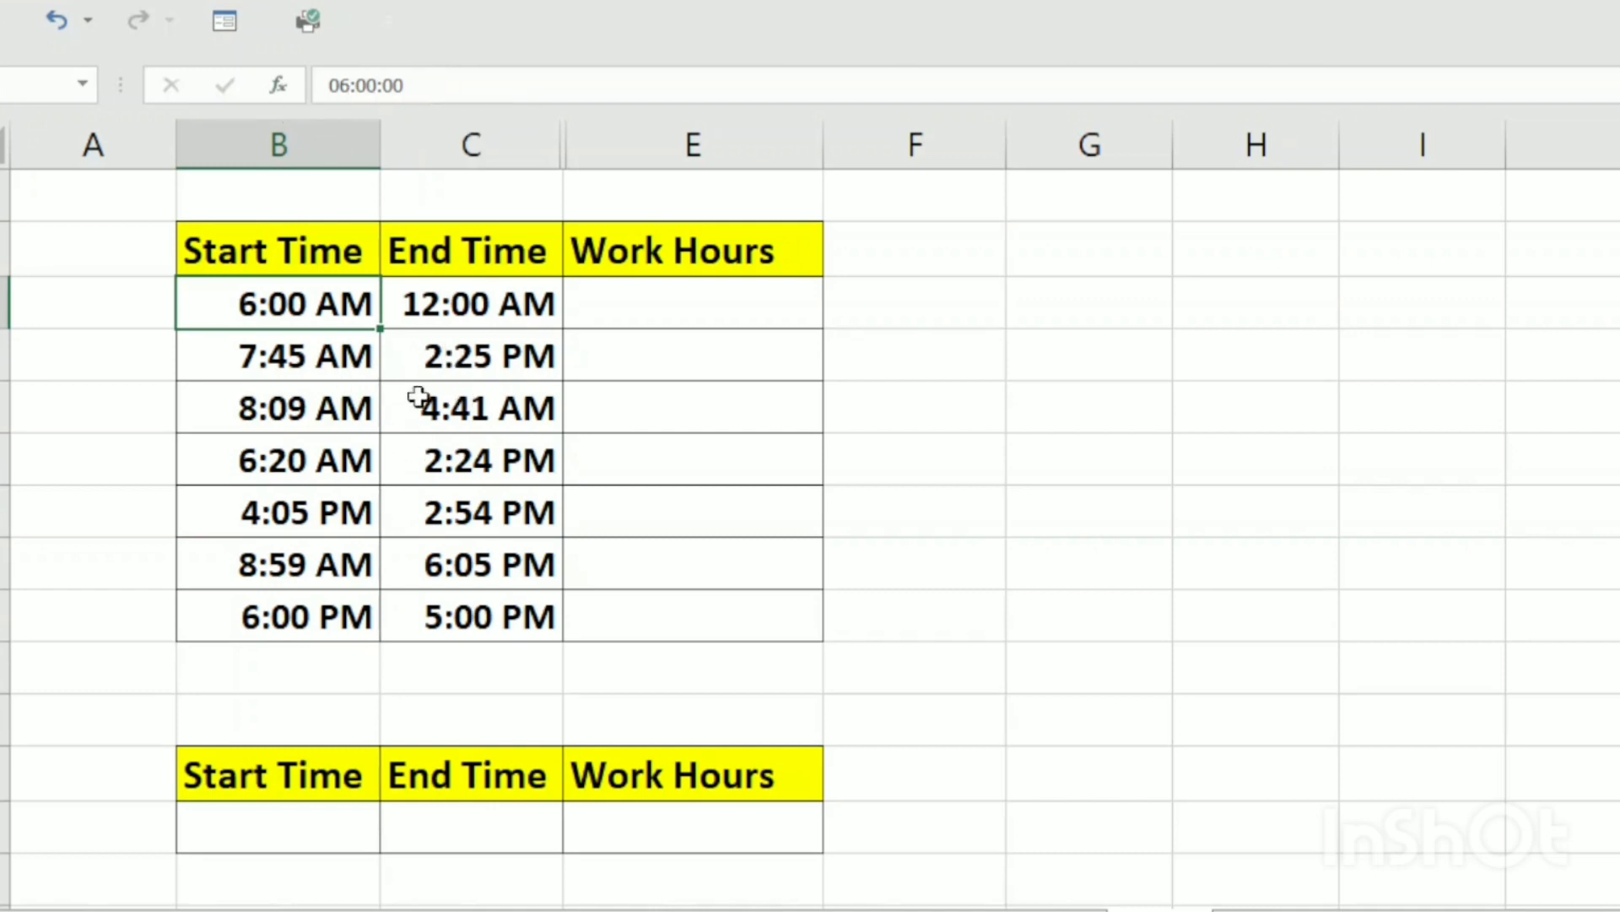
click(475, 310)
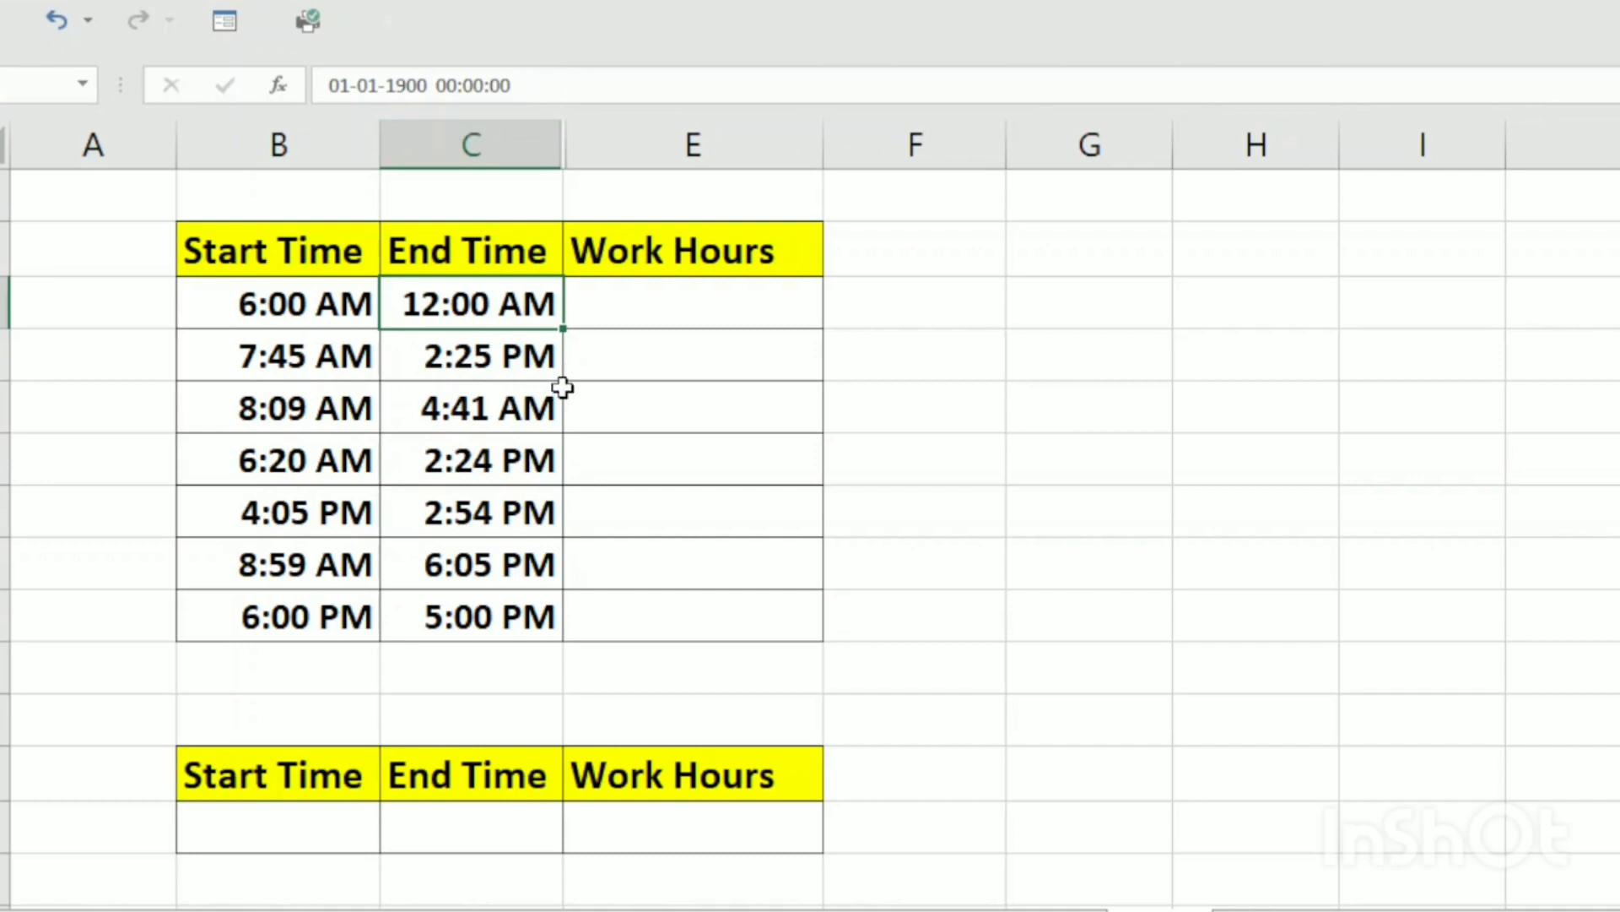
click(478, 361)
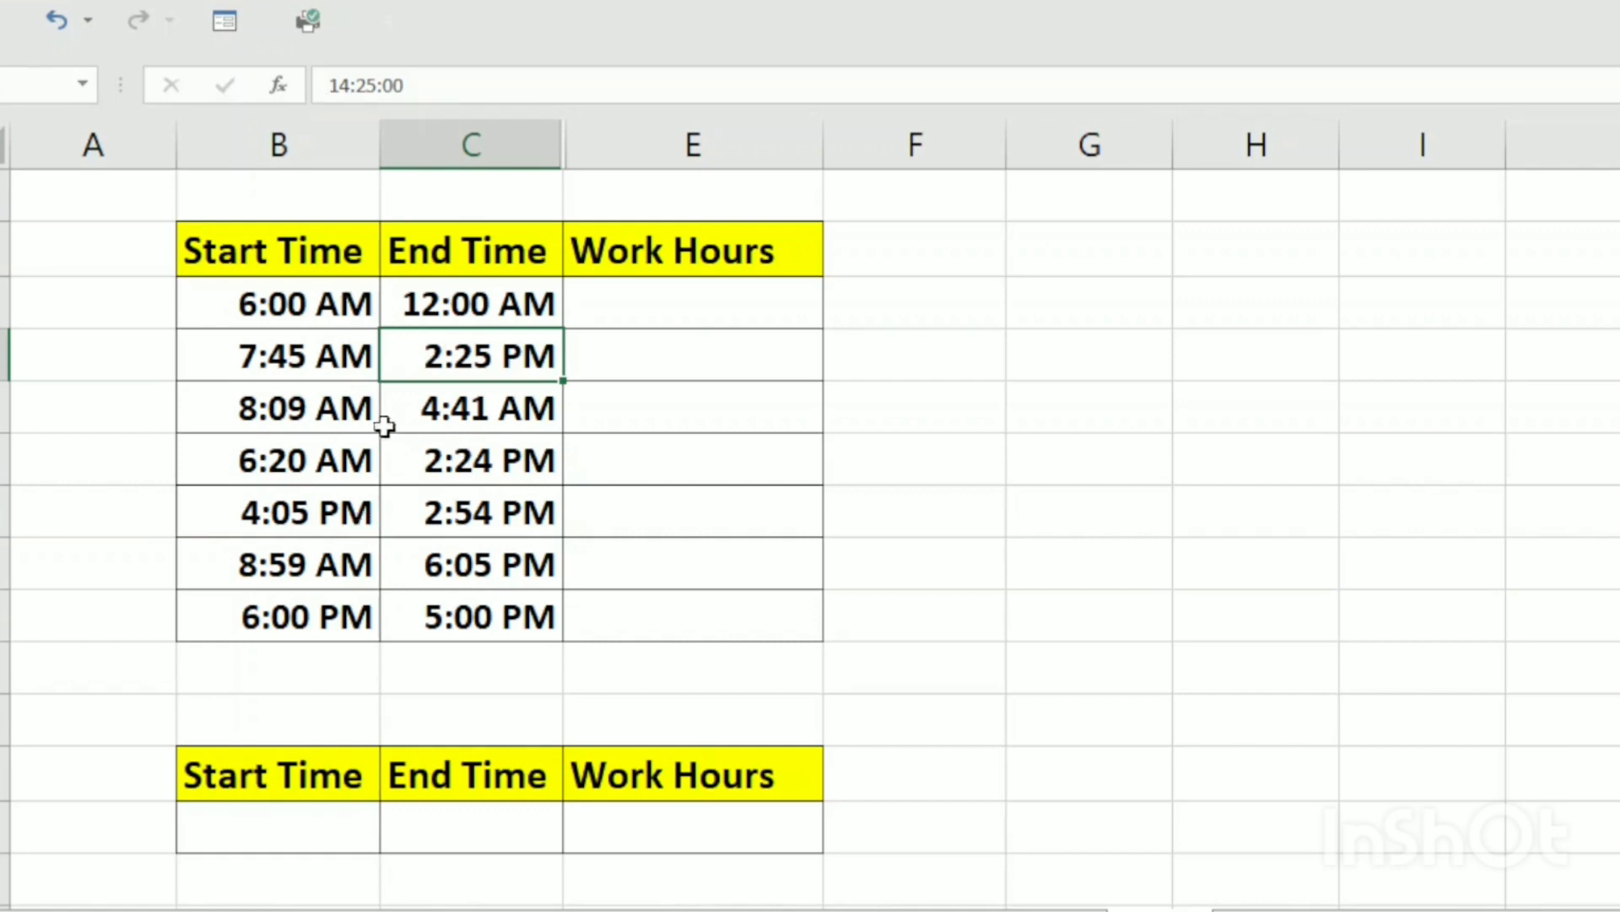
Format the empty Start Time and End Time cells of the lower table as Time with the 1:30 PM type
click(319, 814)
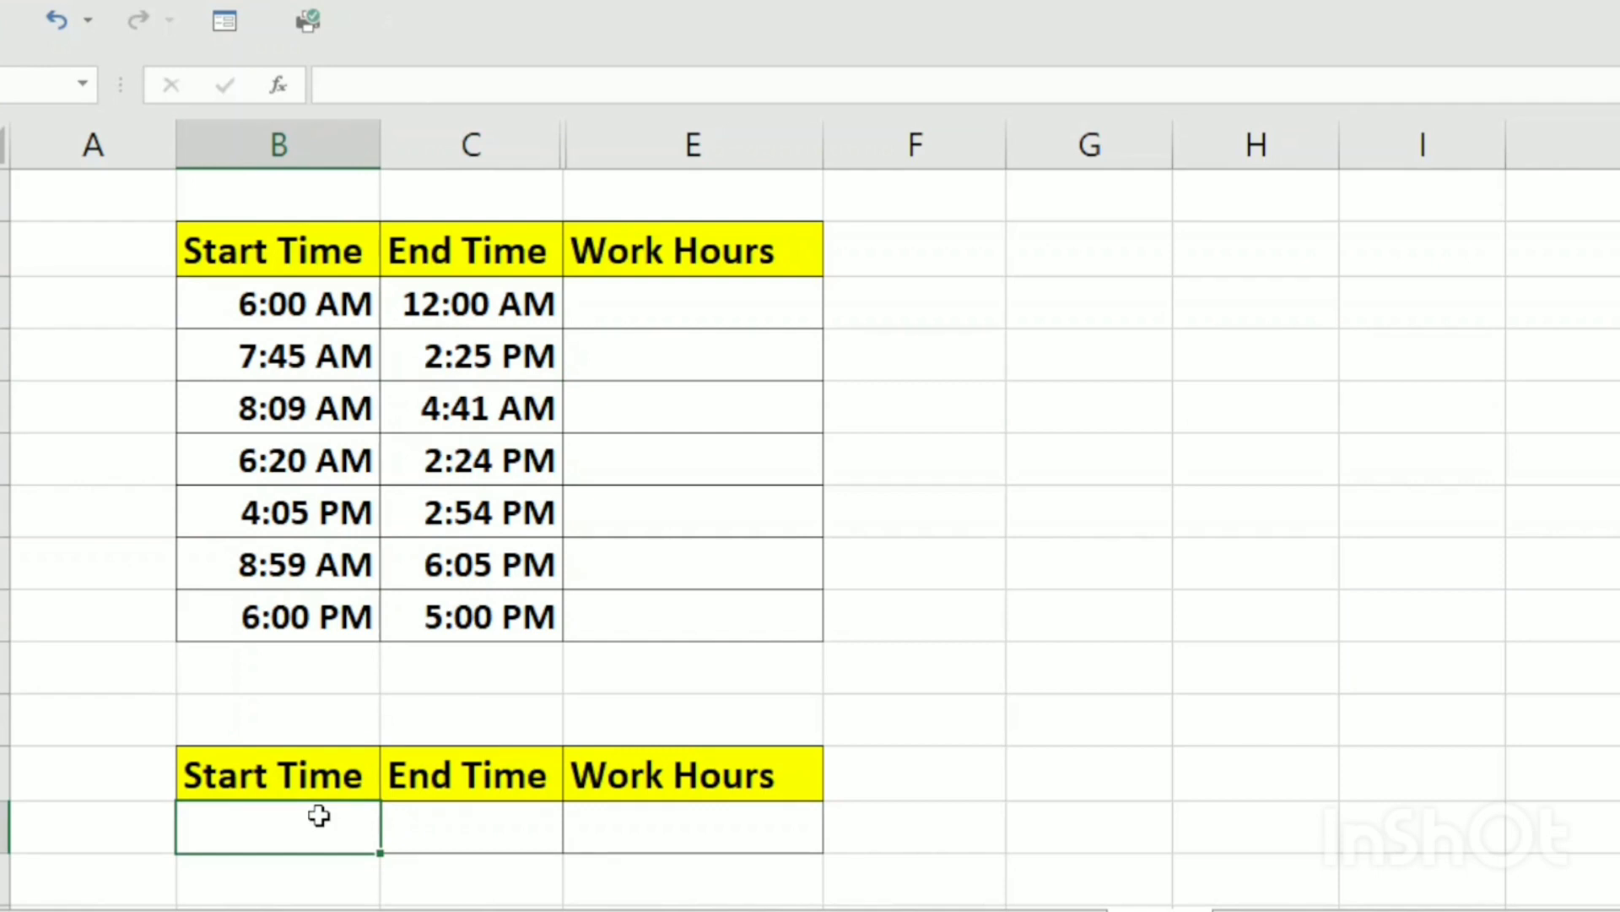
drag(321, 821, 454, 832)
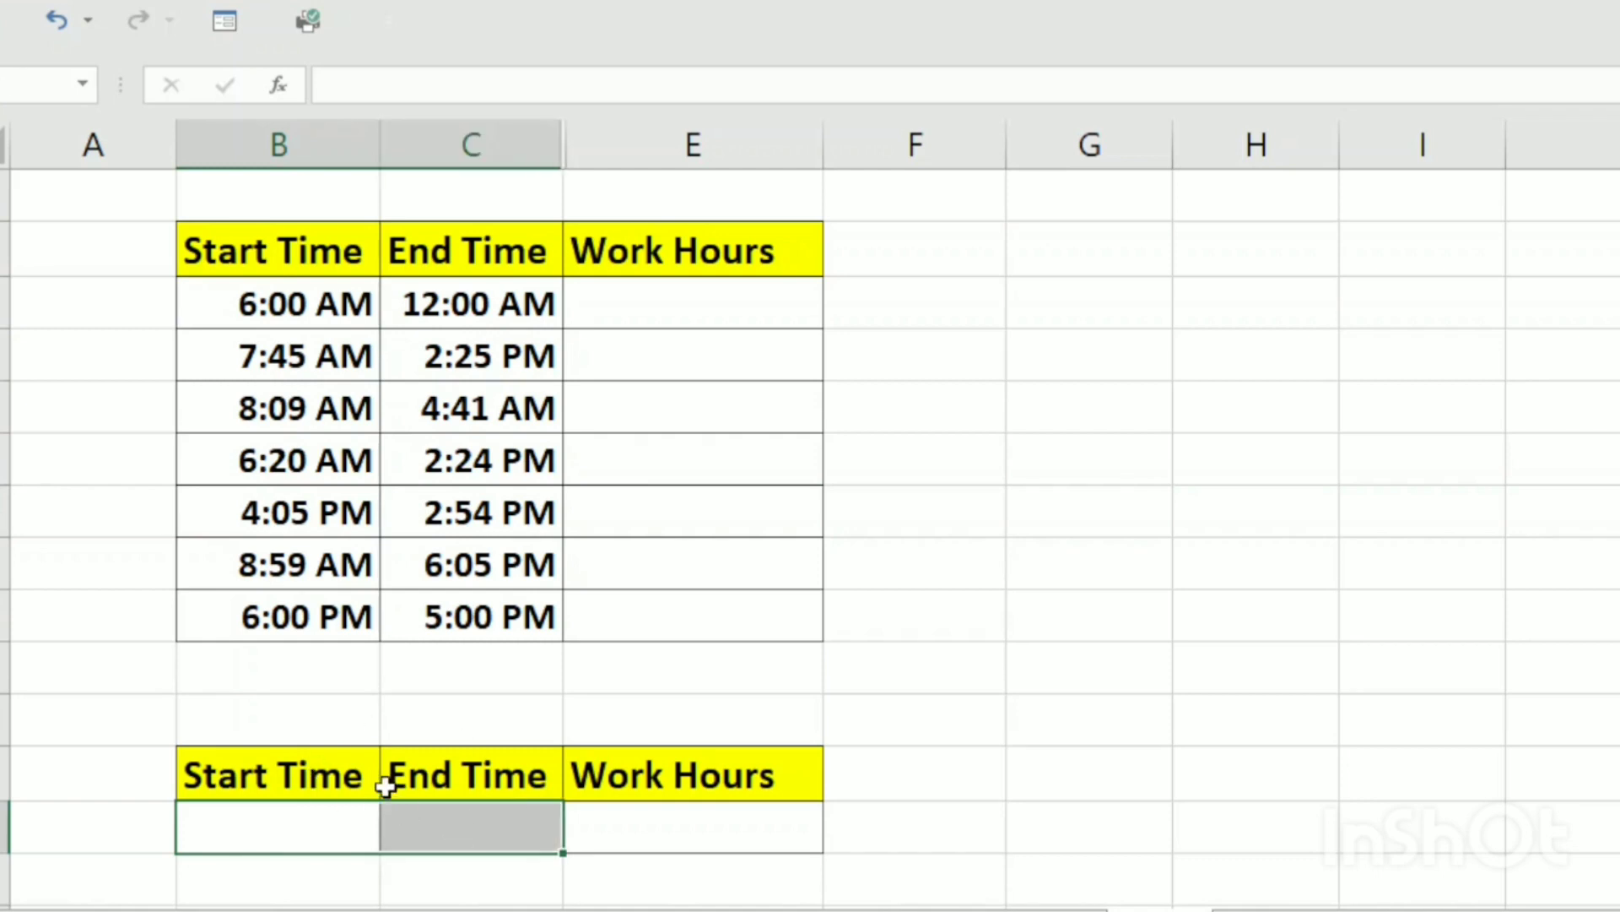
key(ctrl+1)
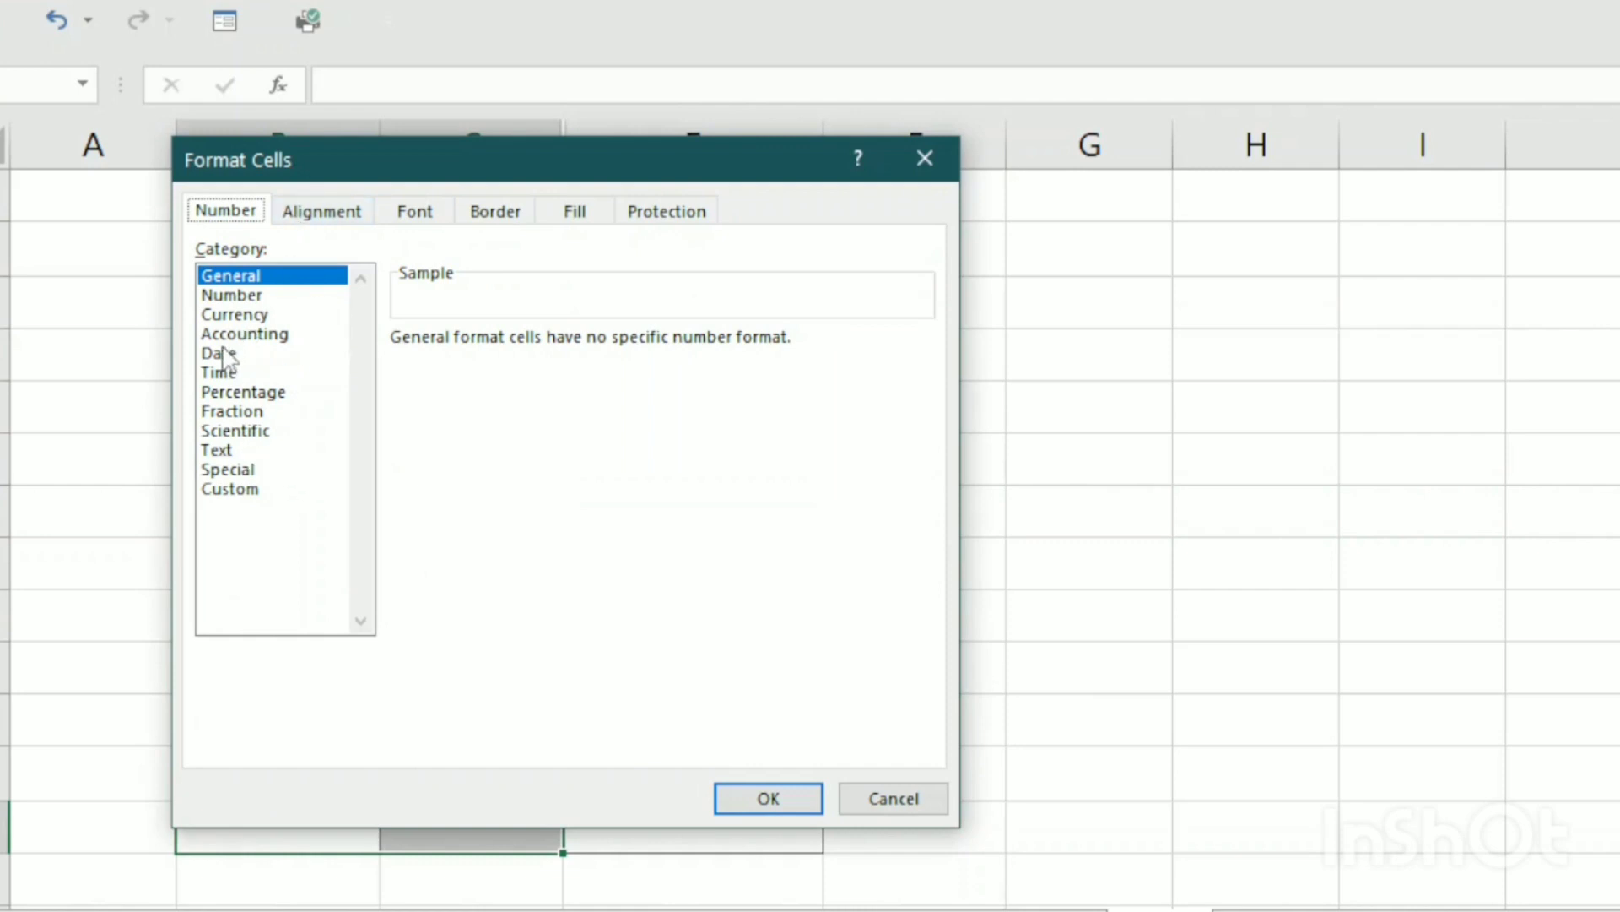
click(217, 375)
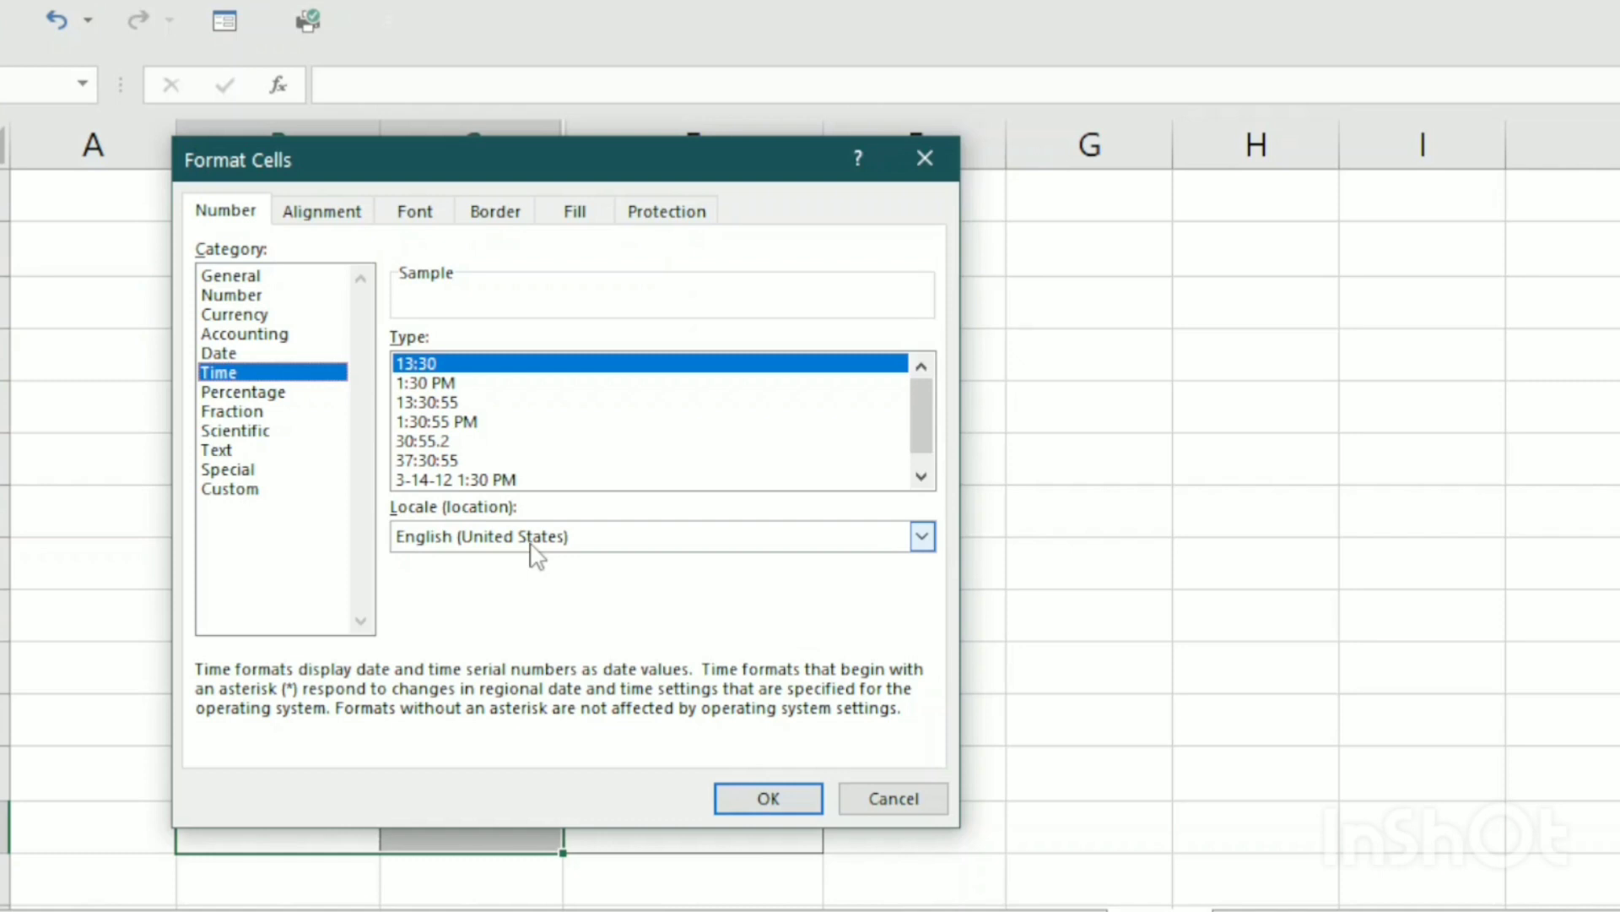
click(442, 384)
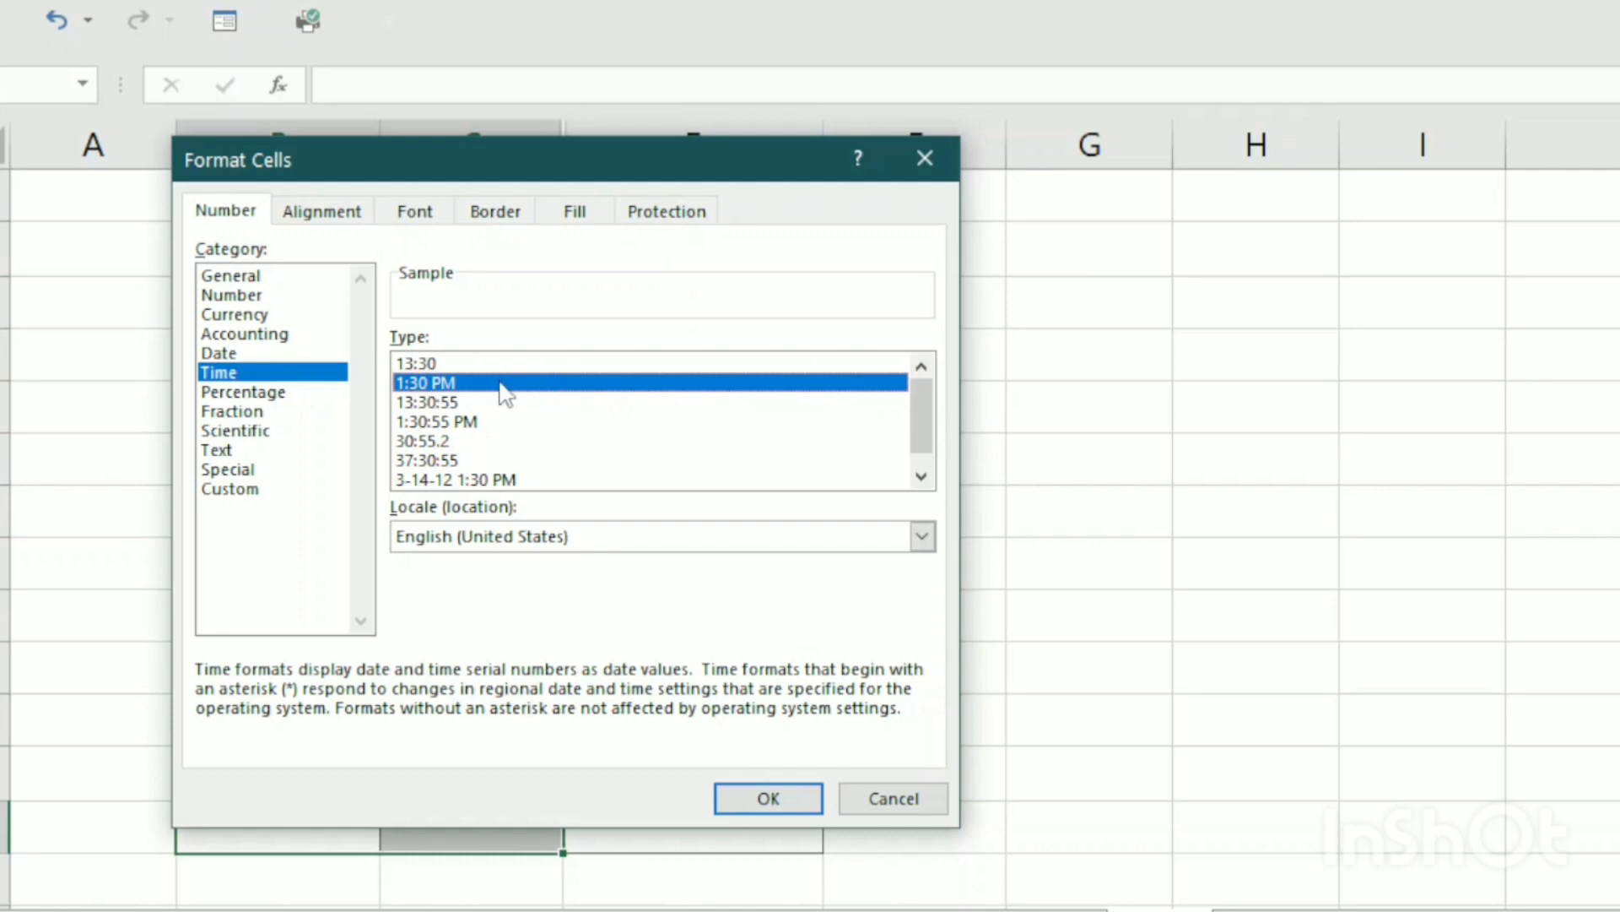
click(770, 800)
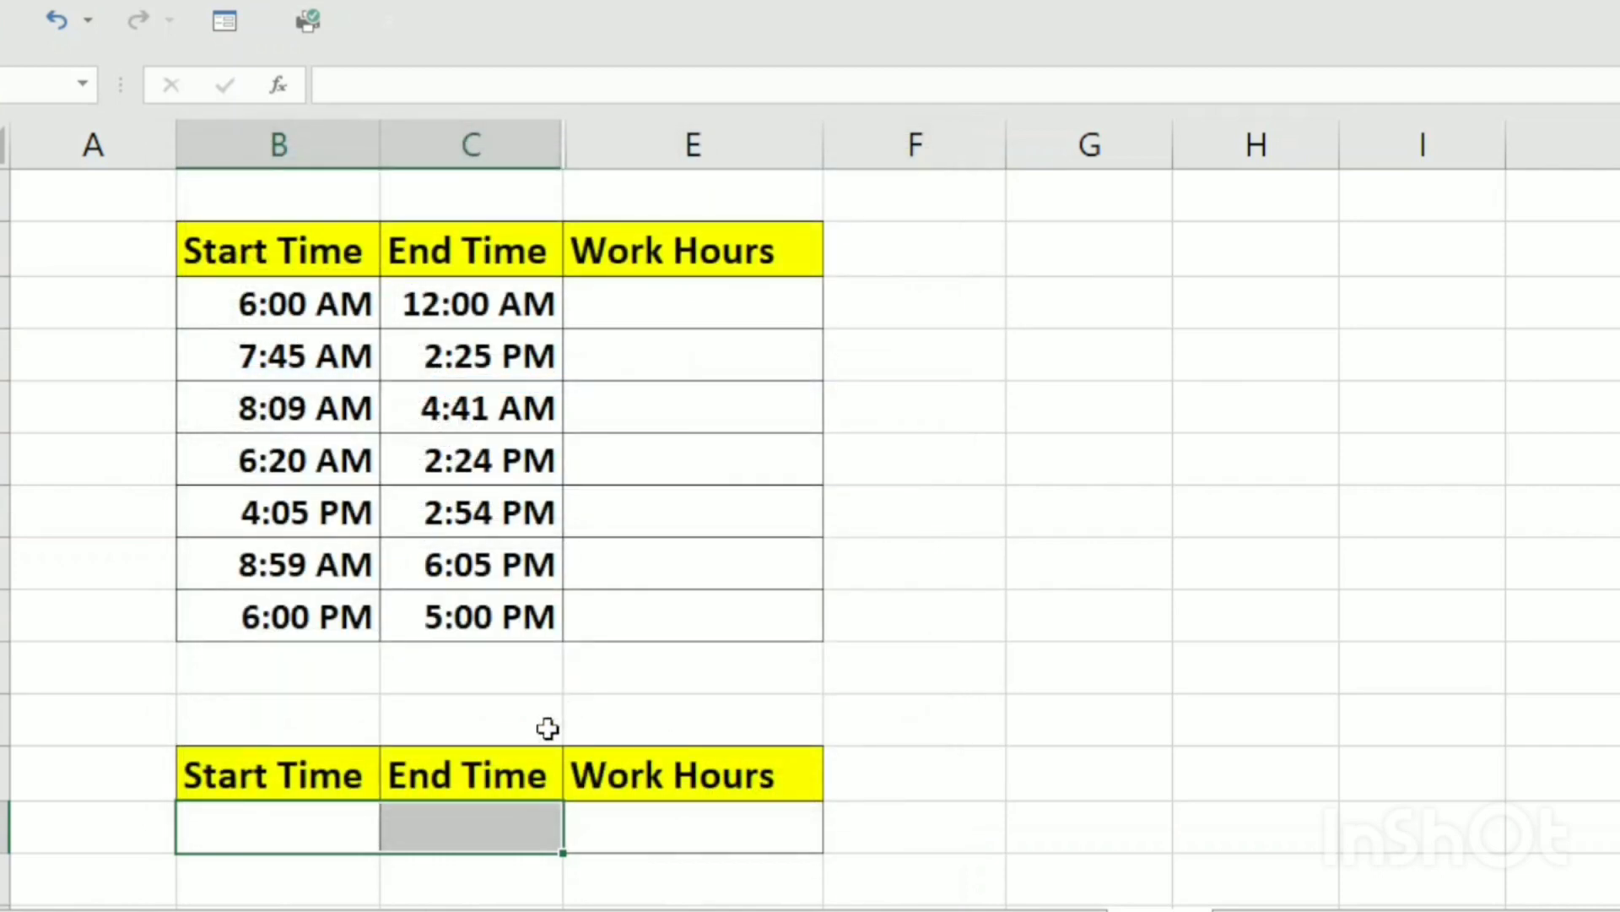
Enter 6:00 as the Start Time in the lower table
click(270, 824)
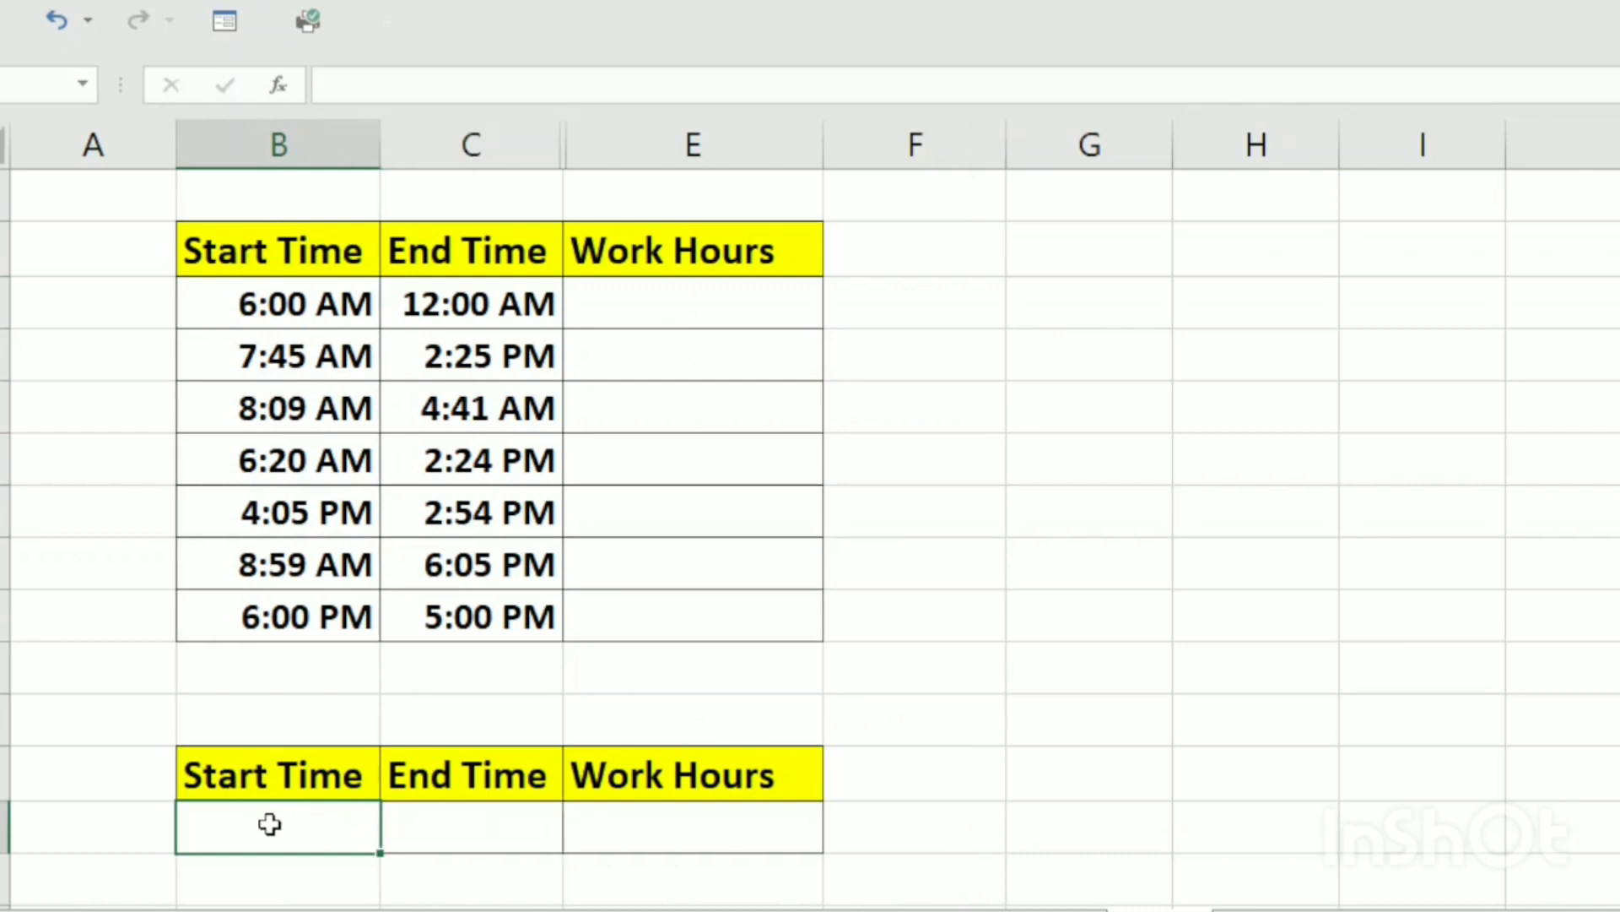
text(6)
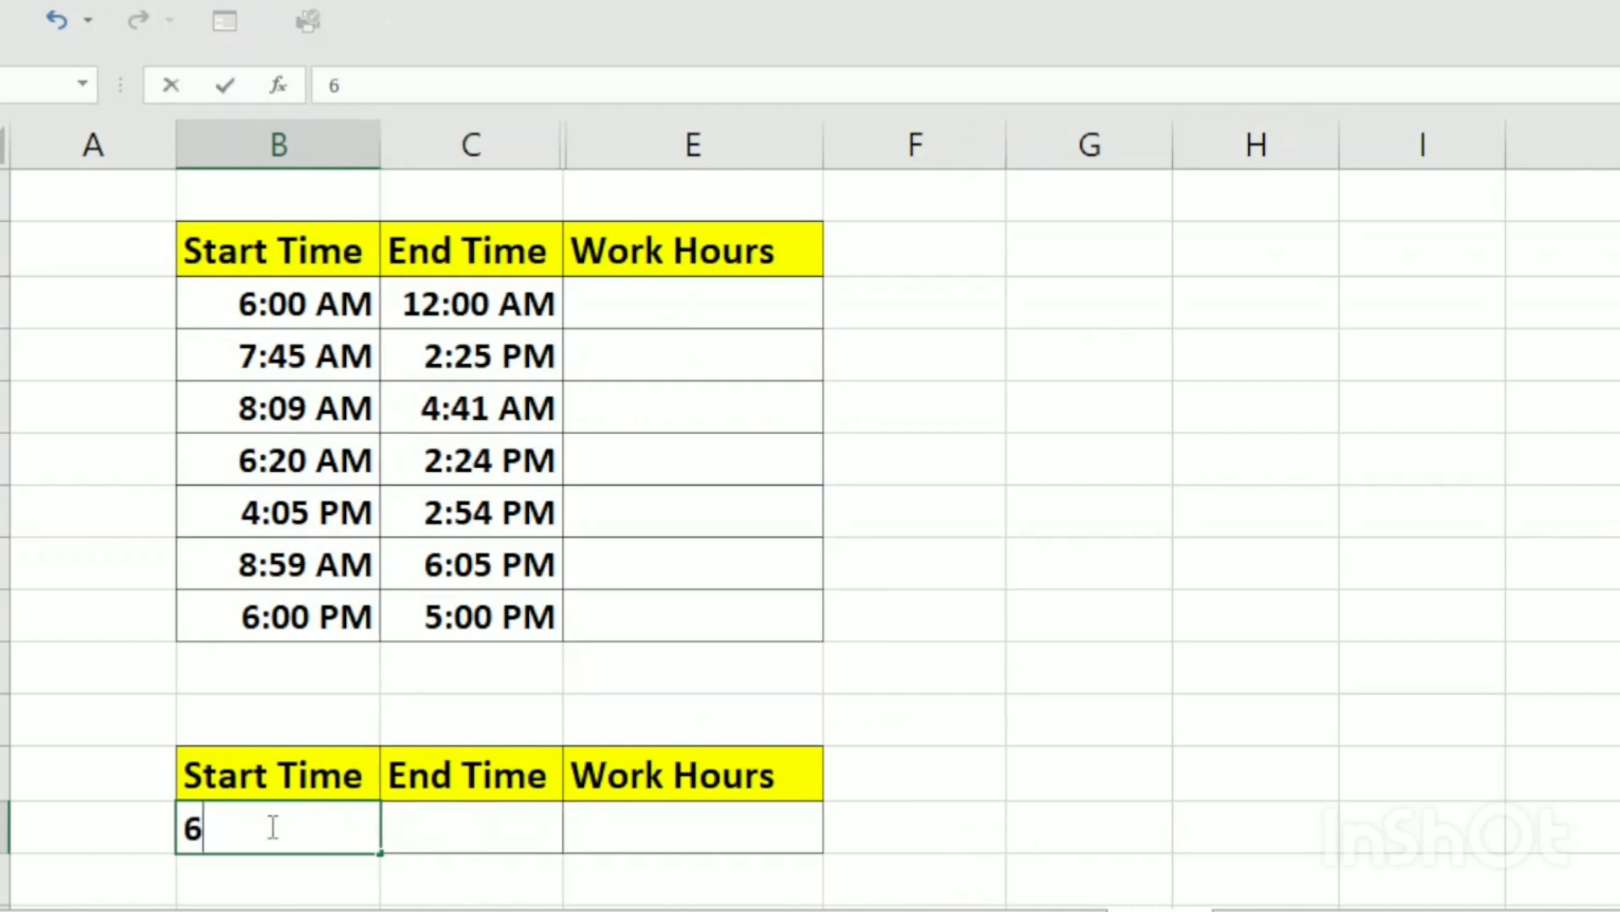
text(:00)
key(Return)
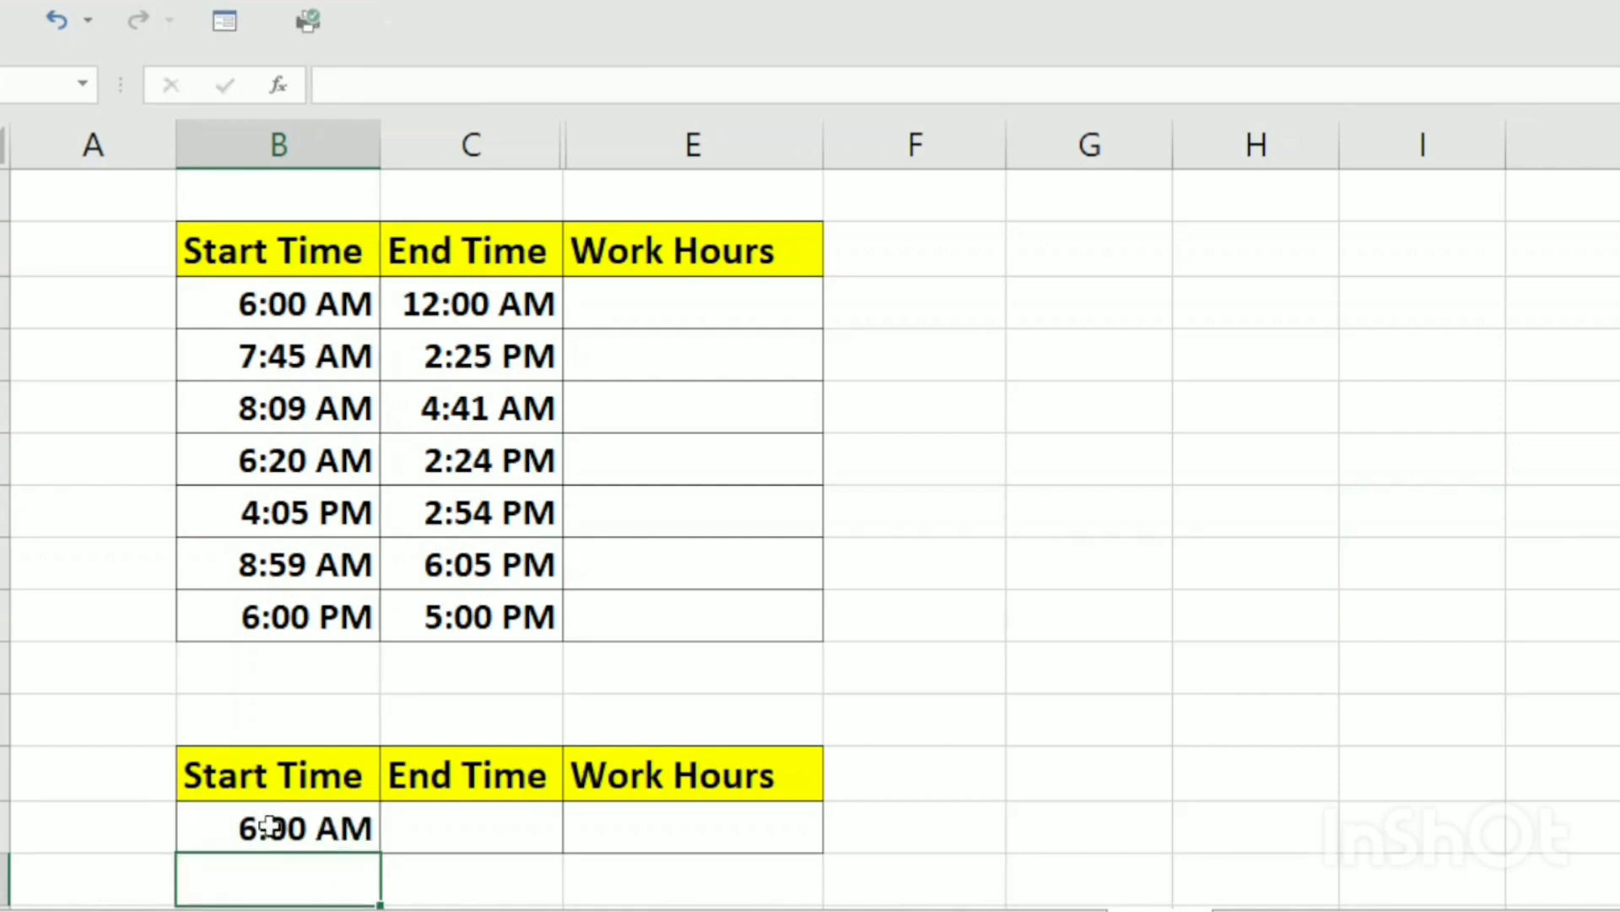
click(269, 827)
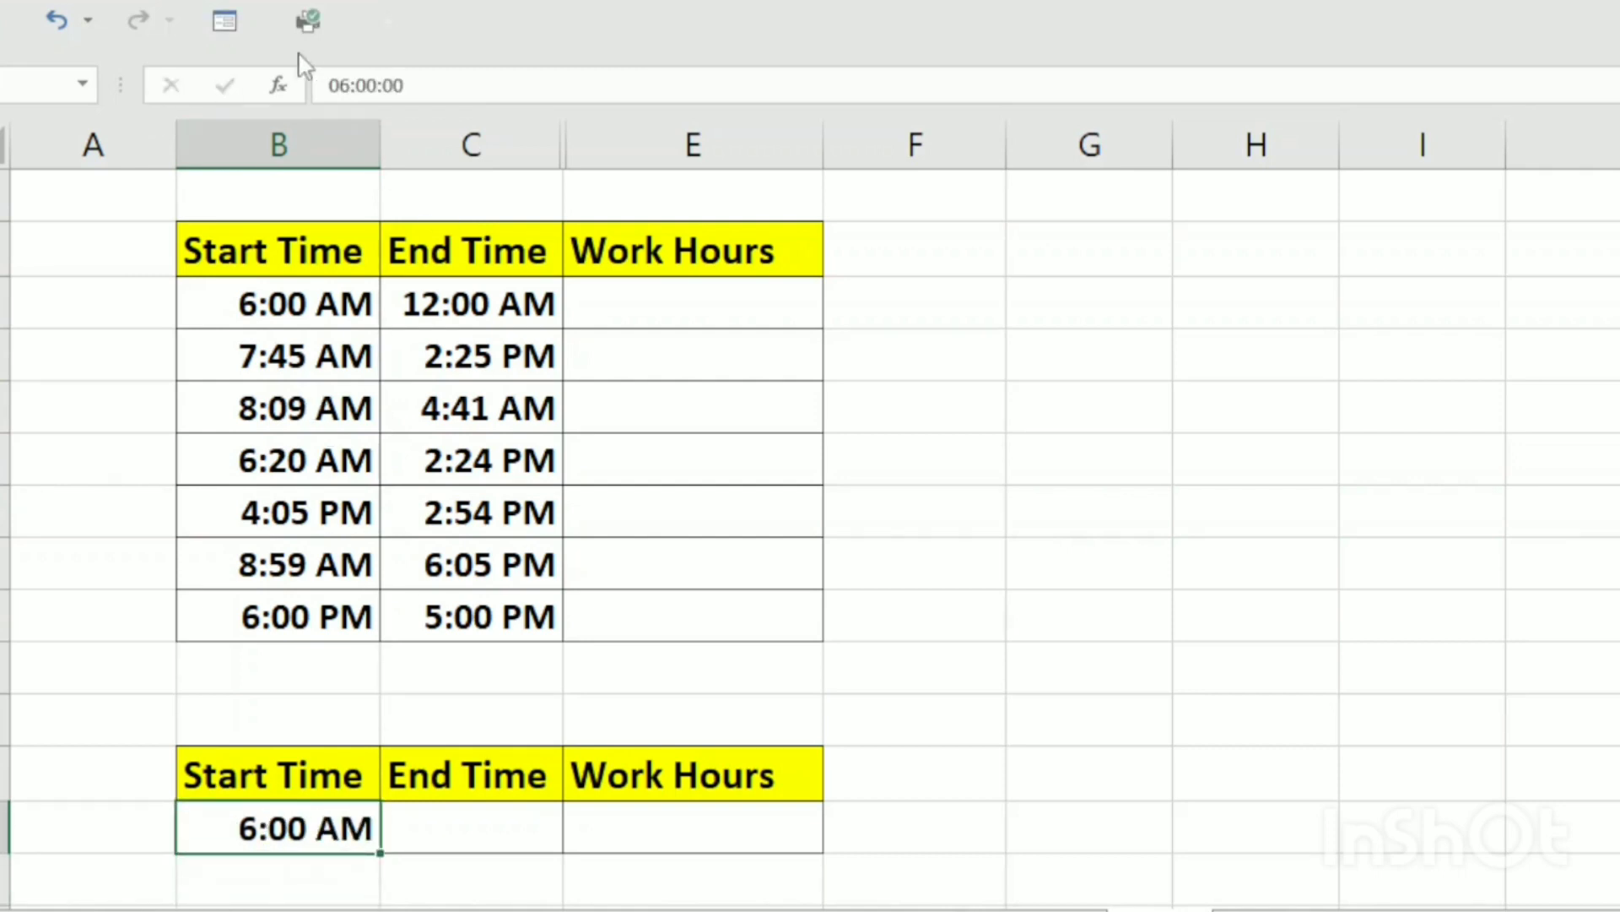
Enter 4:00 as the End Time in the lower table and clear that entry
click(480, 837)
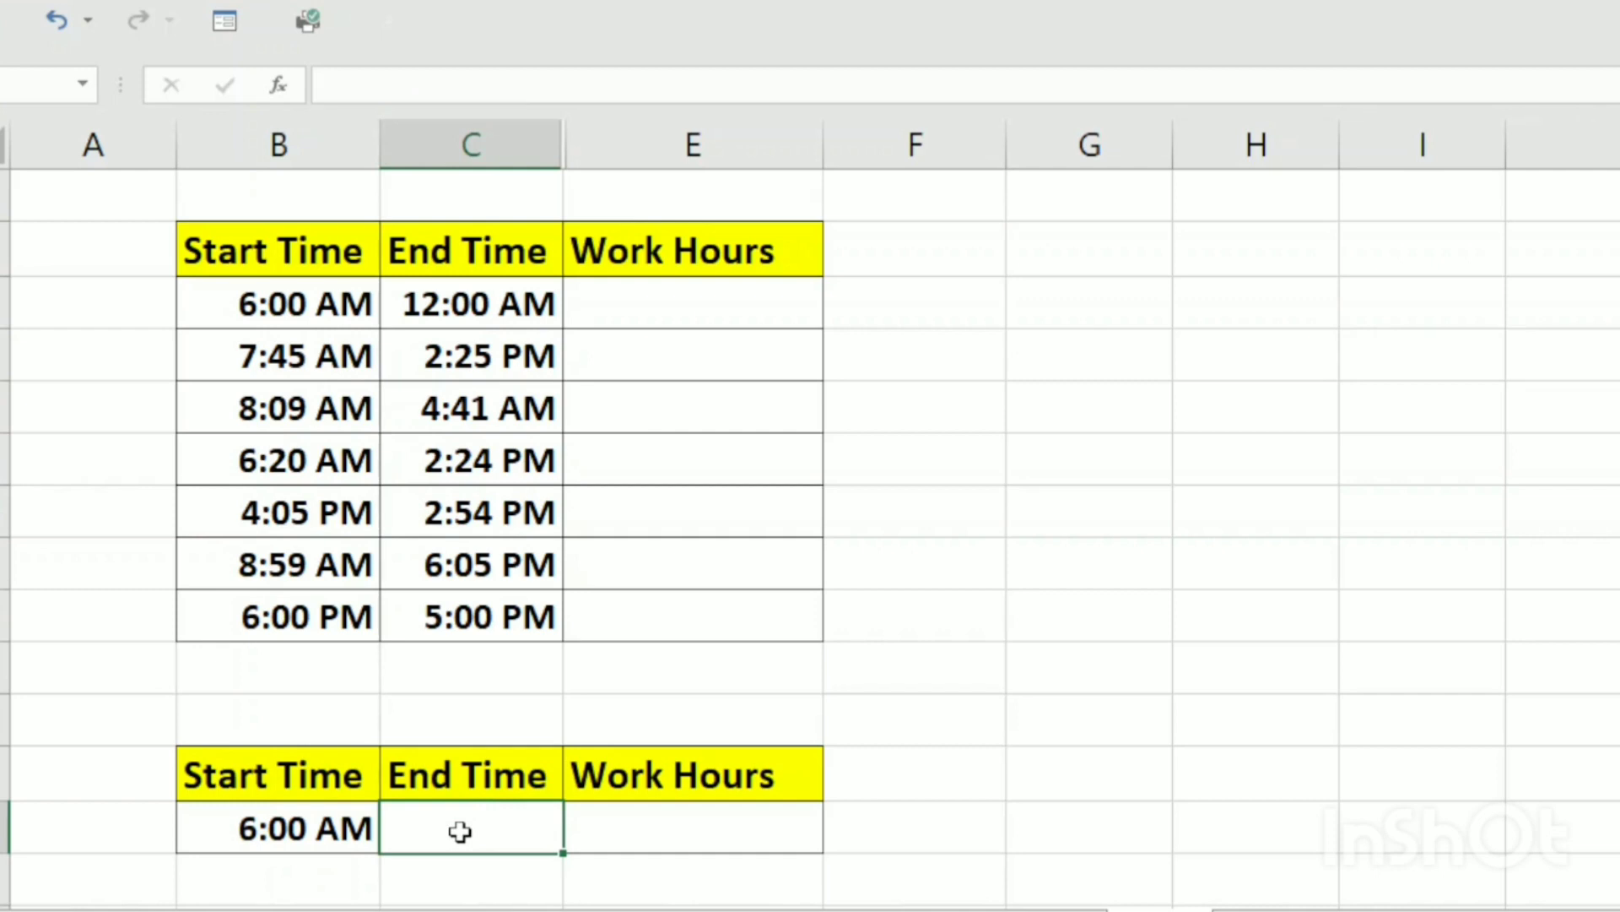
text(4:)
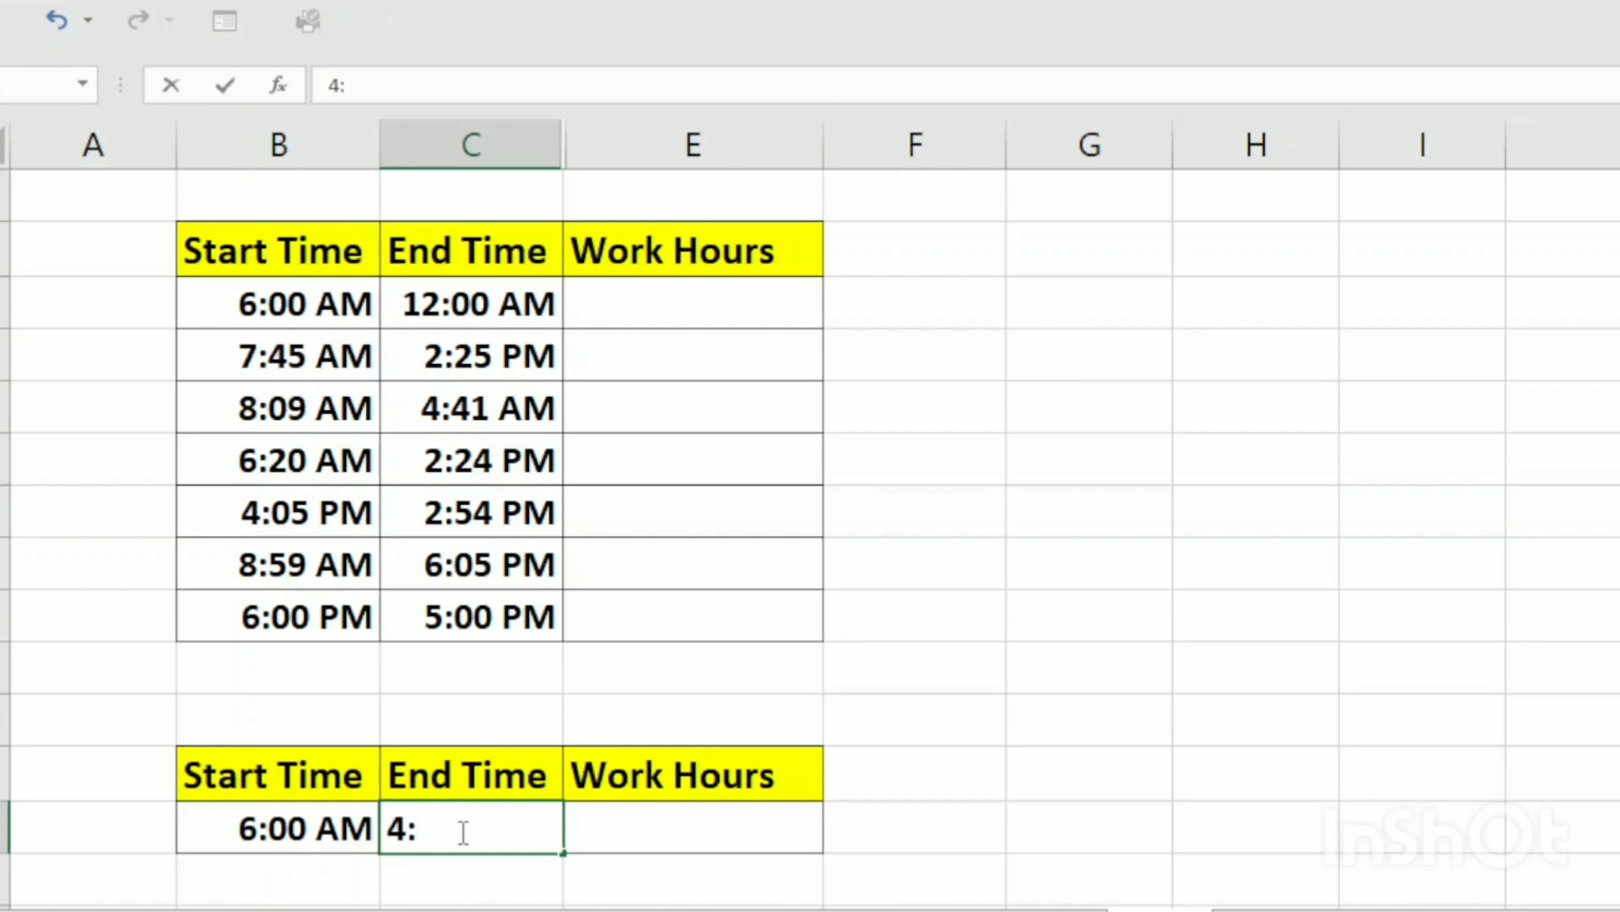
text(00)
key(Return)
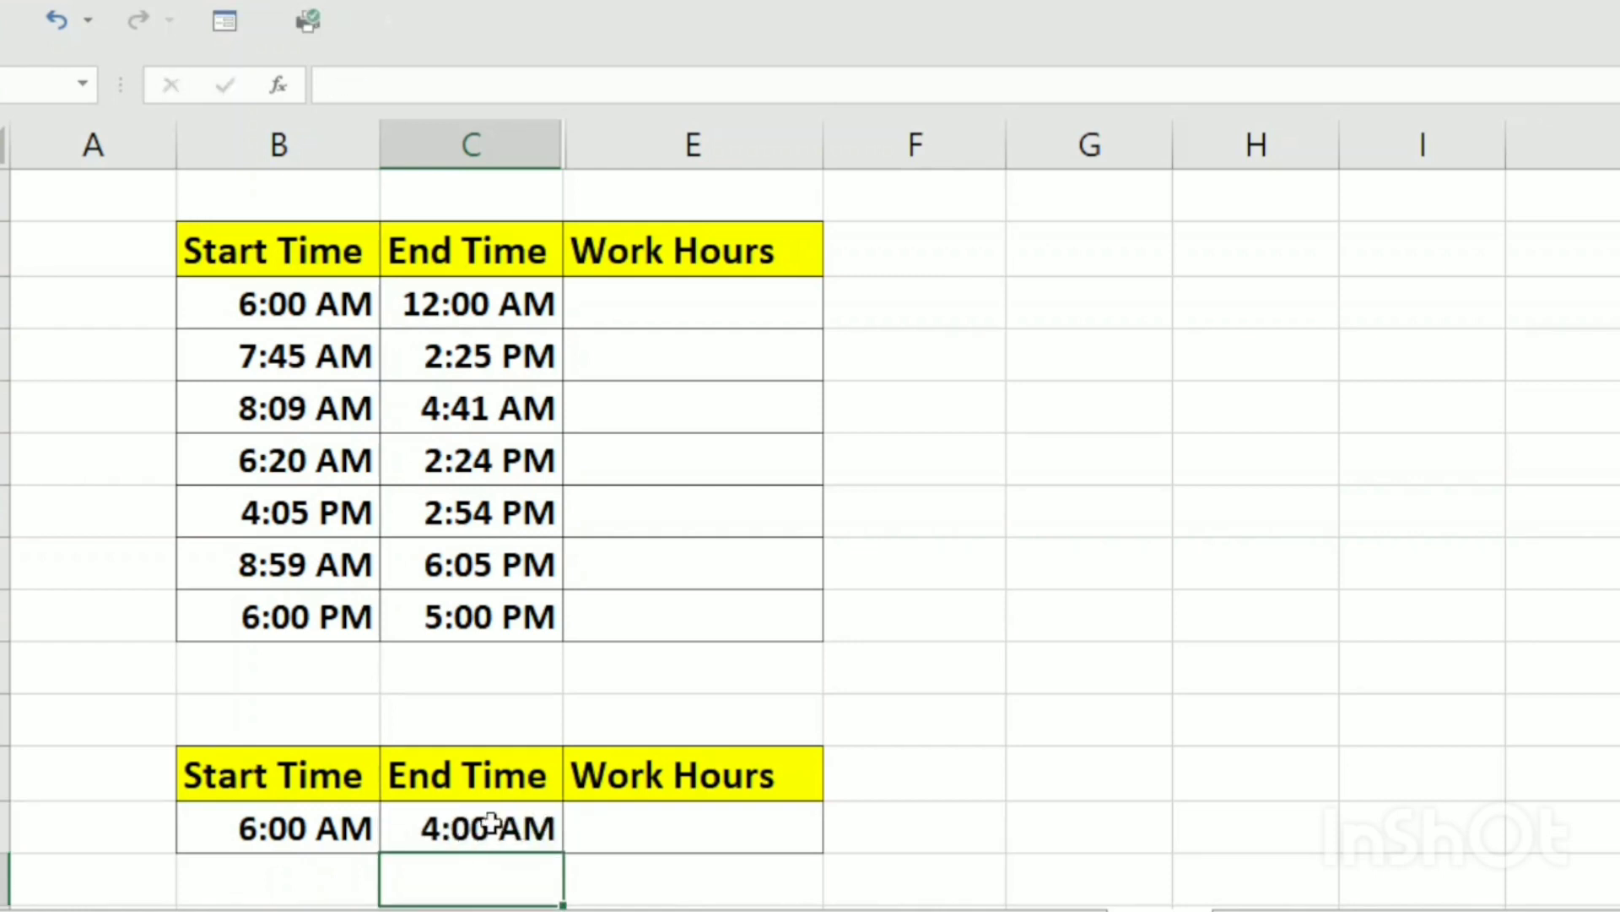
click(475, 832)
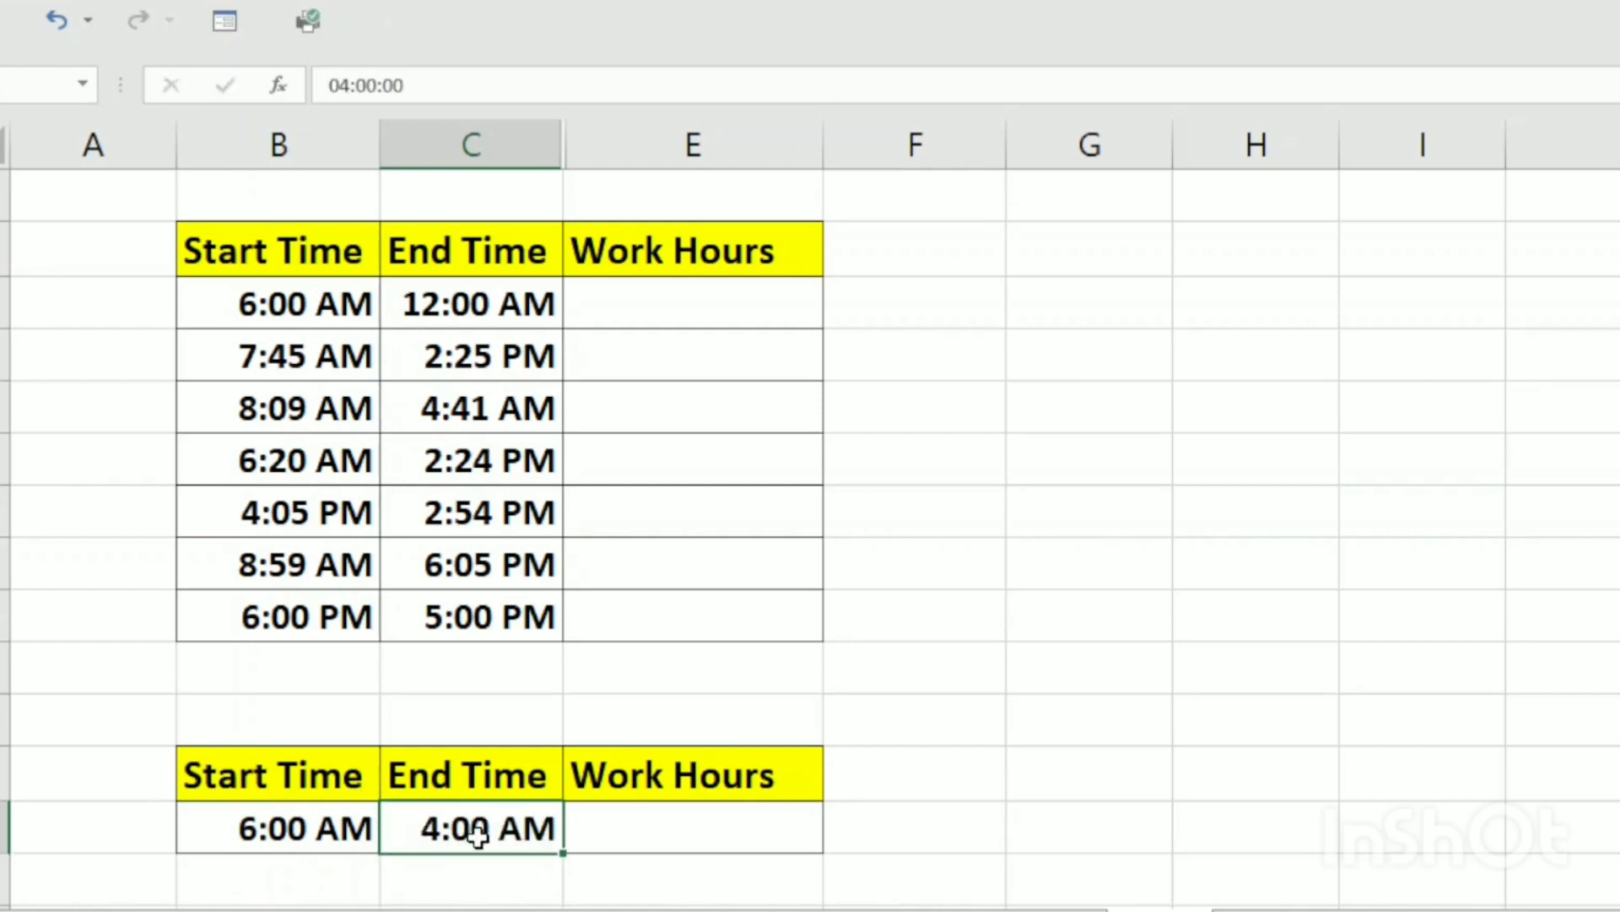
key(Delete)
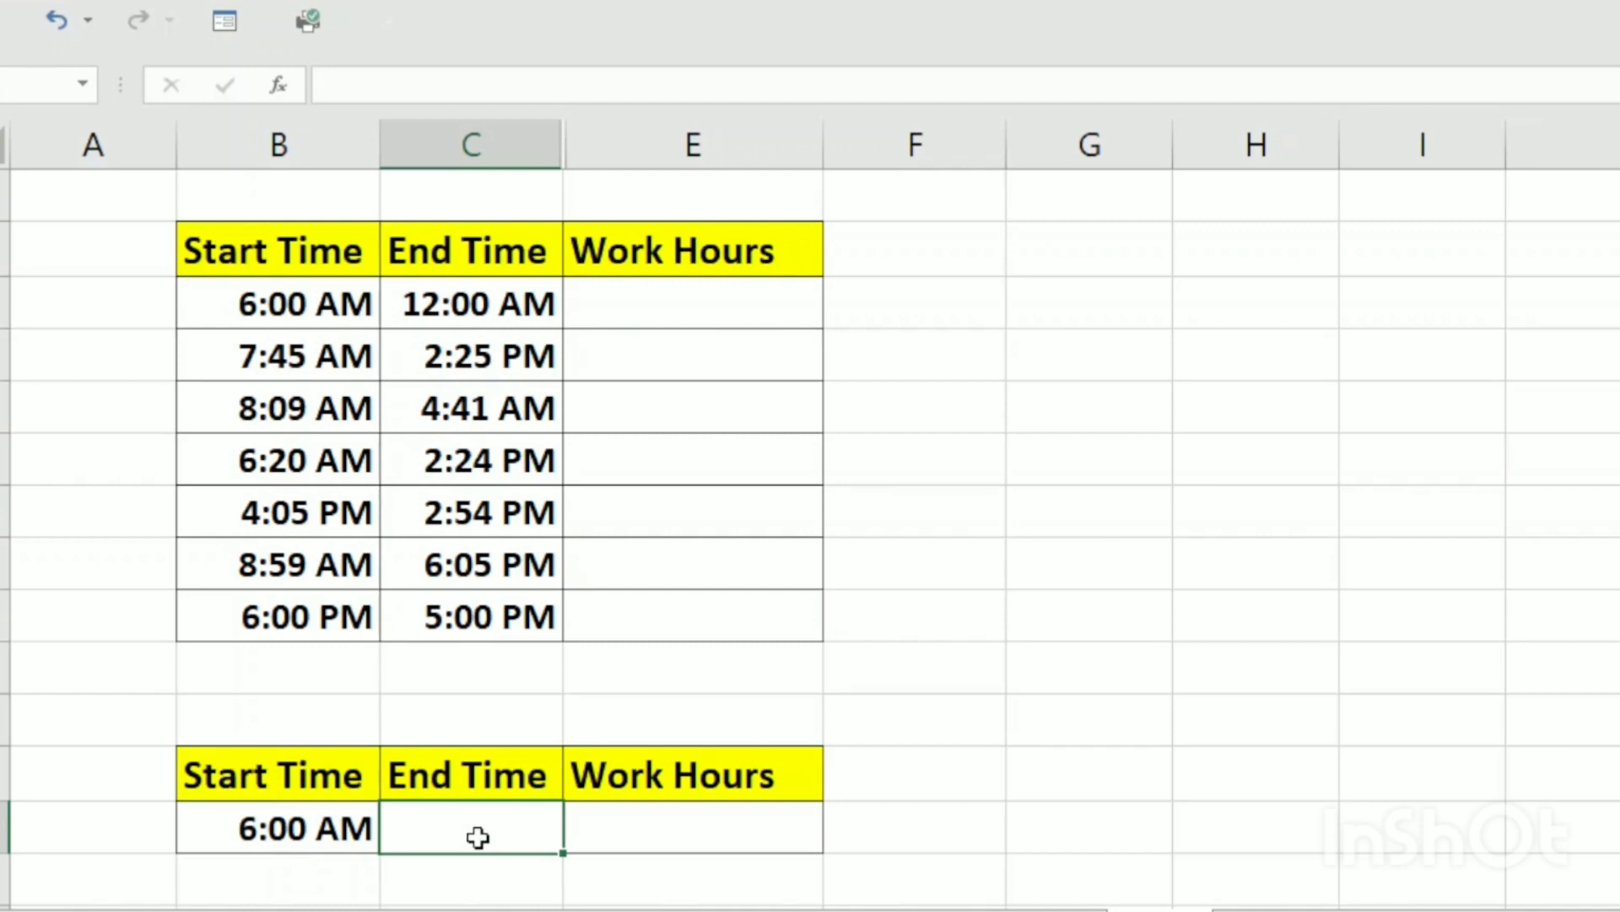
Enter 16:00 as the End Time in the lower table
text(16)
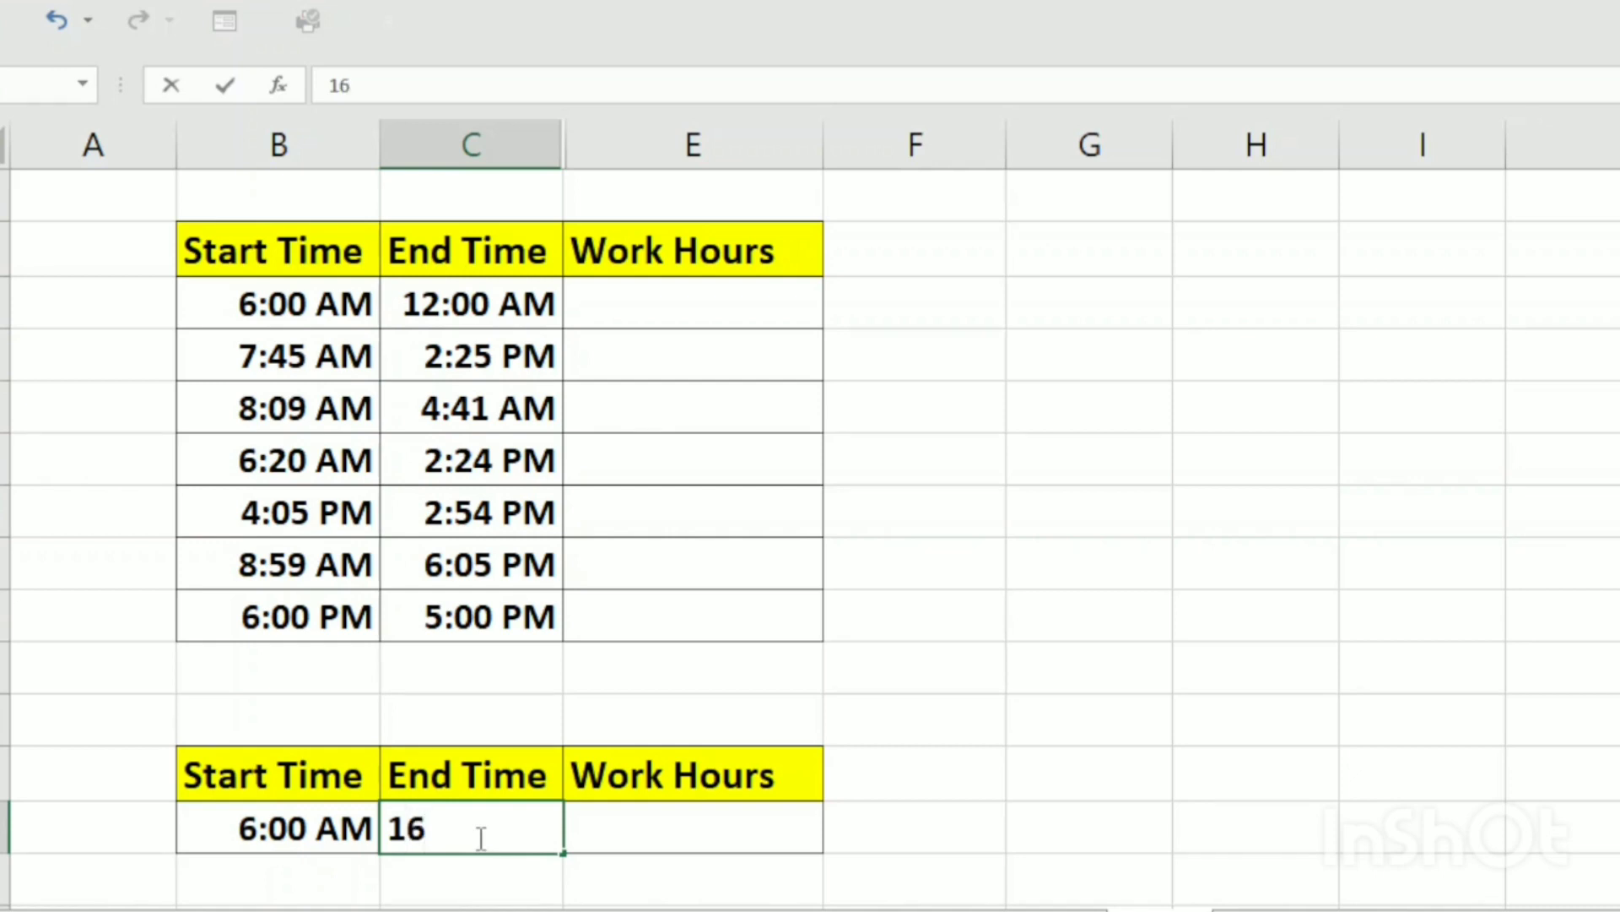
text(:00)
key(Return)
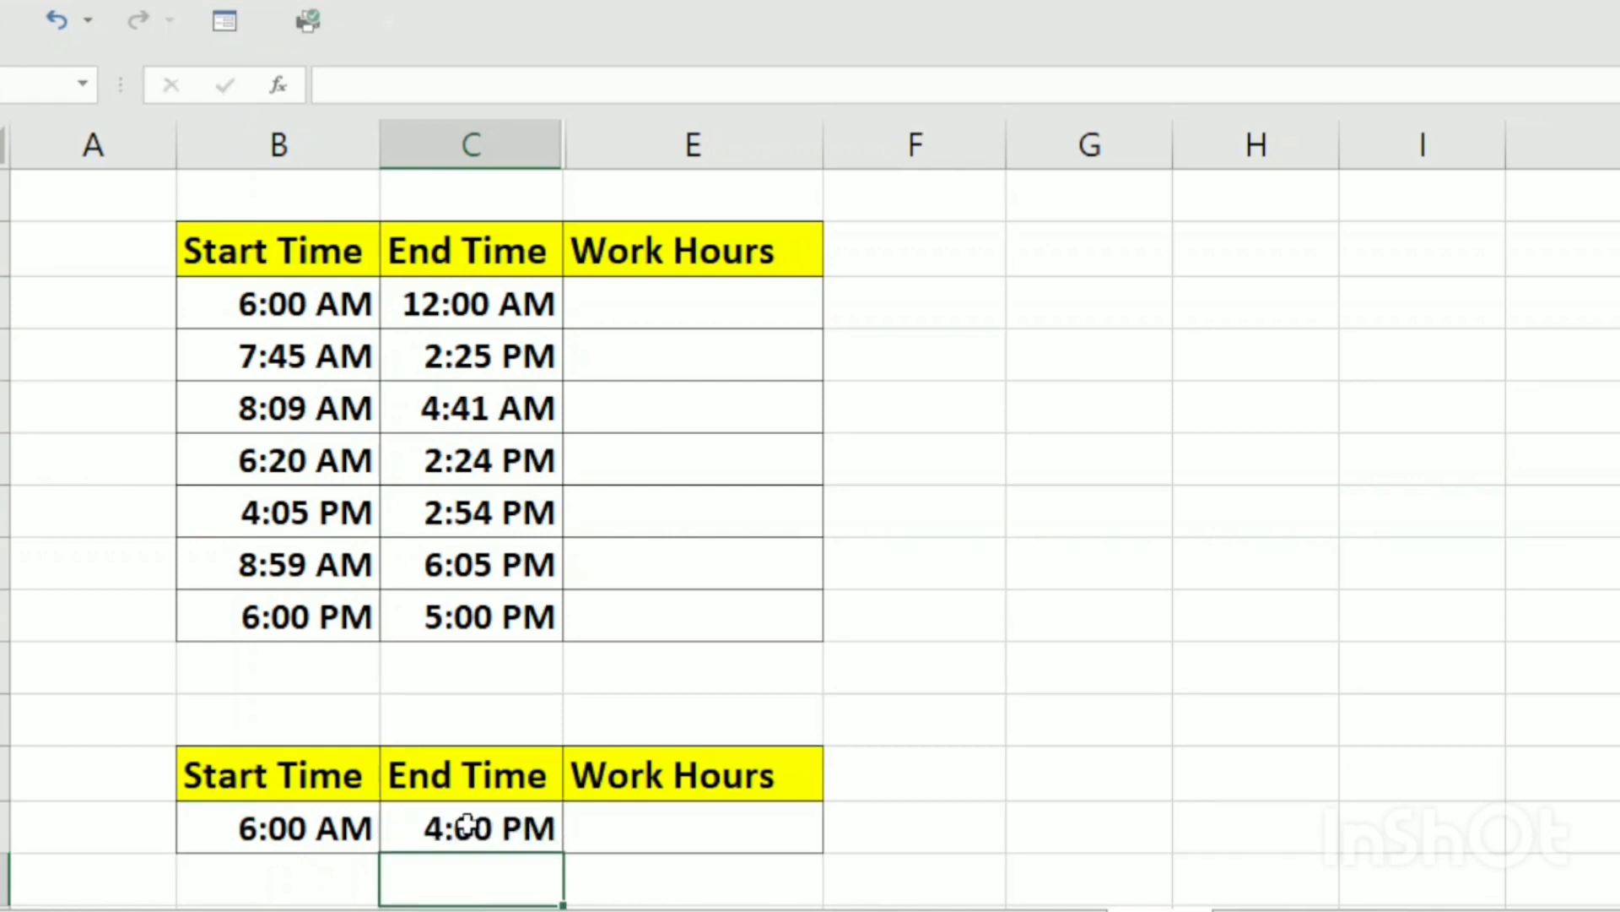
click(473, 831)
Calculate the upper table's first Work Hours value by subtracting start from end time with =C72-B72
click(658, 837)
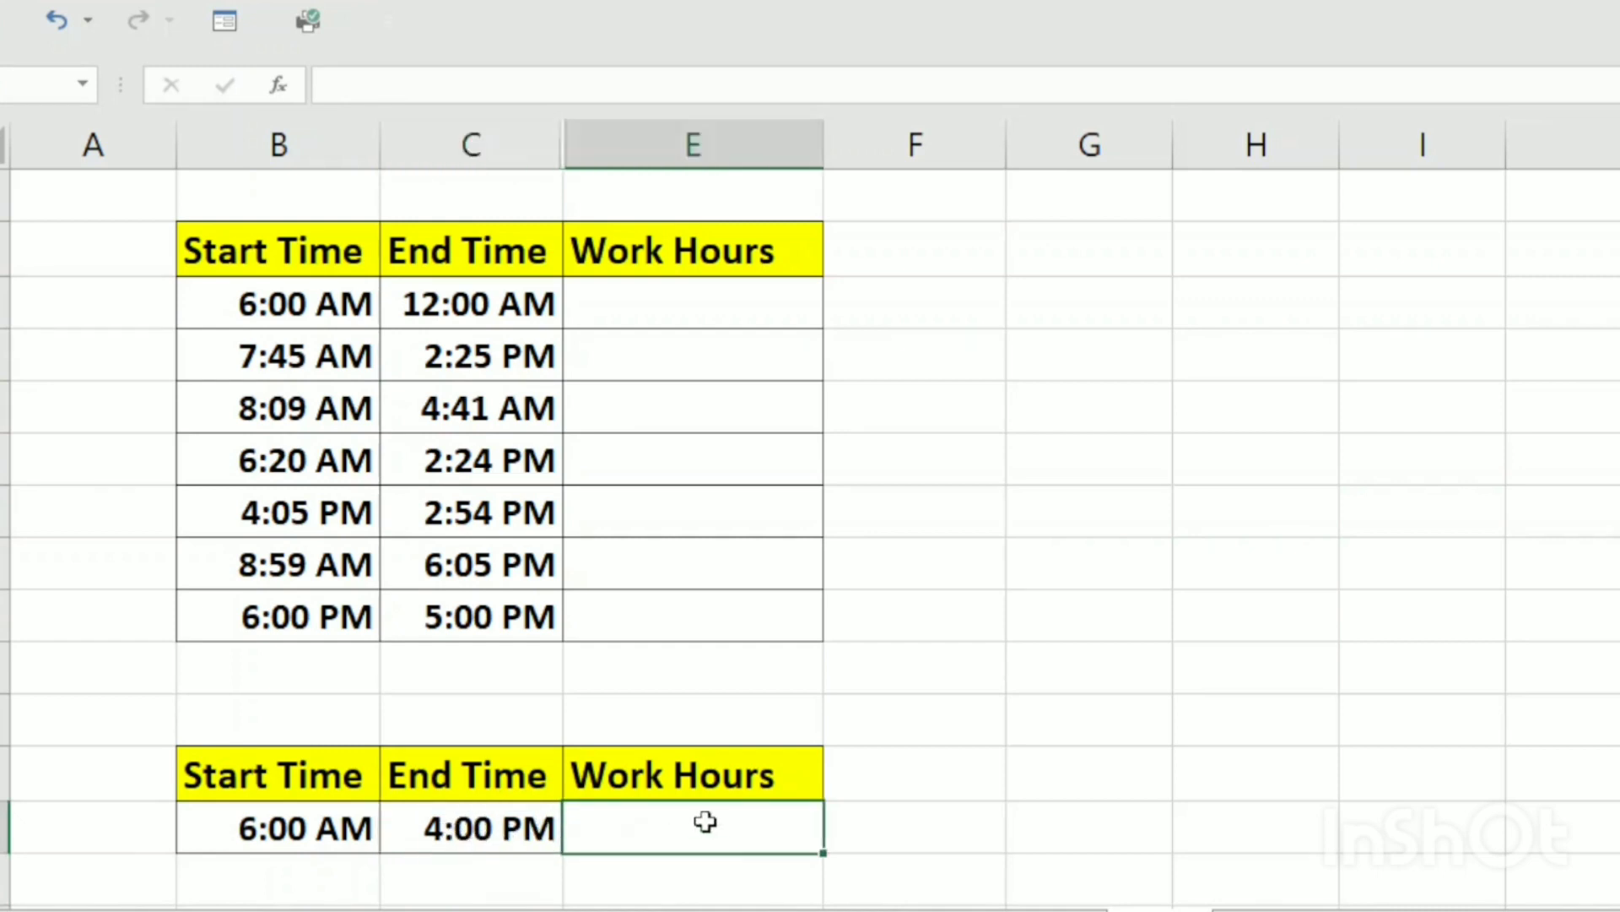
scroll(600, 824, up, 3)
scroll(612, 825, down, 2)
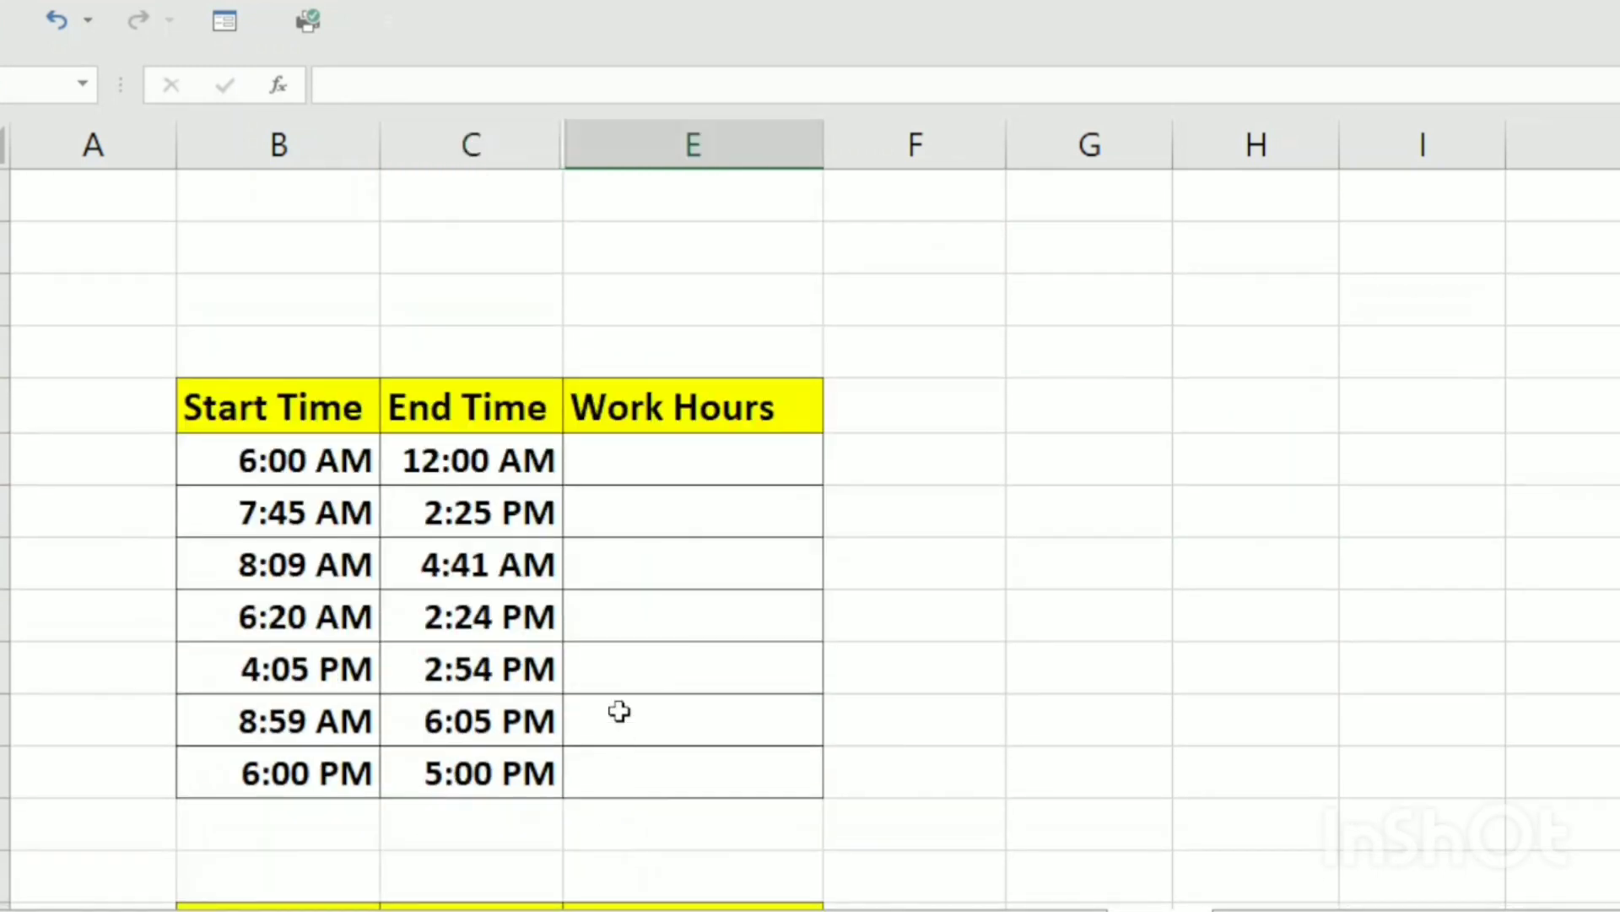
click(622, 459)
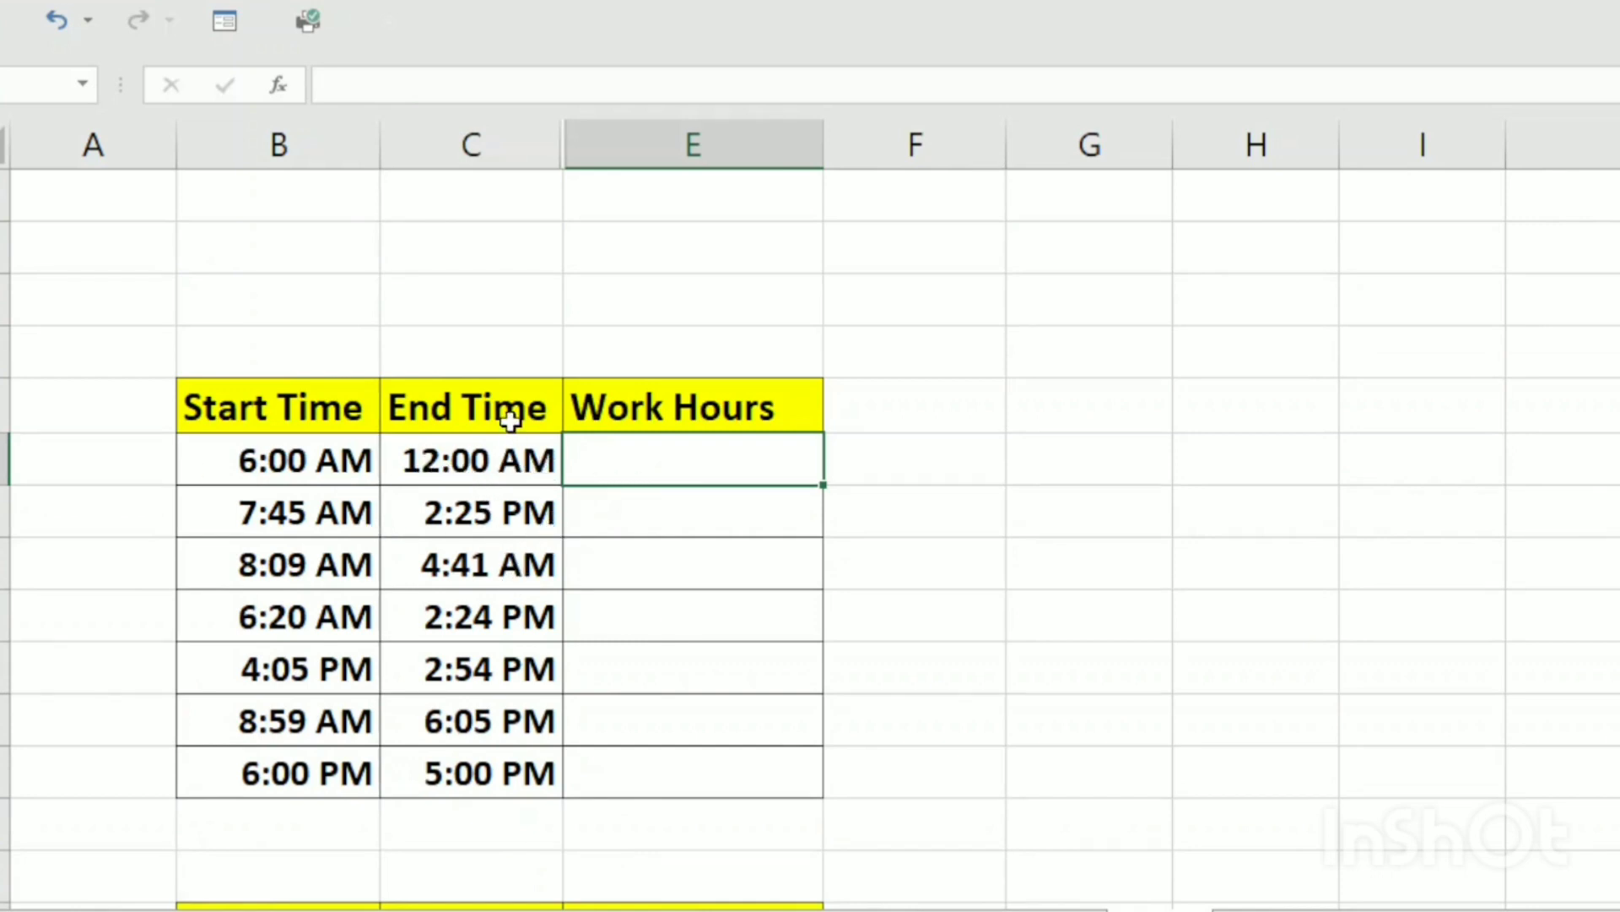
click(481, 410)
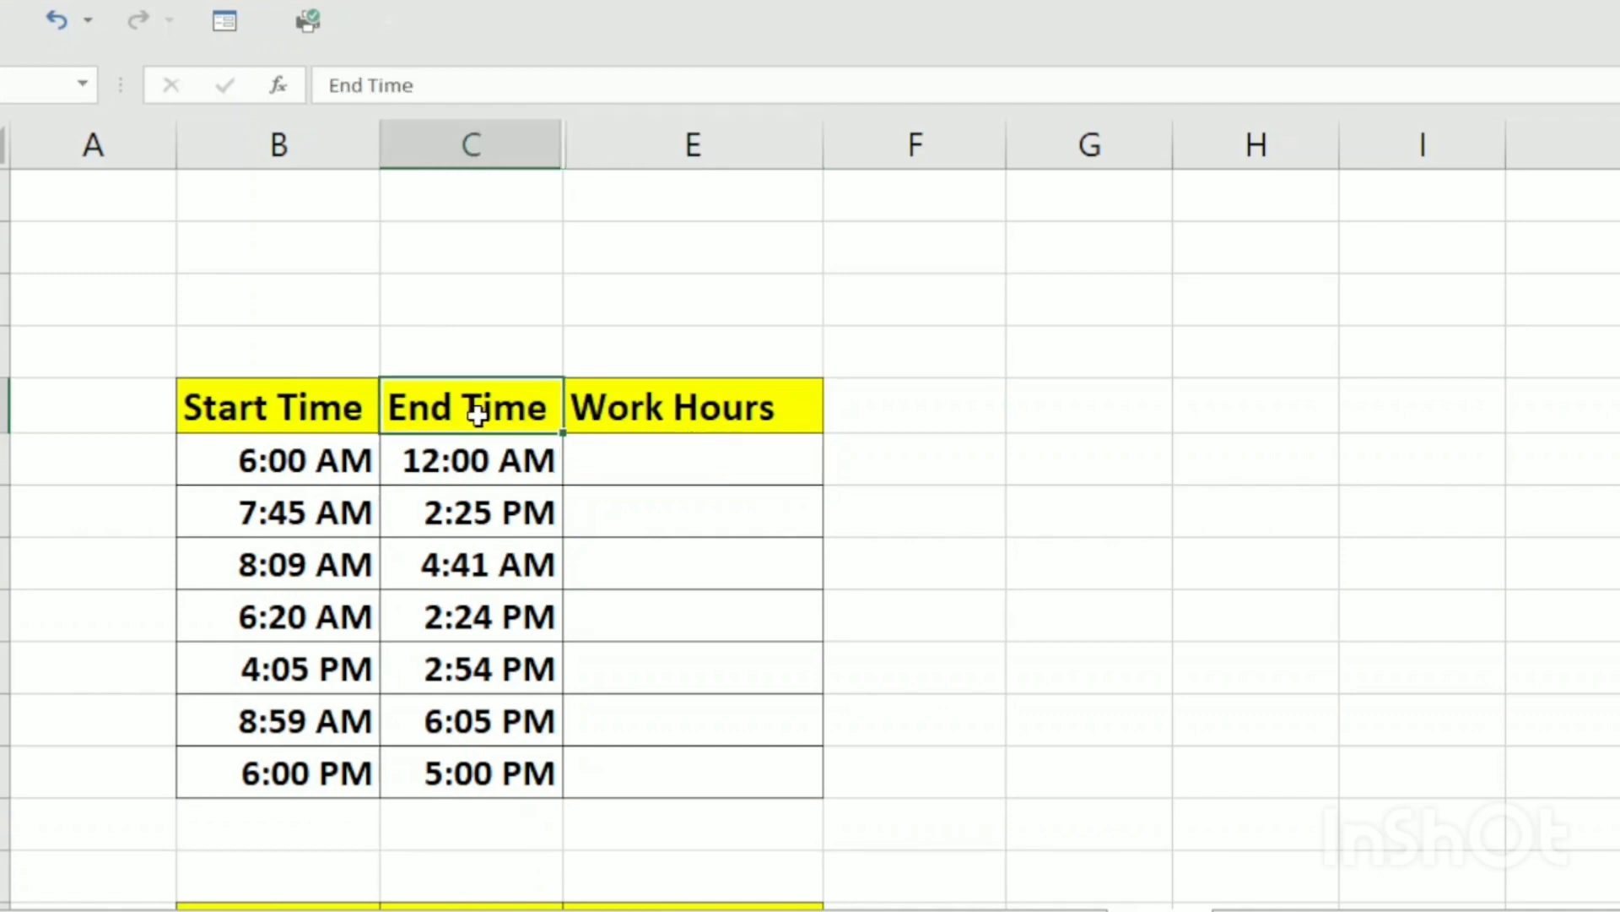
click(289, 410)
click(609, 470)
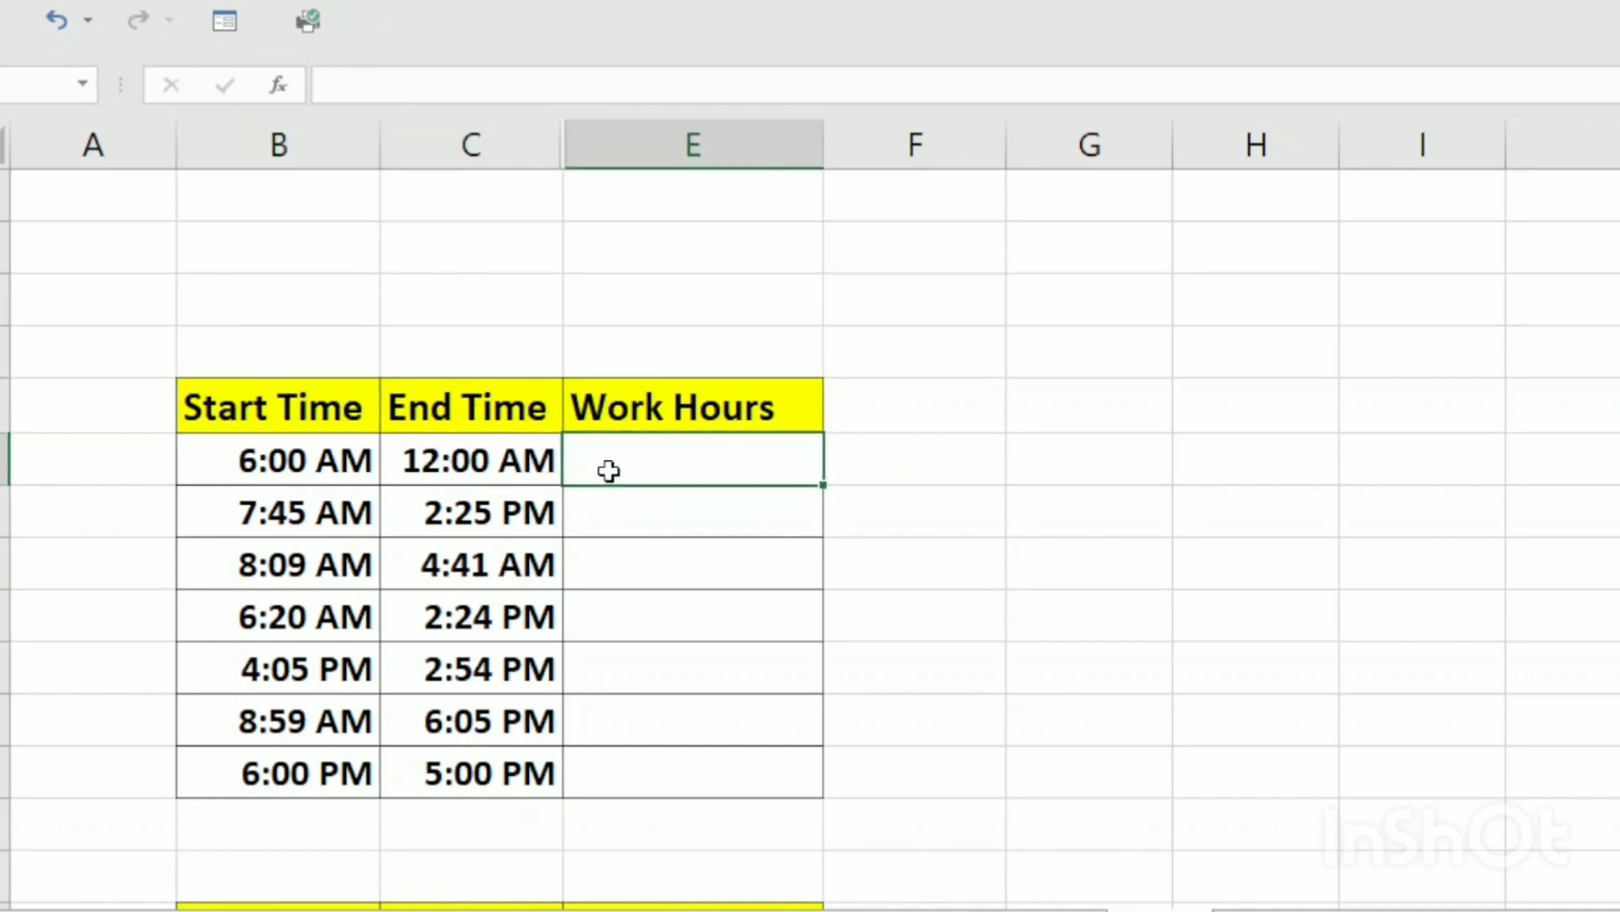
text(=)
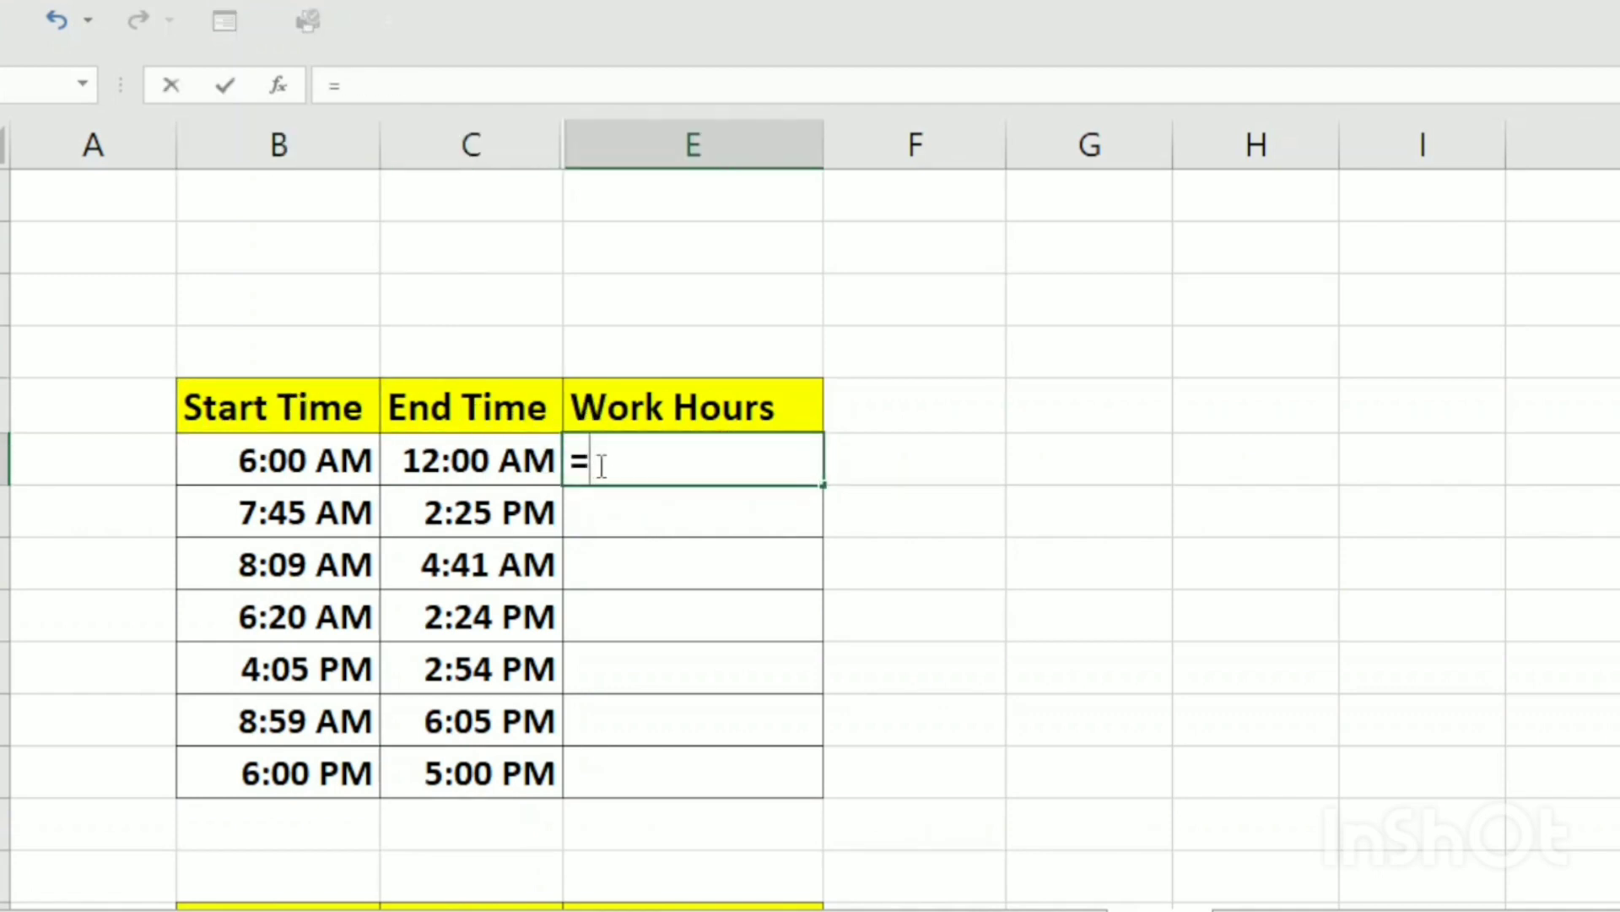
click(480, 465)
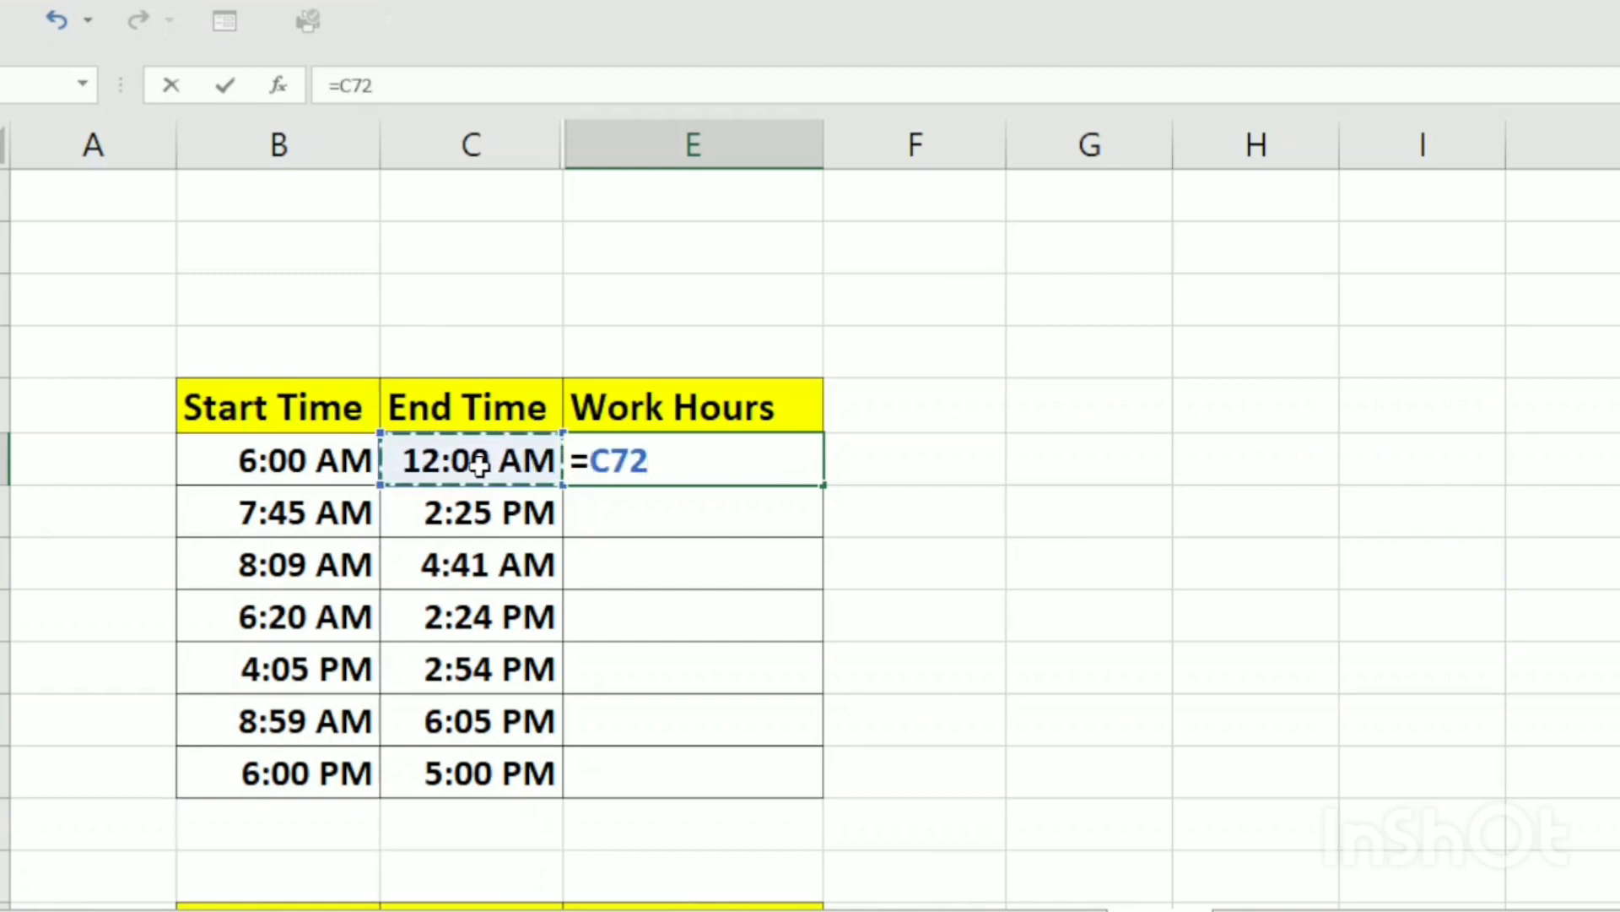
text(-)
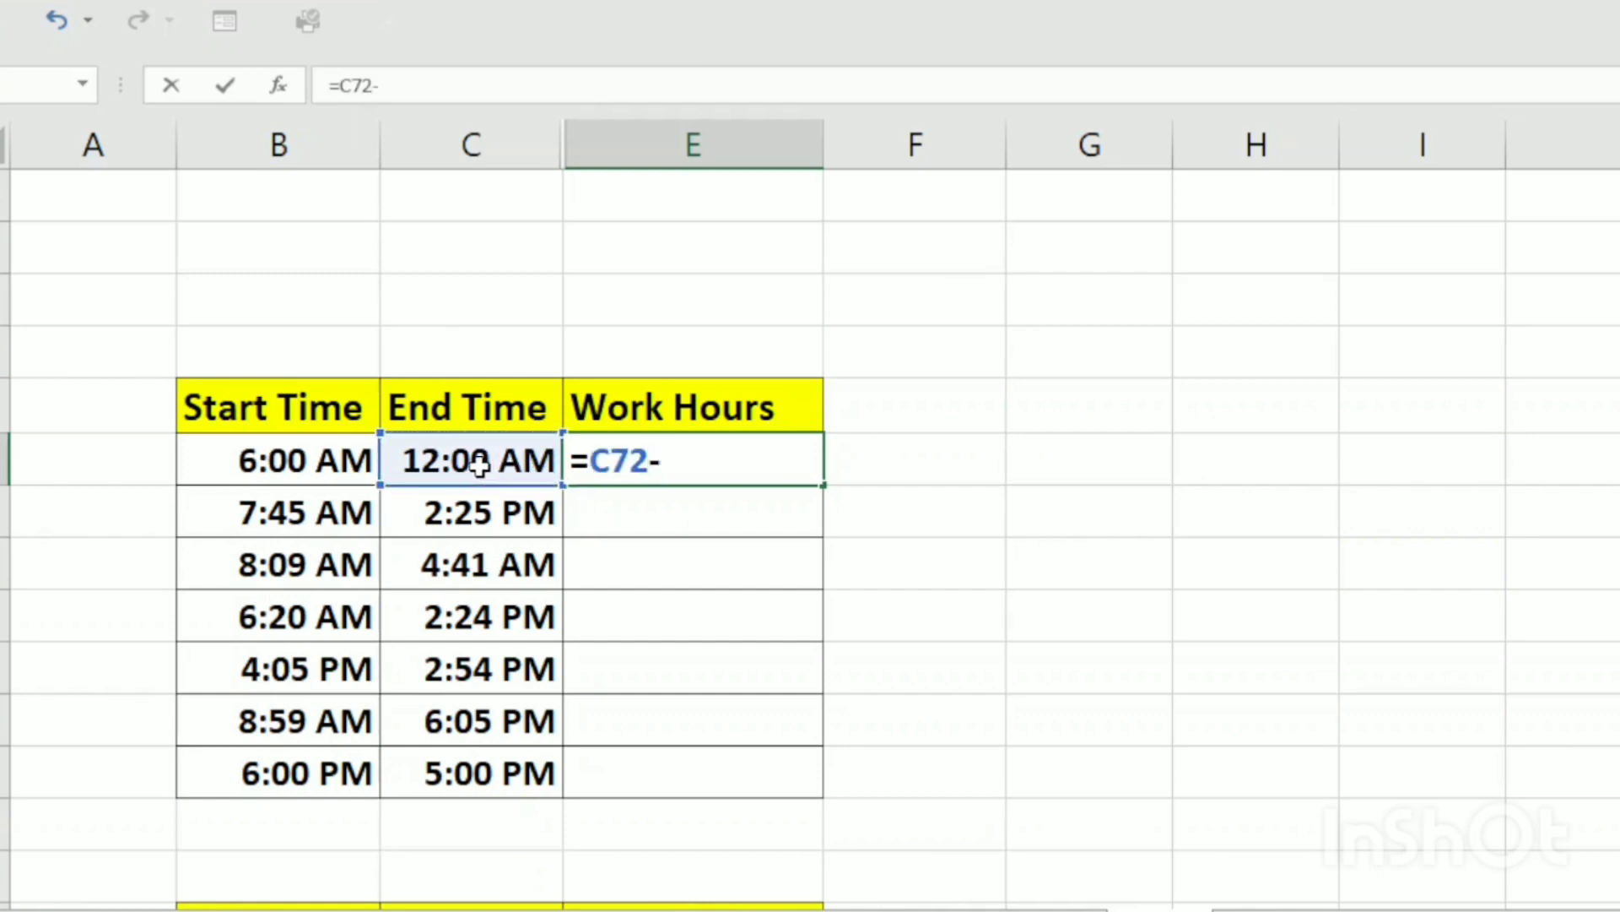
click(279, 460)
key(Return)
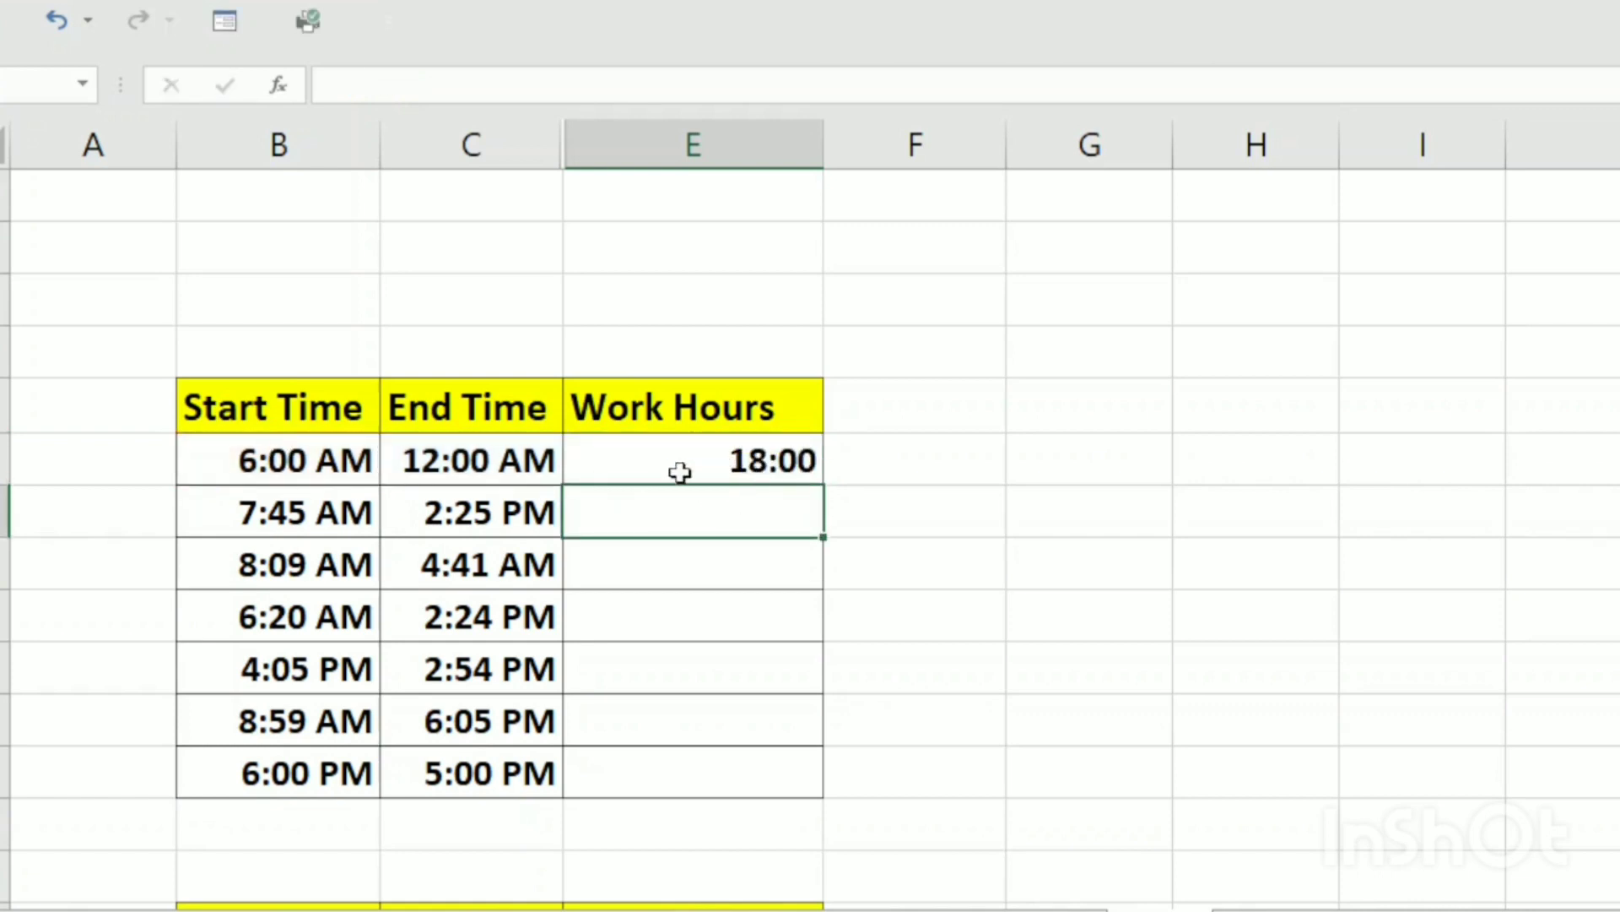
Fill the subtraction formula down the upper table's Work Hours column through its last row, and clear all the results
click(767, 465)
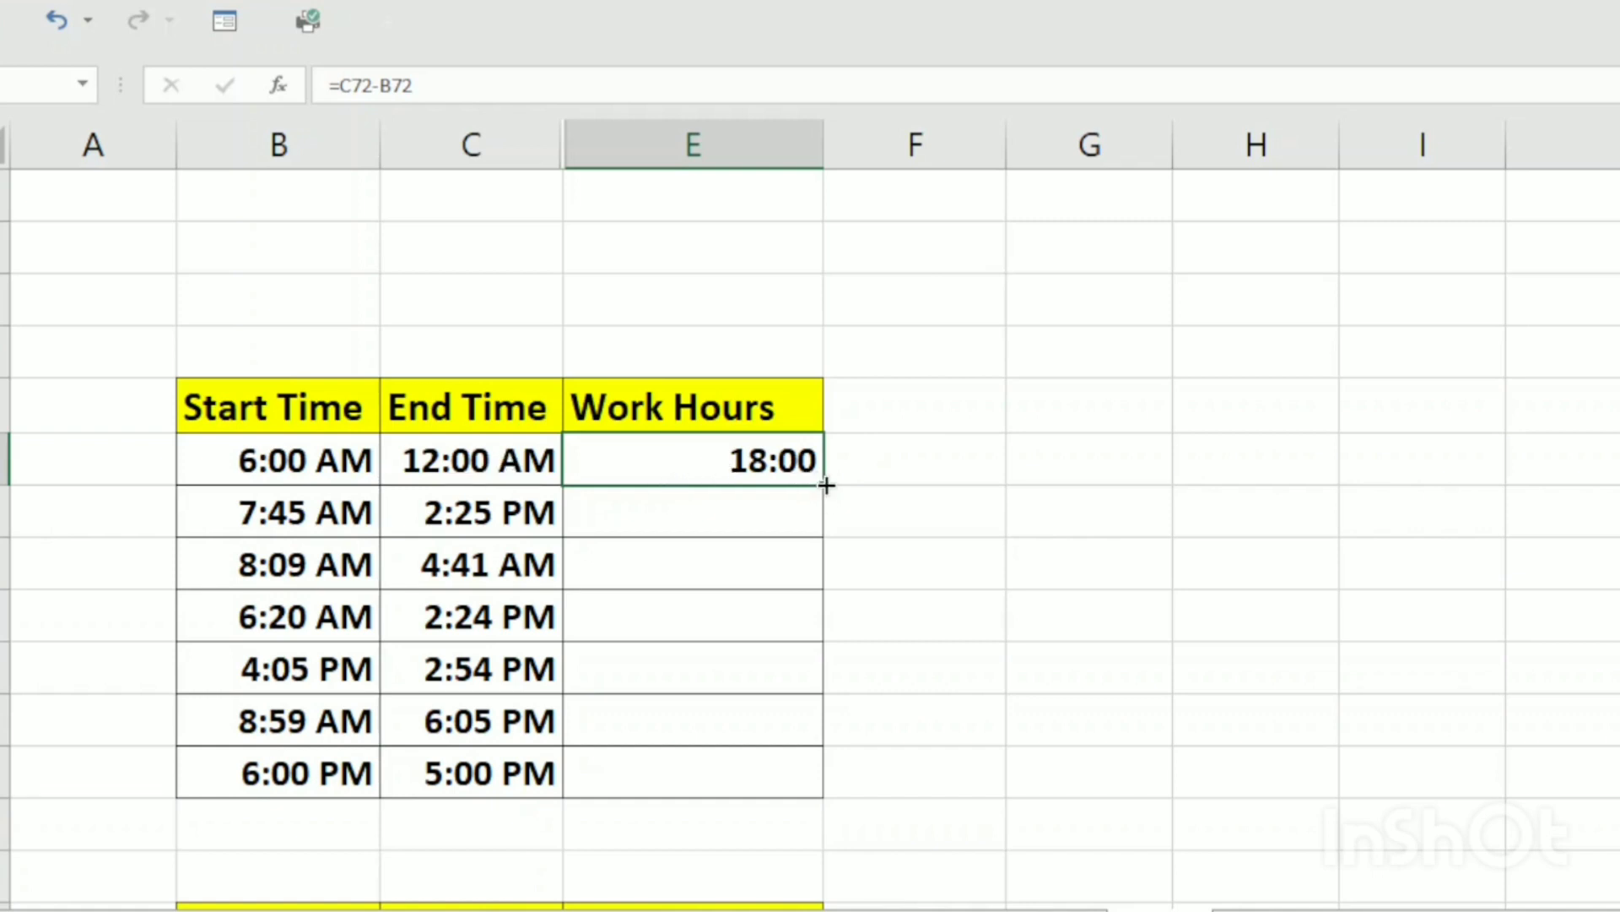
drag(826, 486, 798, 773)
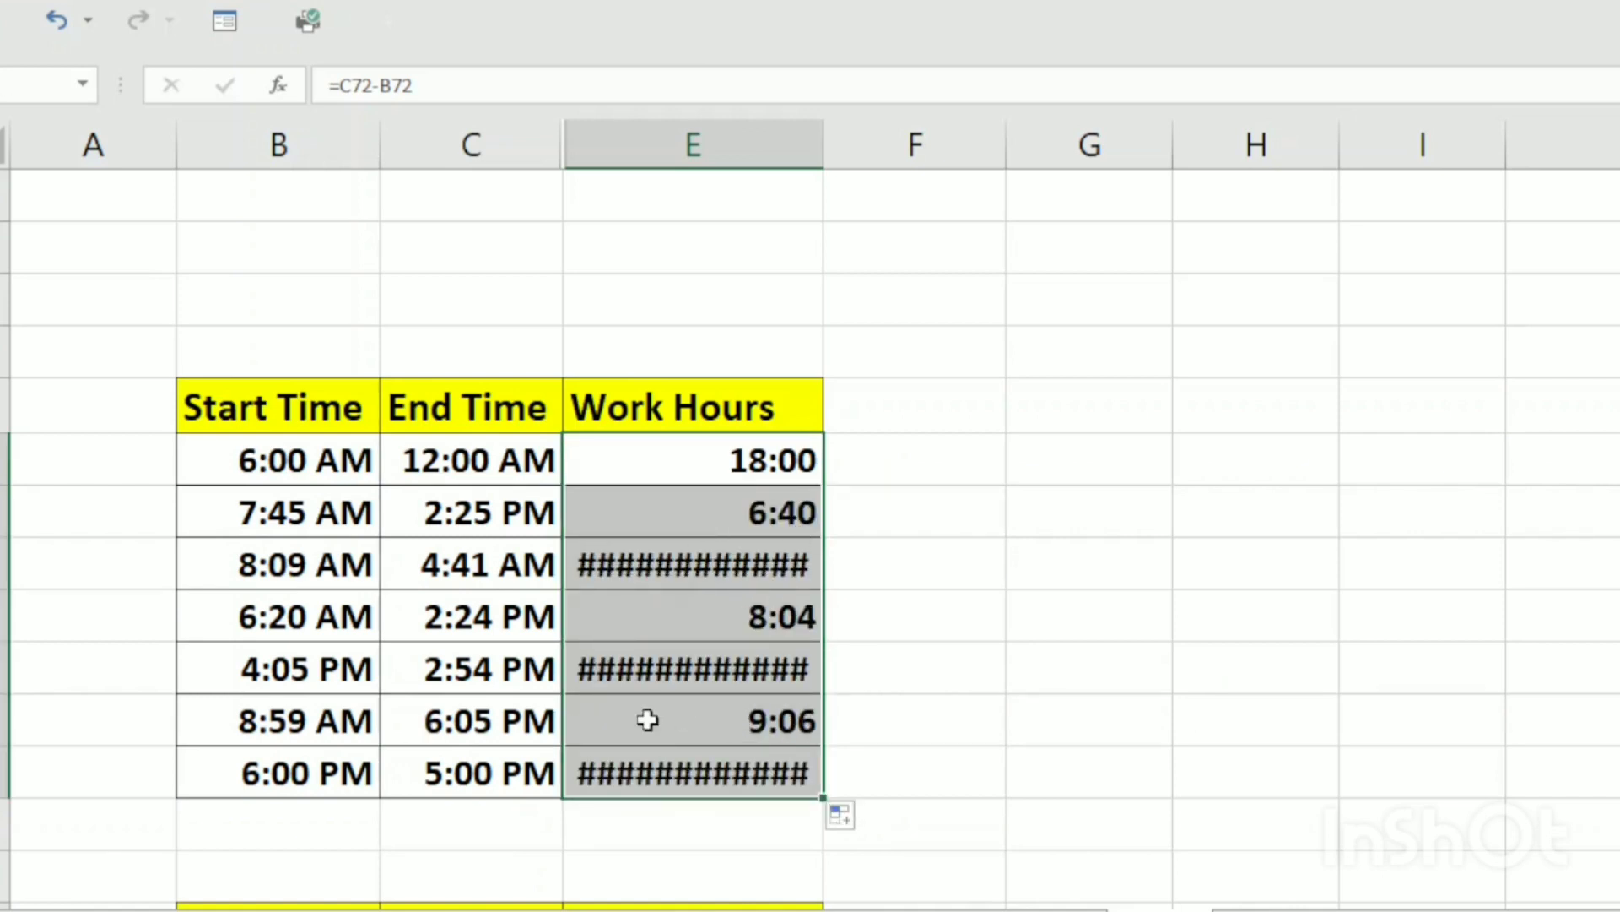
mouse_move(715, 746)
key(Delete)
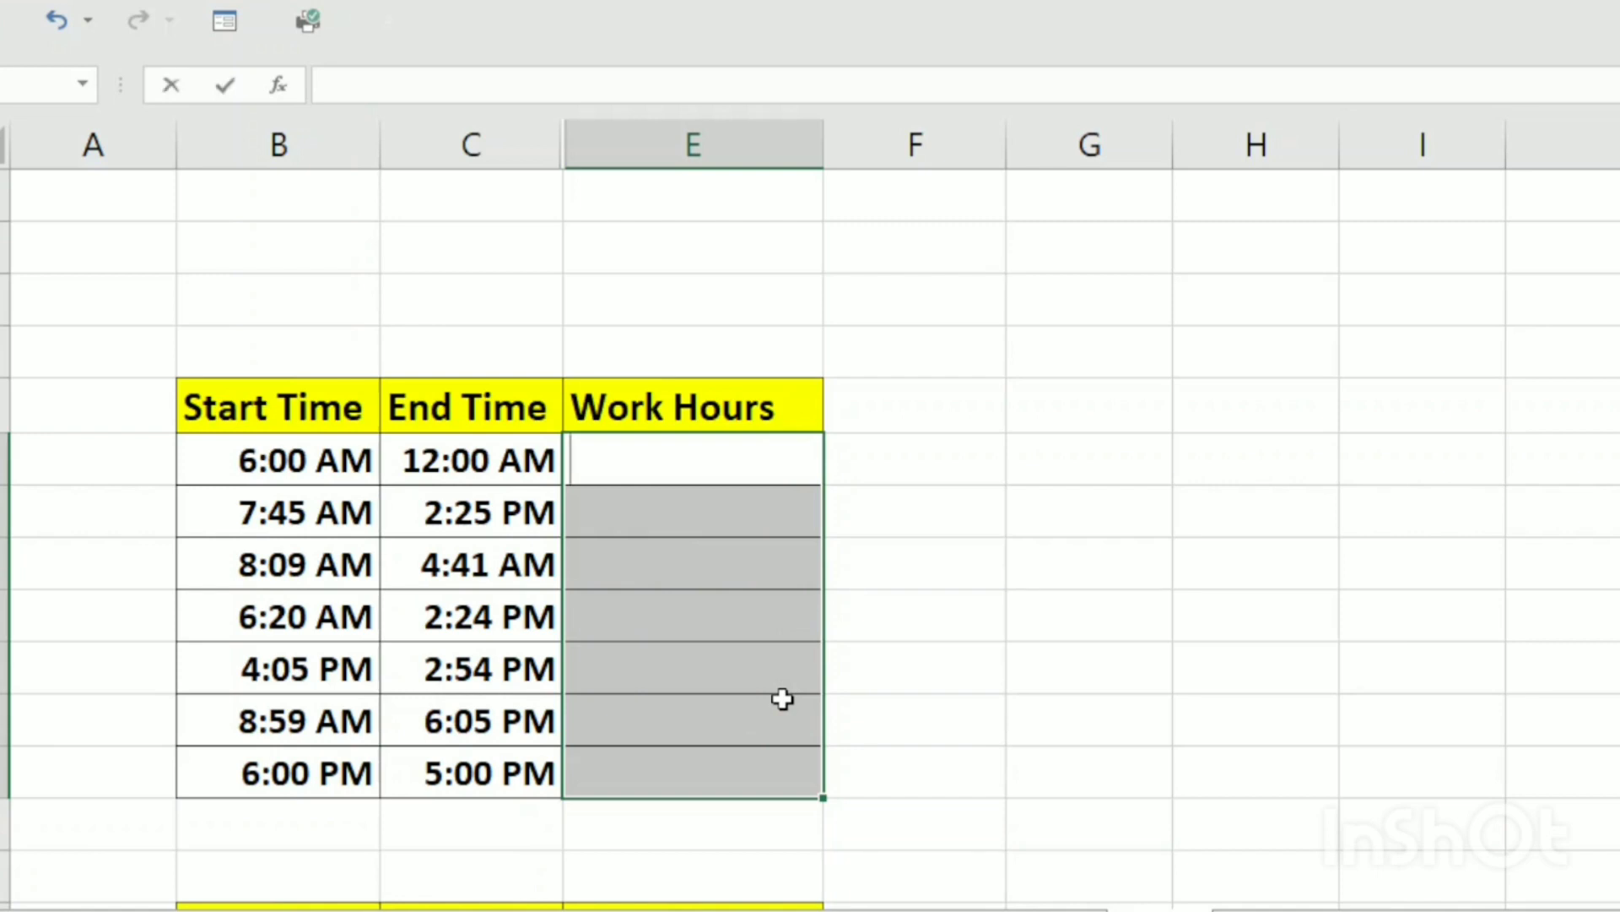
Fill the upper table's selected Work Hours cells with =IF(C72>B72,C72-B72,1+C72-B72) in one entry
text(=if)
key(Tab)
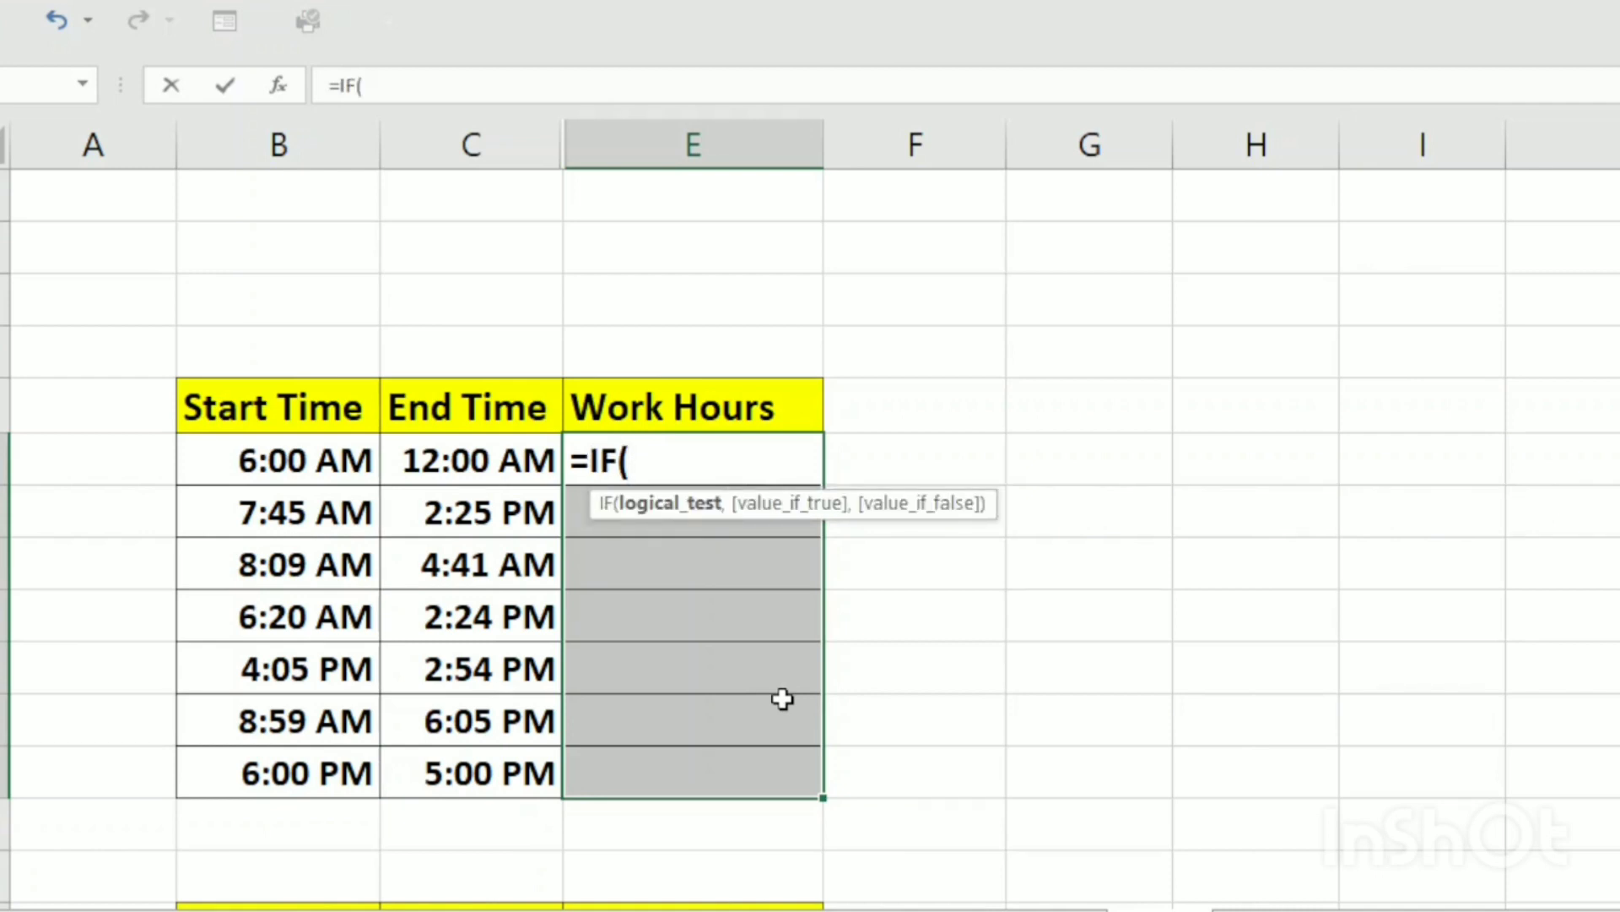
click(481, 465)
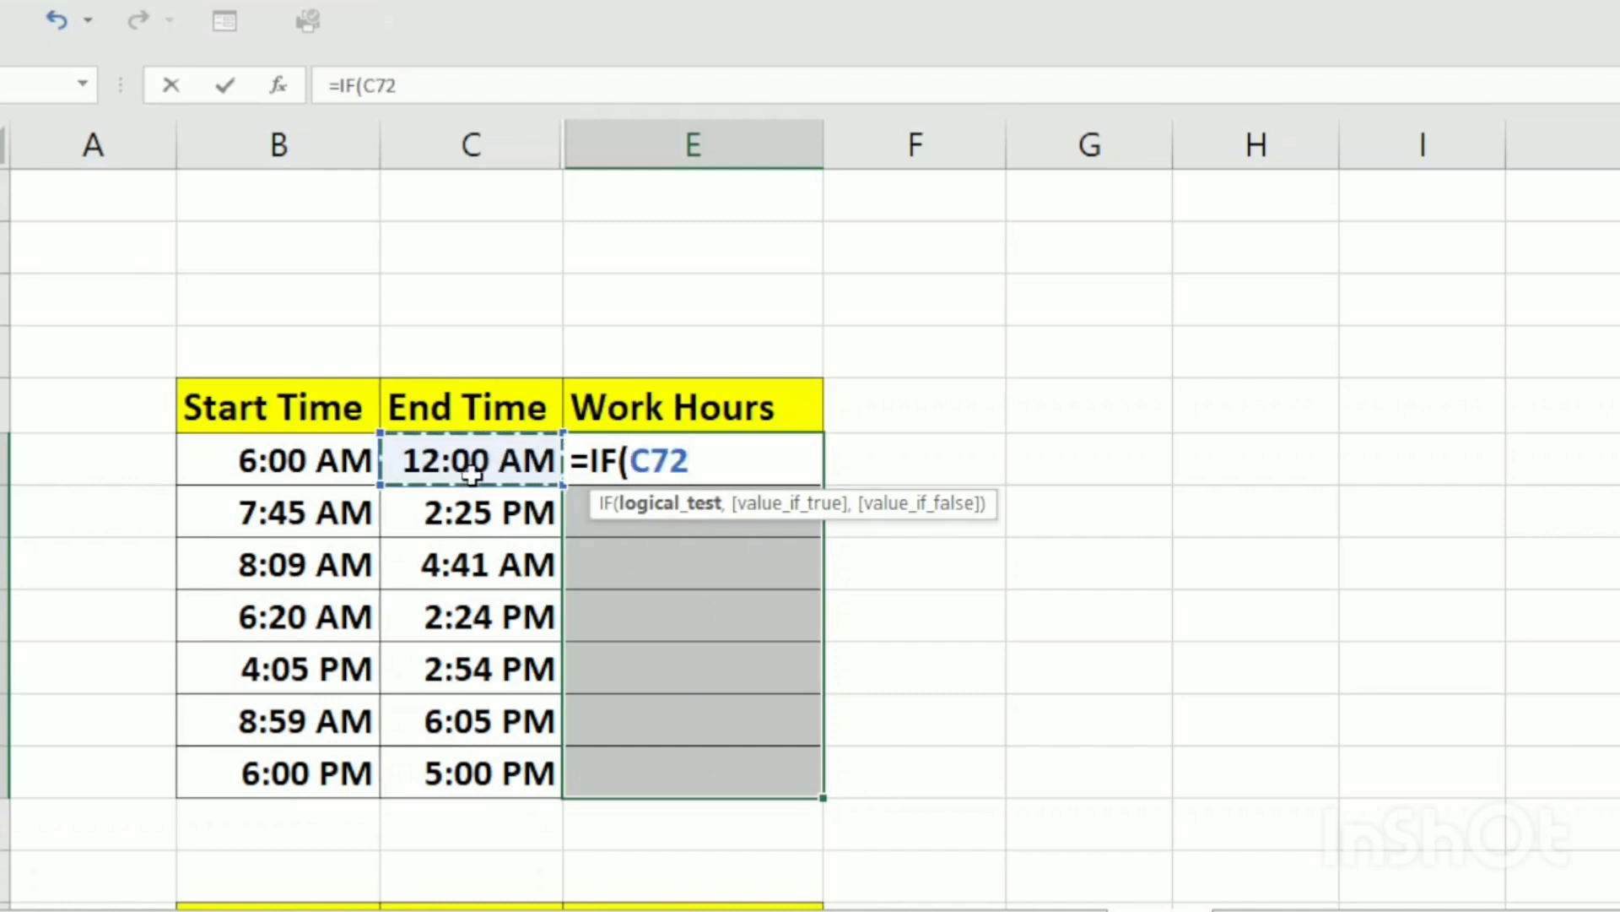
text(>)
click(268, 461)
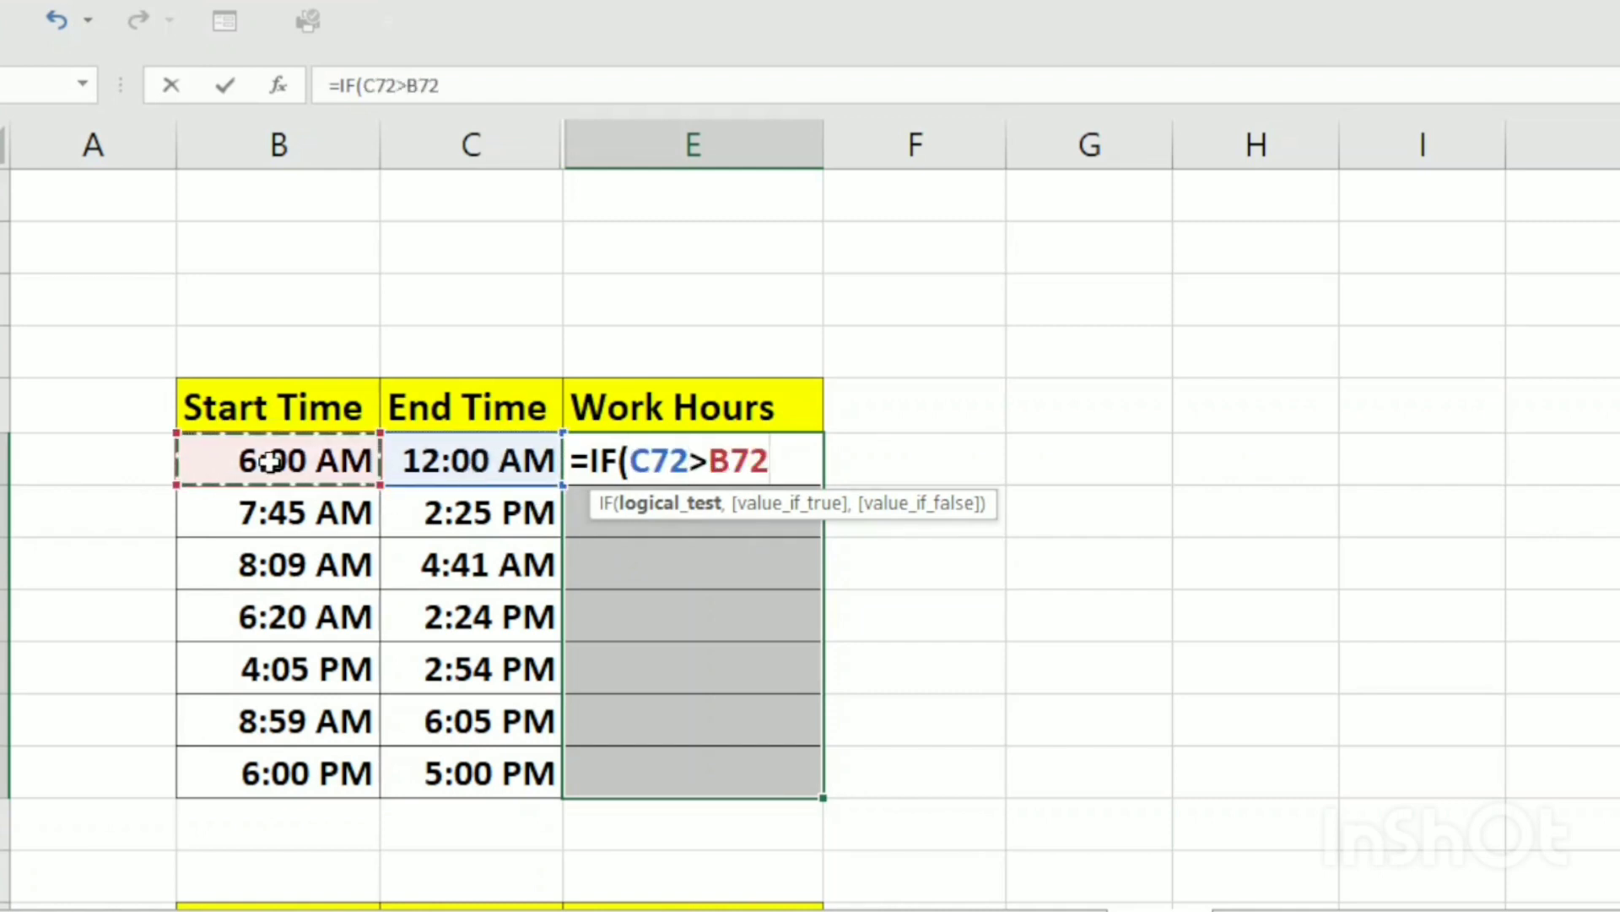
text(,)
click(416, 460)
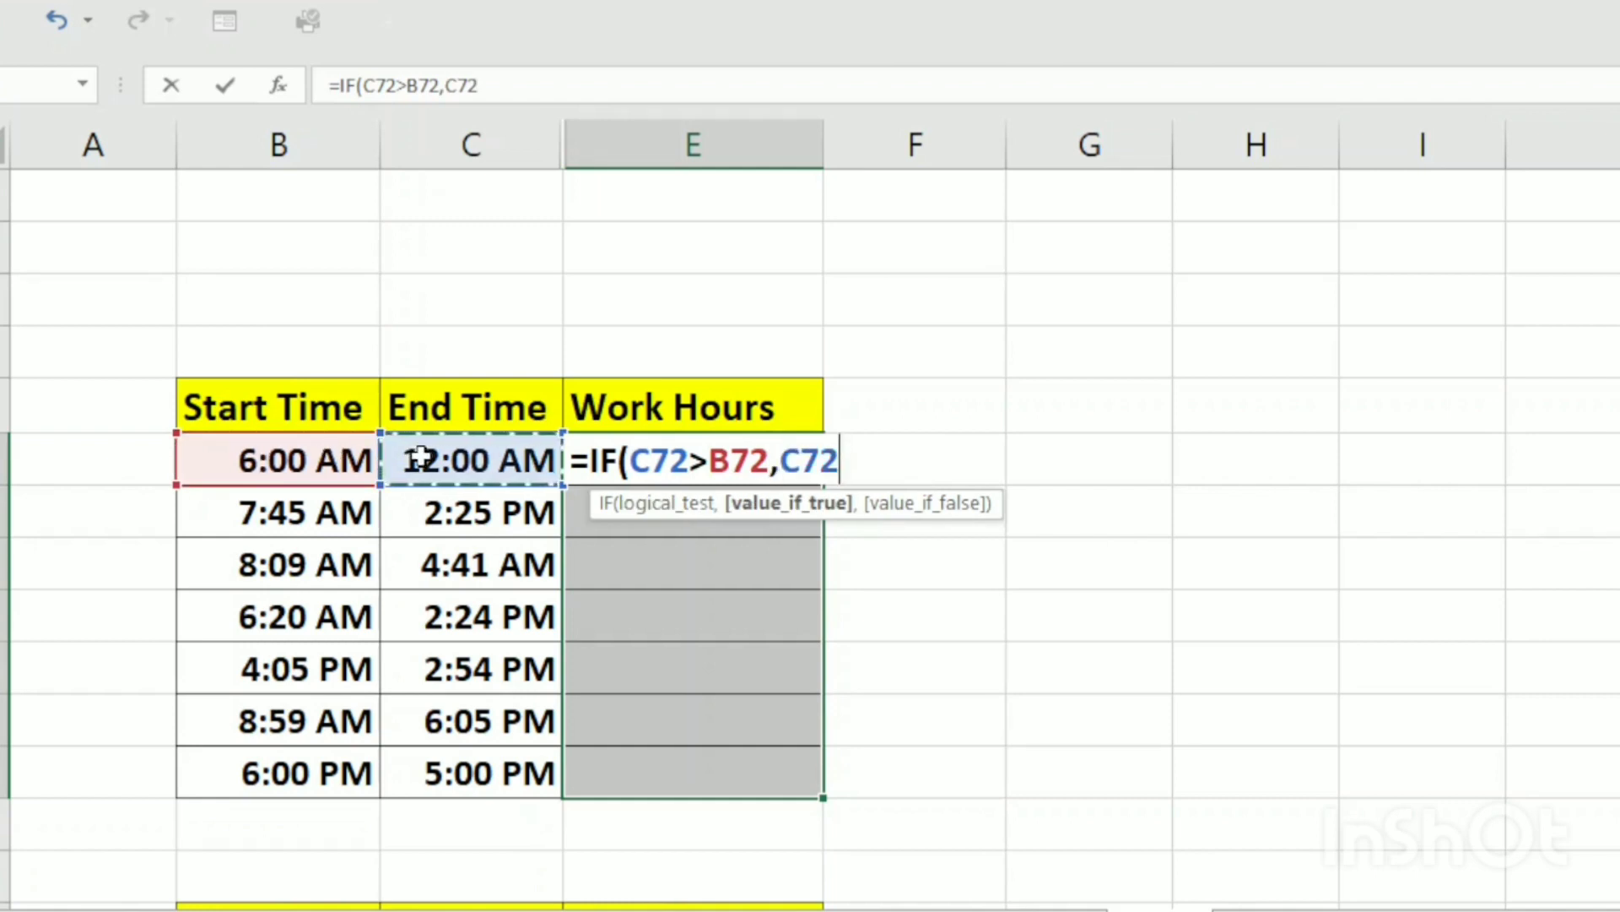
text(-)
click(338, 460)
text(,)
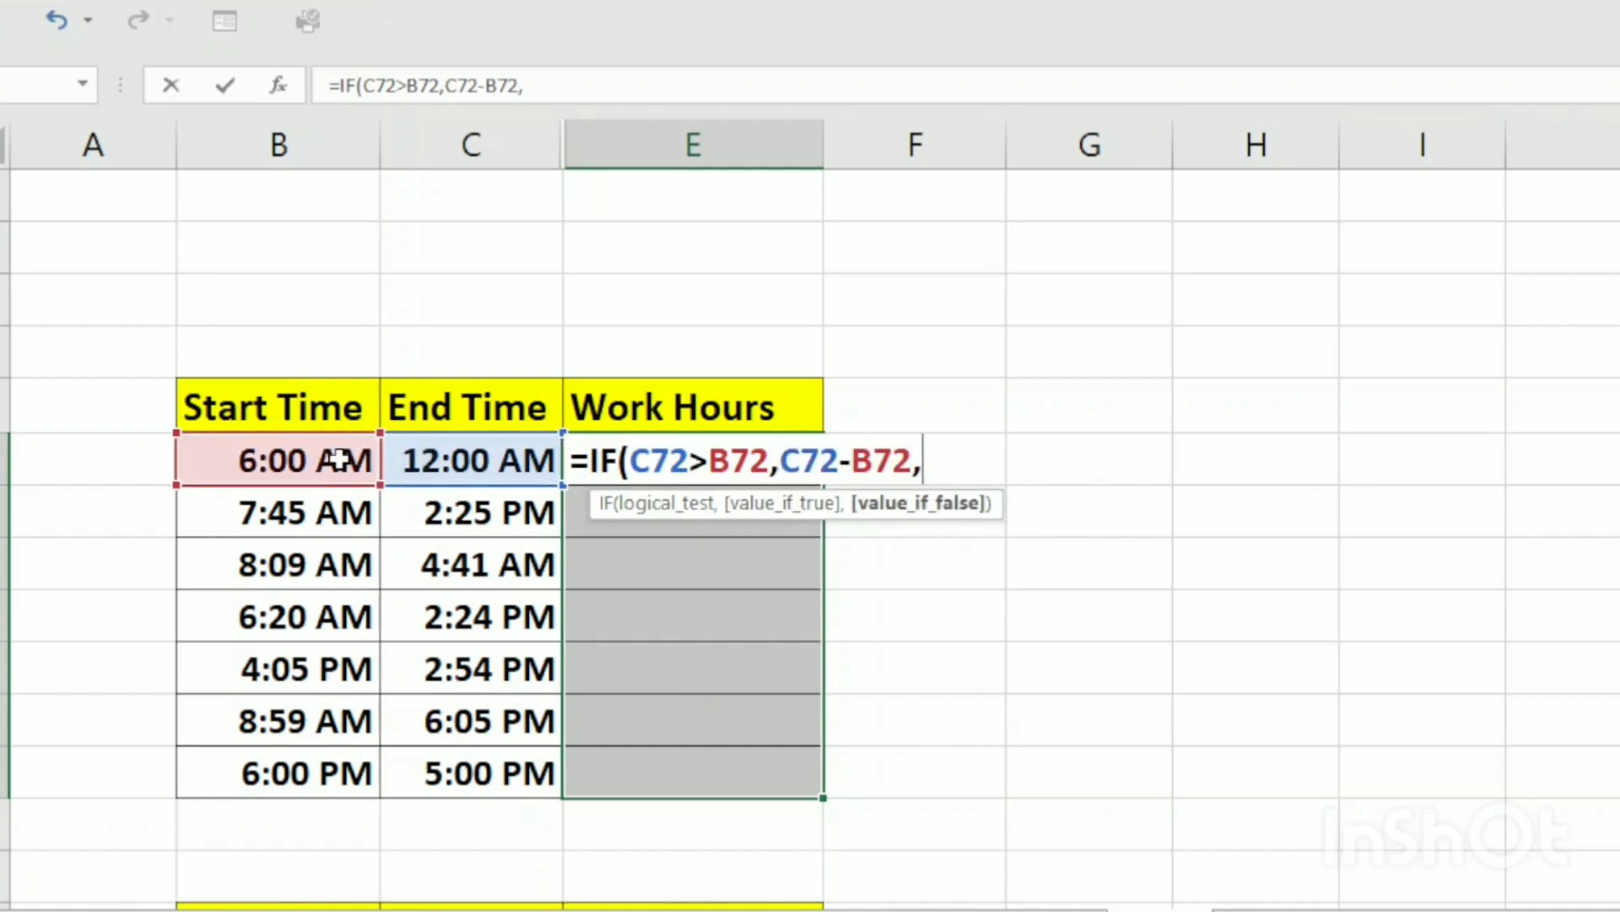
text(1+)
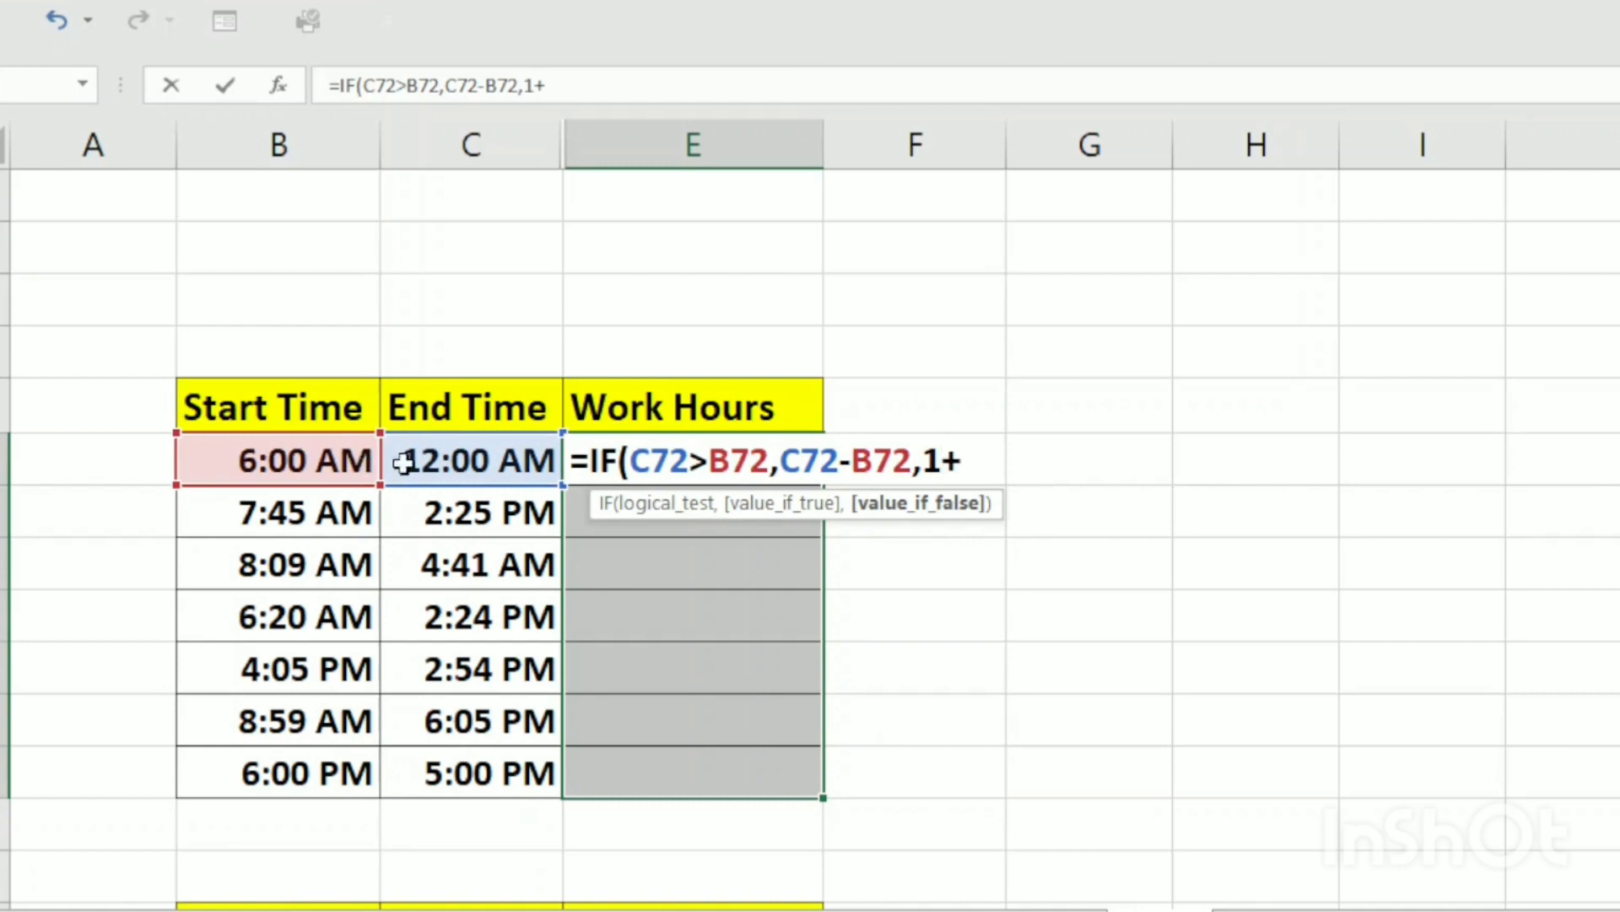
click(547, 457)
text(-)
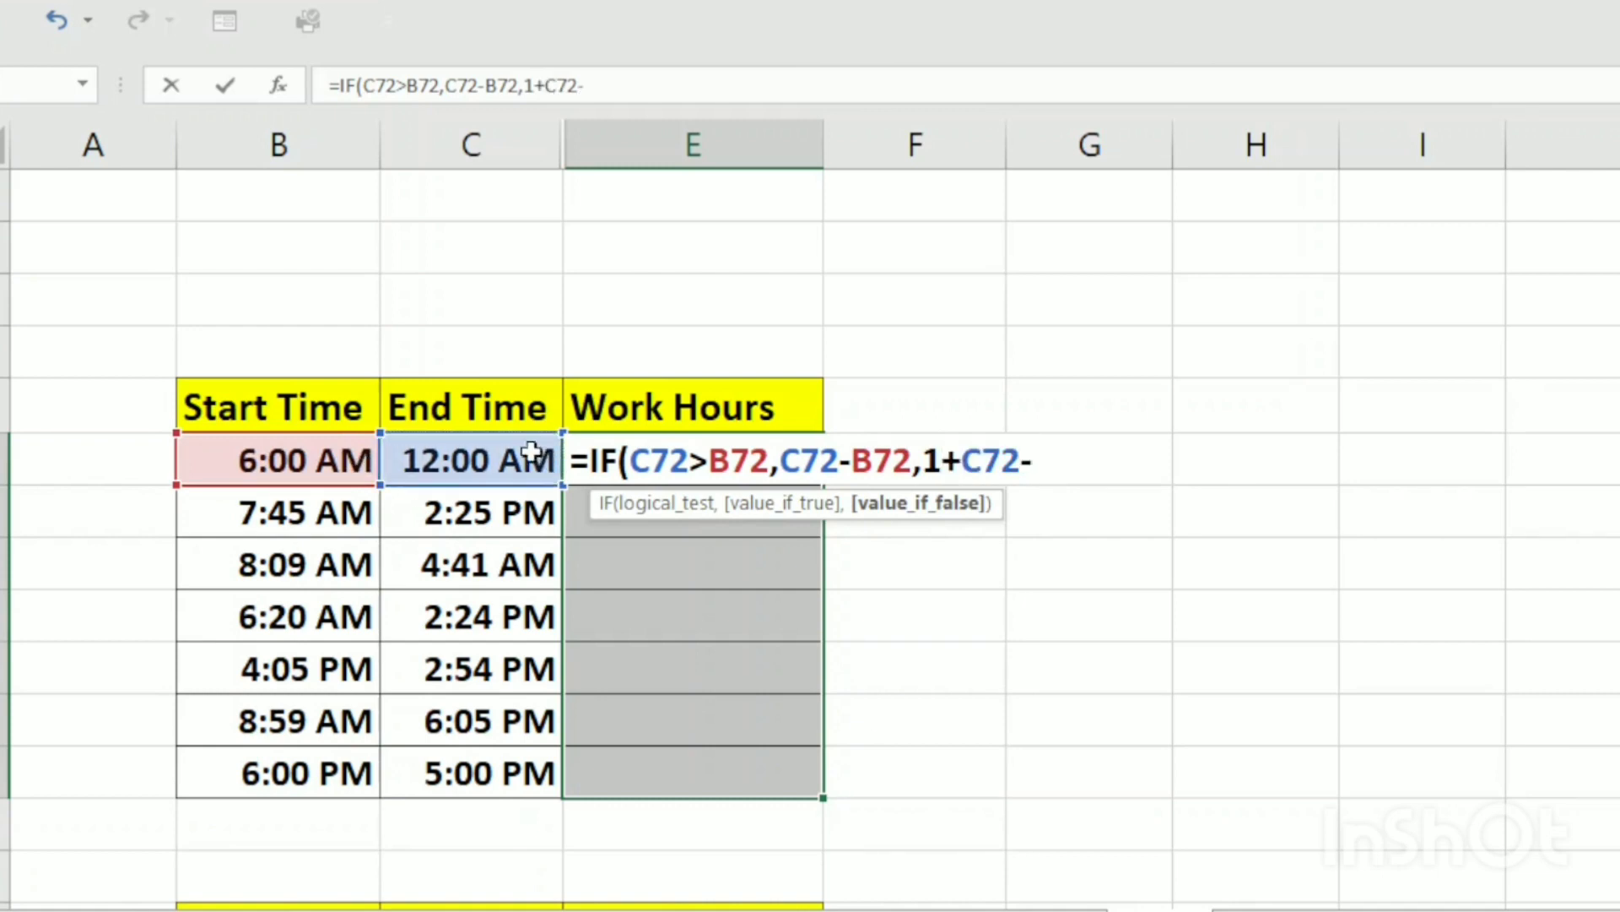
click(327, 460)
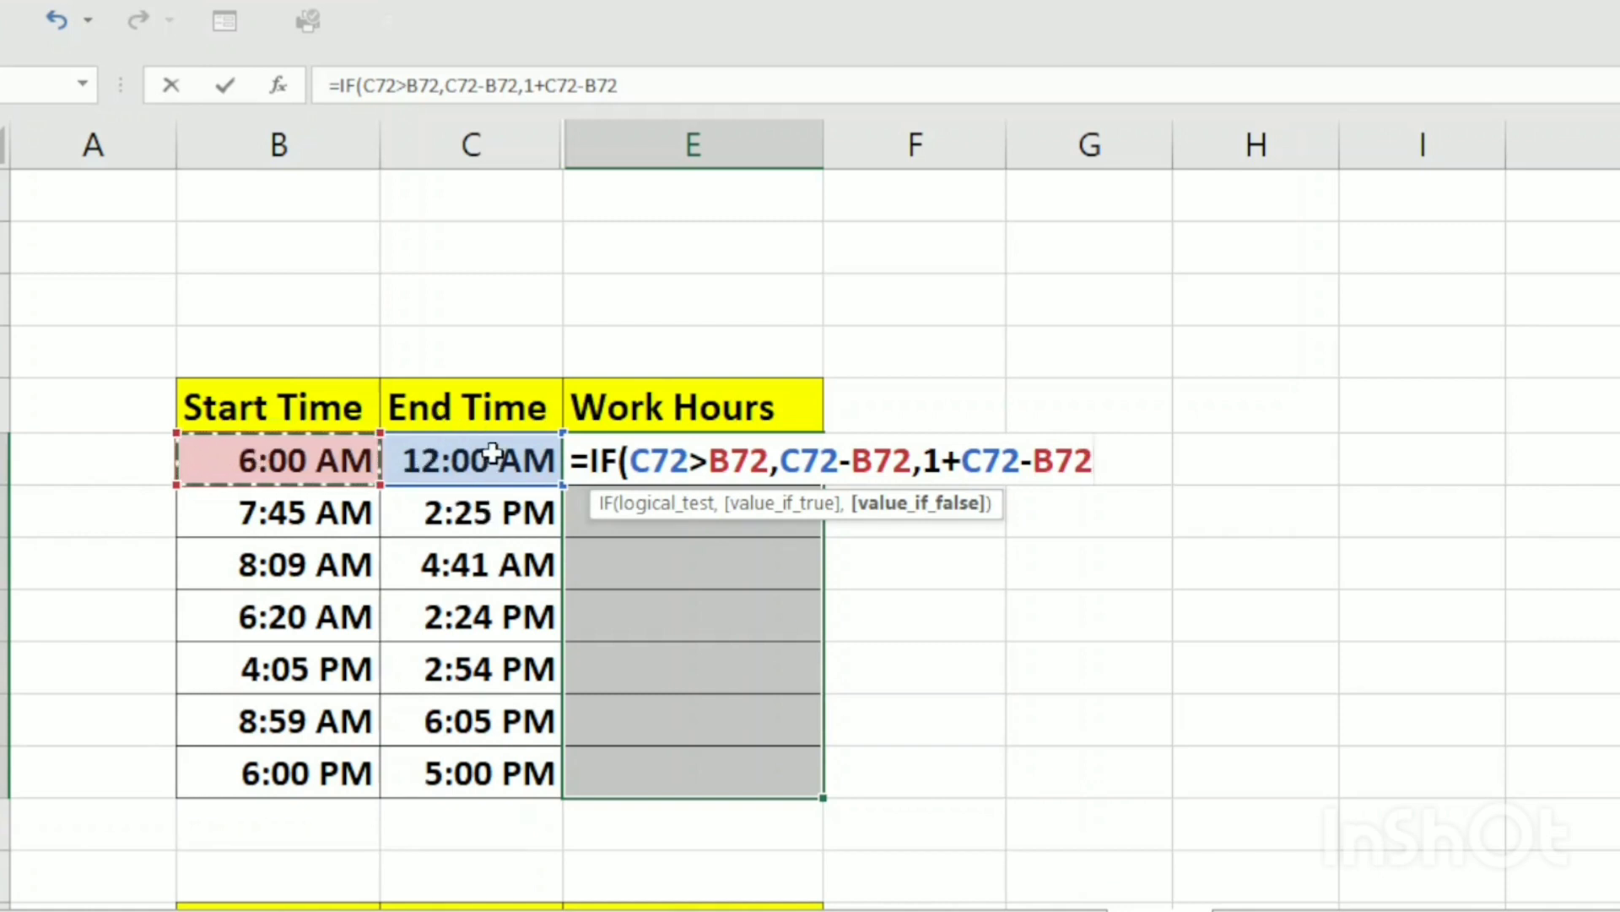
key(ctrl+Return)
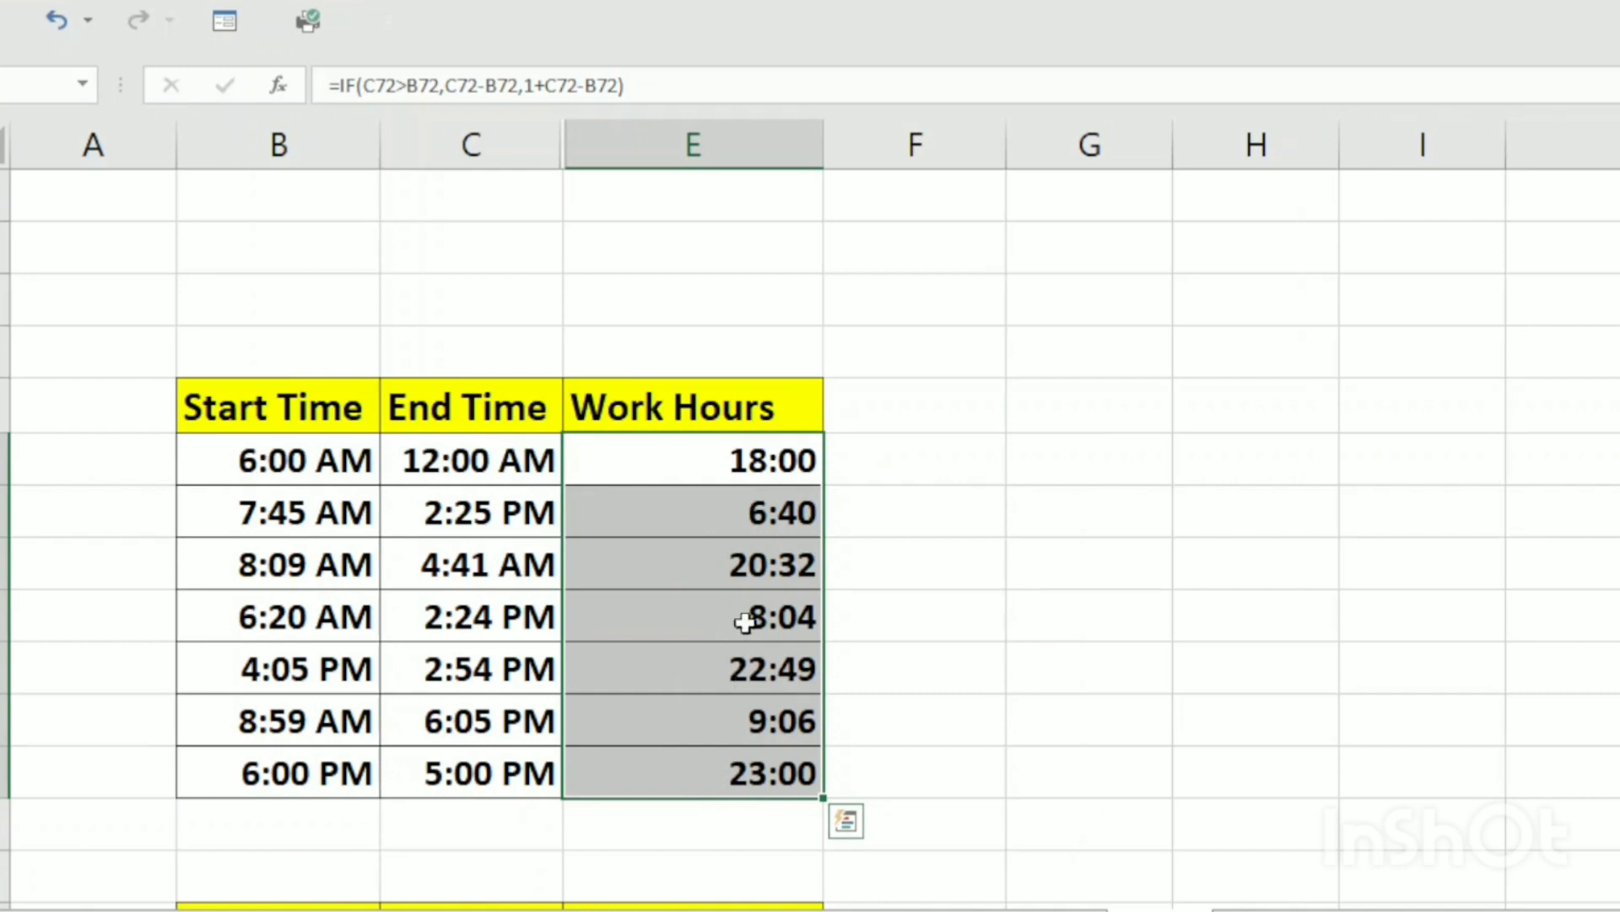
click(752, 823)
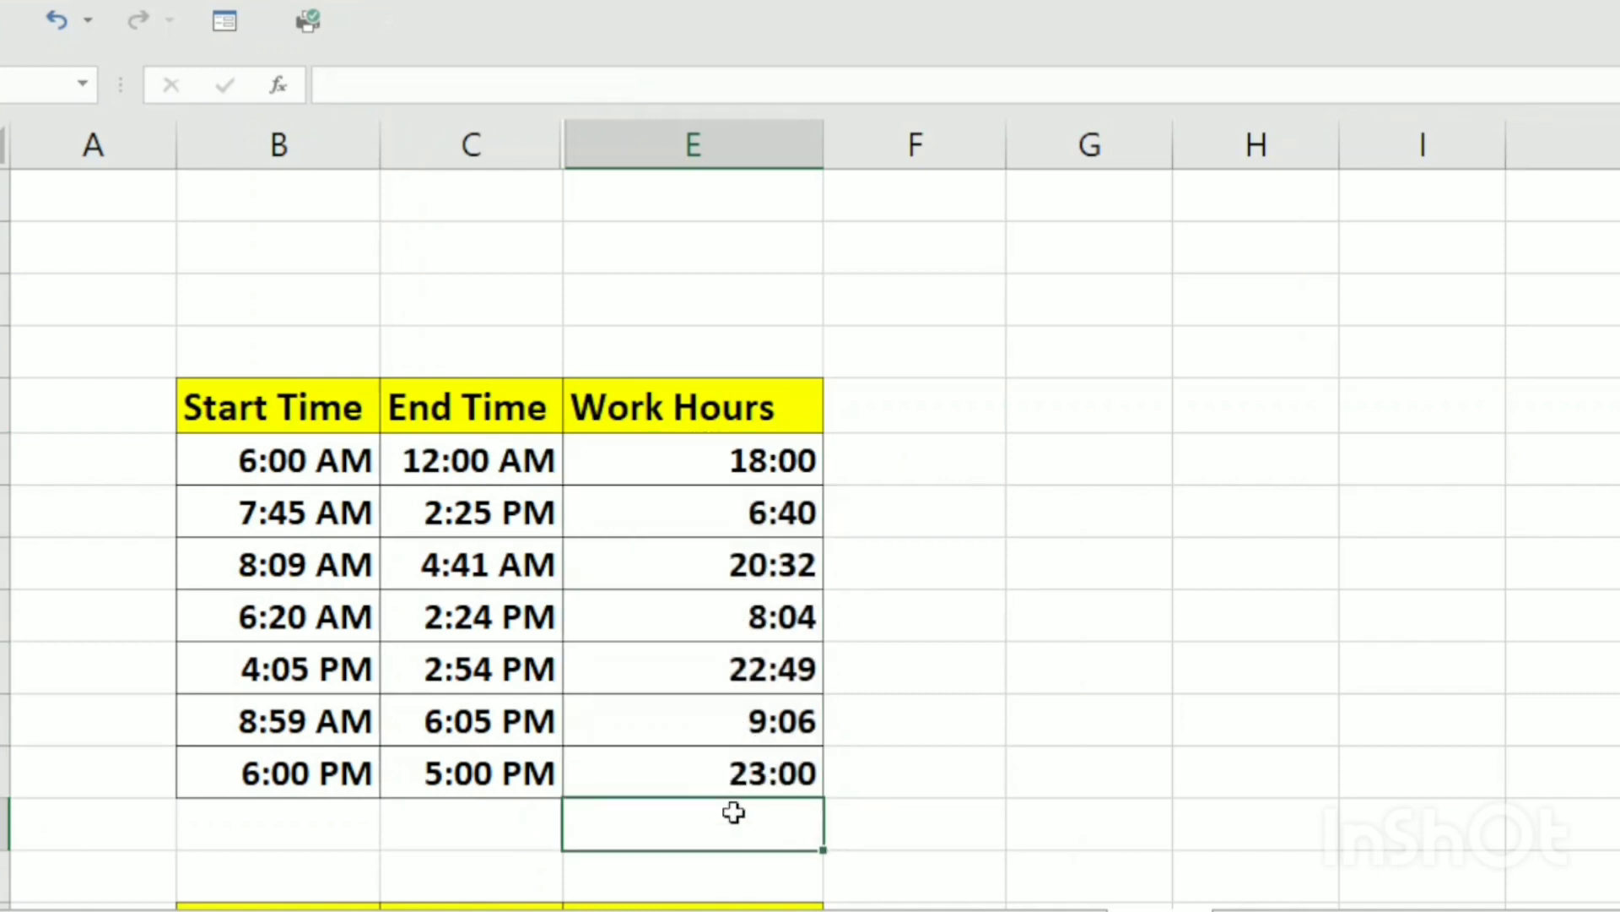
Calculate the lower table's Work Hours with =IF(C82>B82,C82-B82,1+C82-B82)
scroll(734, 810, down, 1)
scroll(772, 540, up, 1)
scroll(722, 773, down, 1)
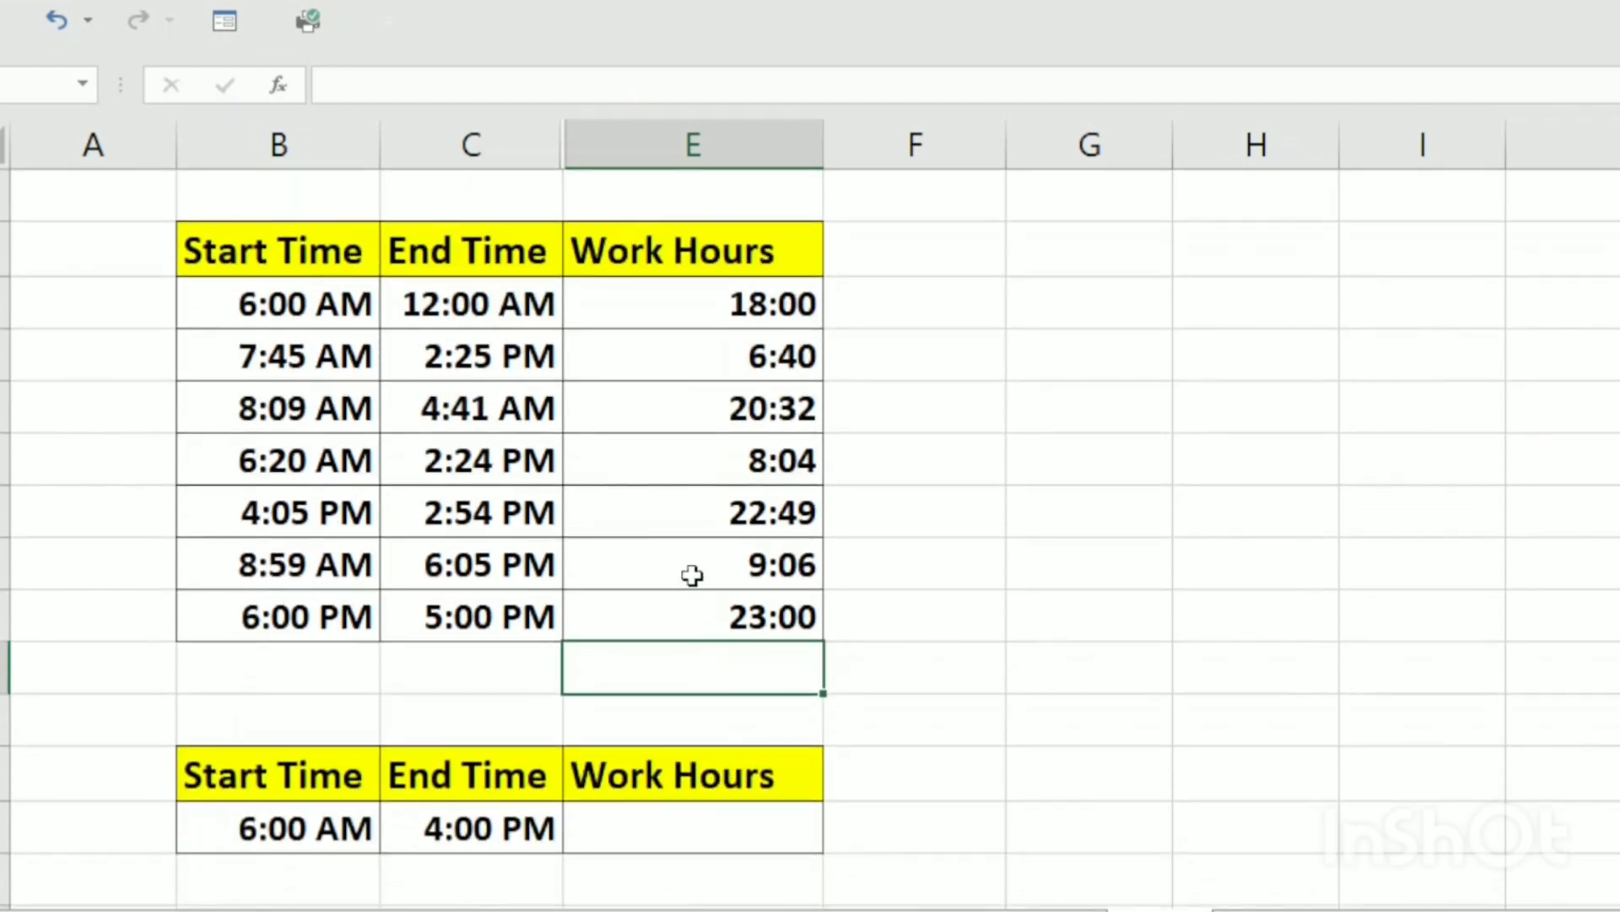
click(680, 829)
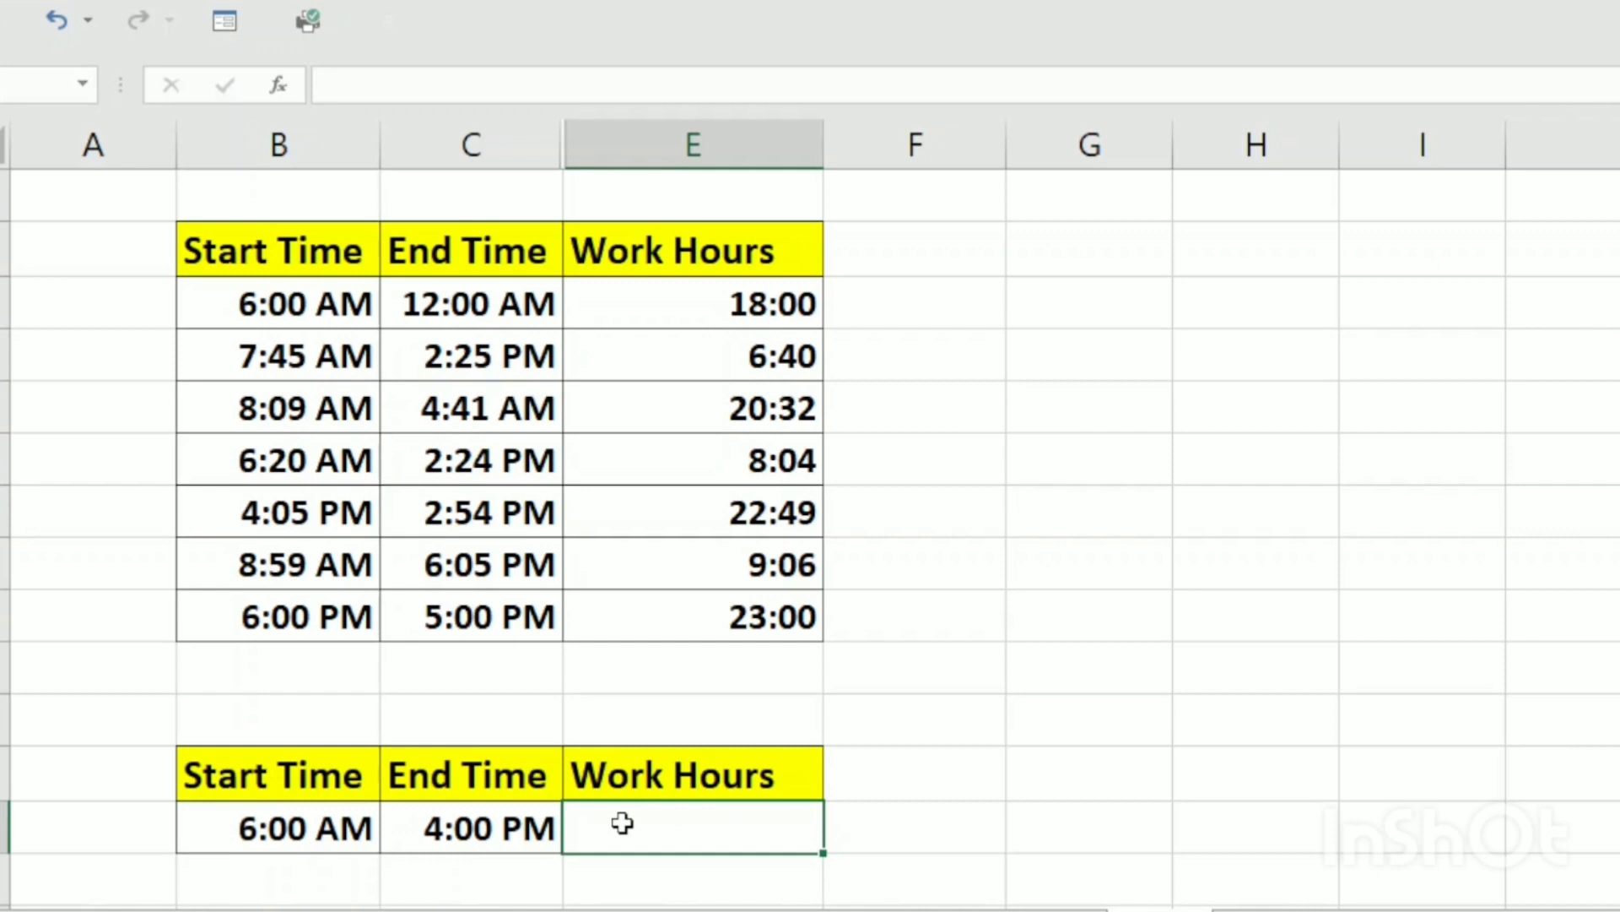
text(=if)
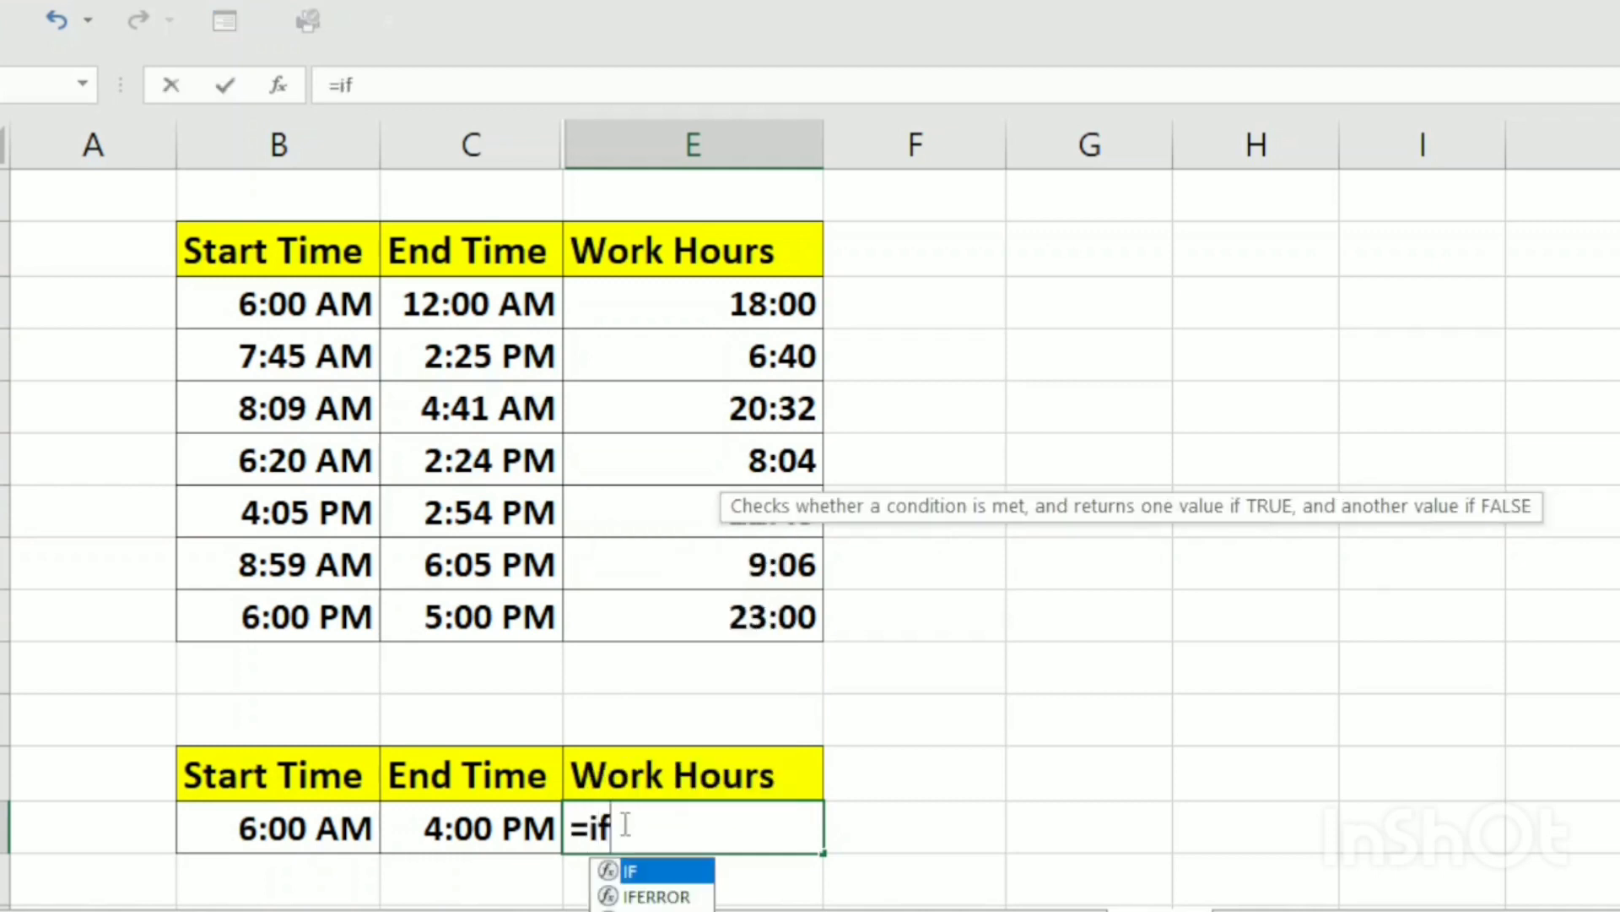
key(Tab)
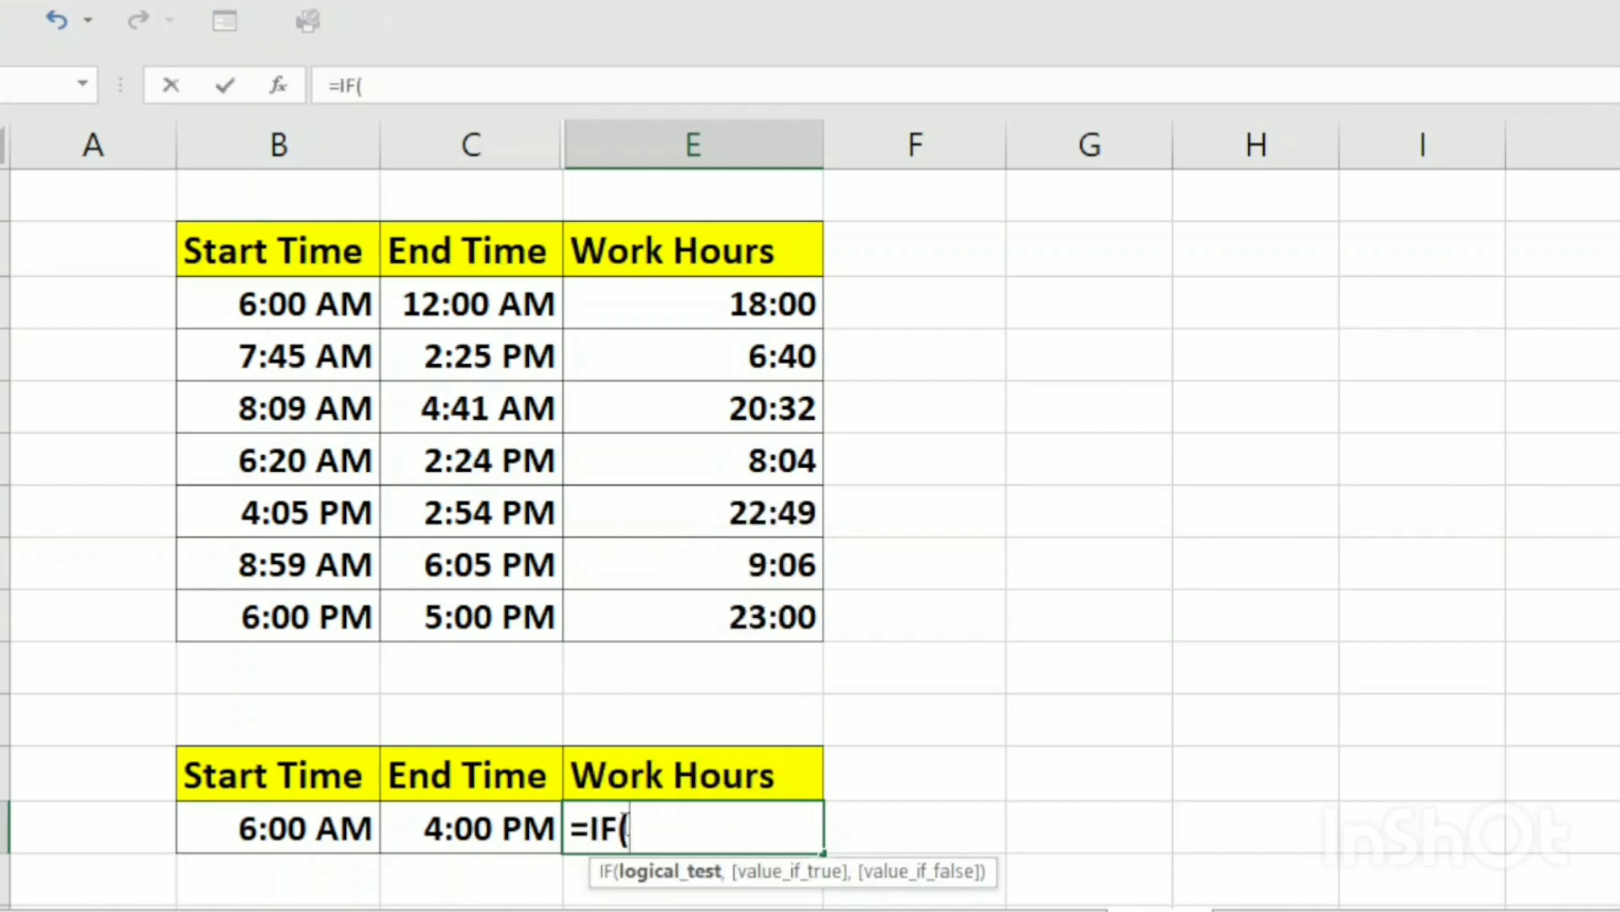
click(481, 838)
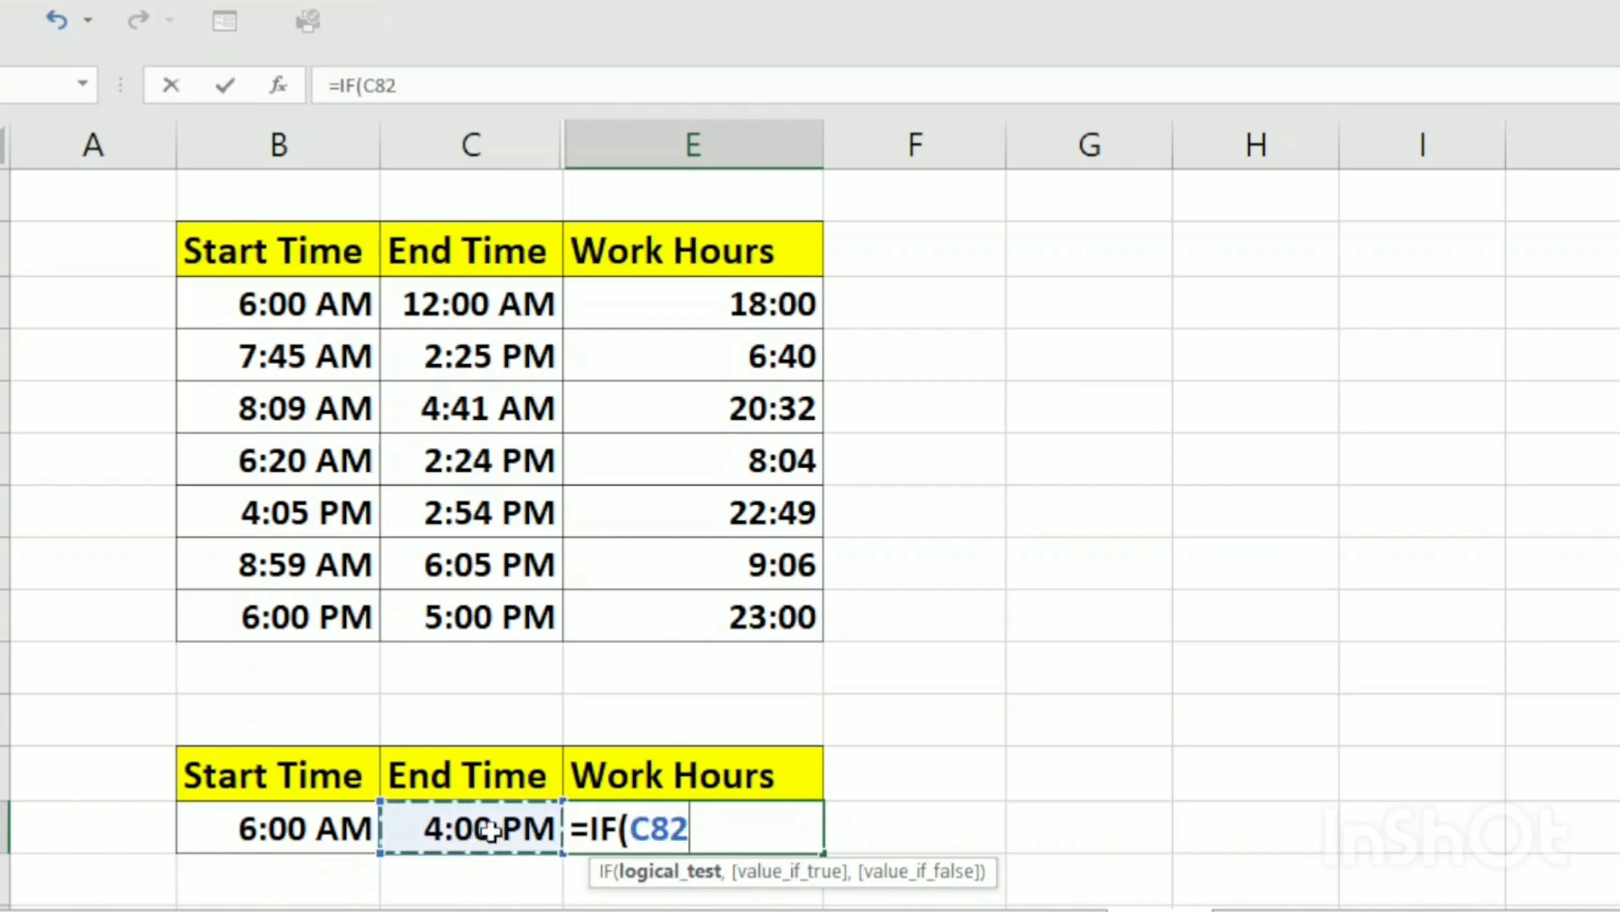
text(>)
click(320, 830)
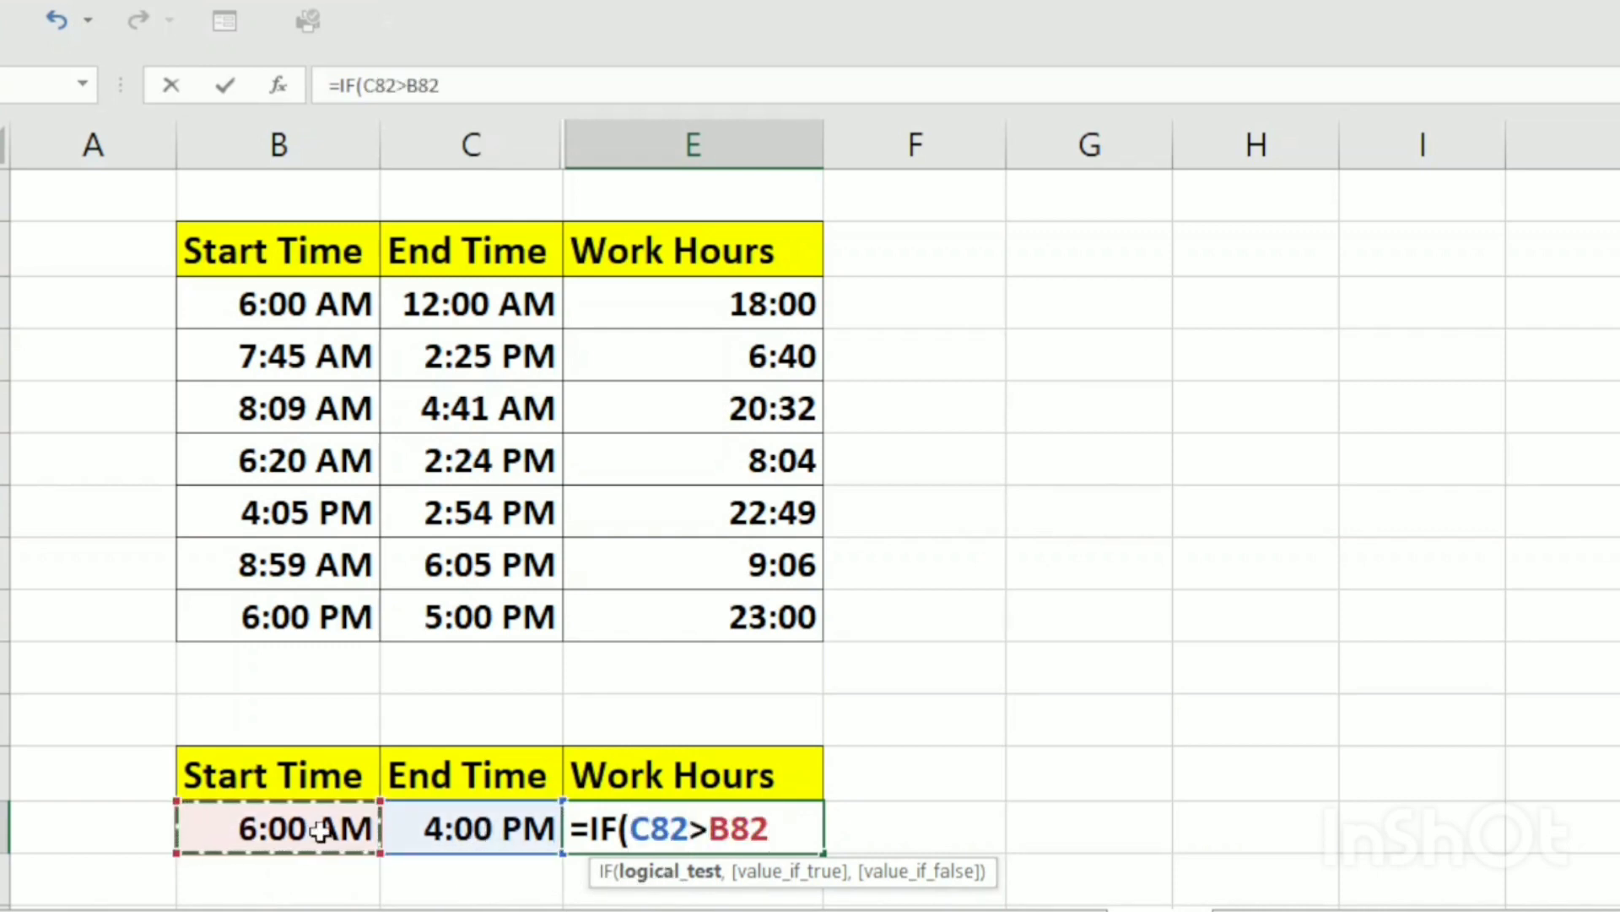
text(,)
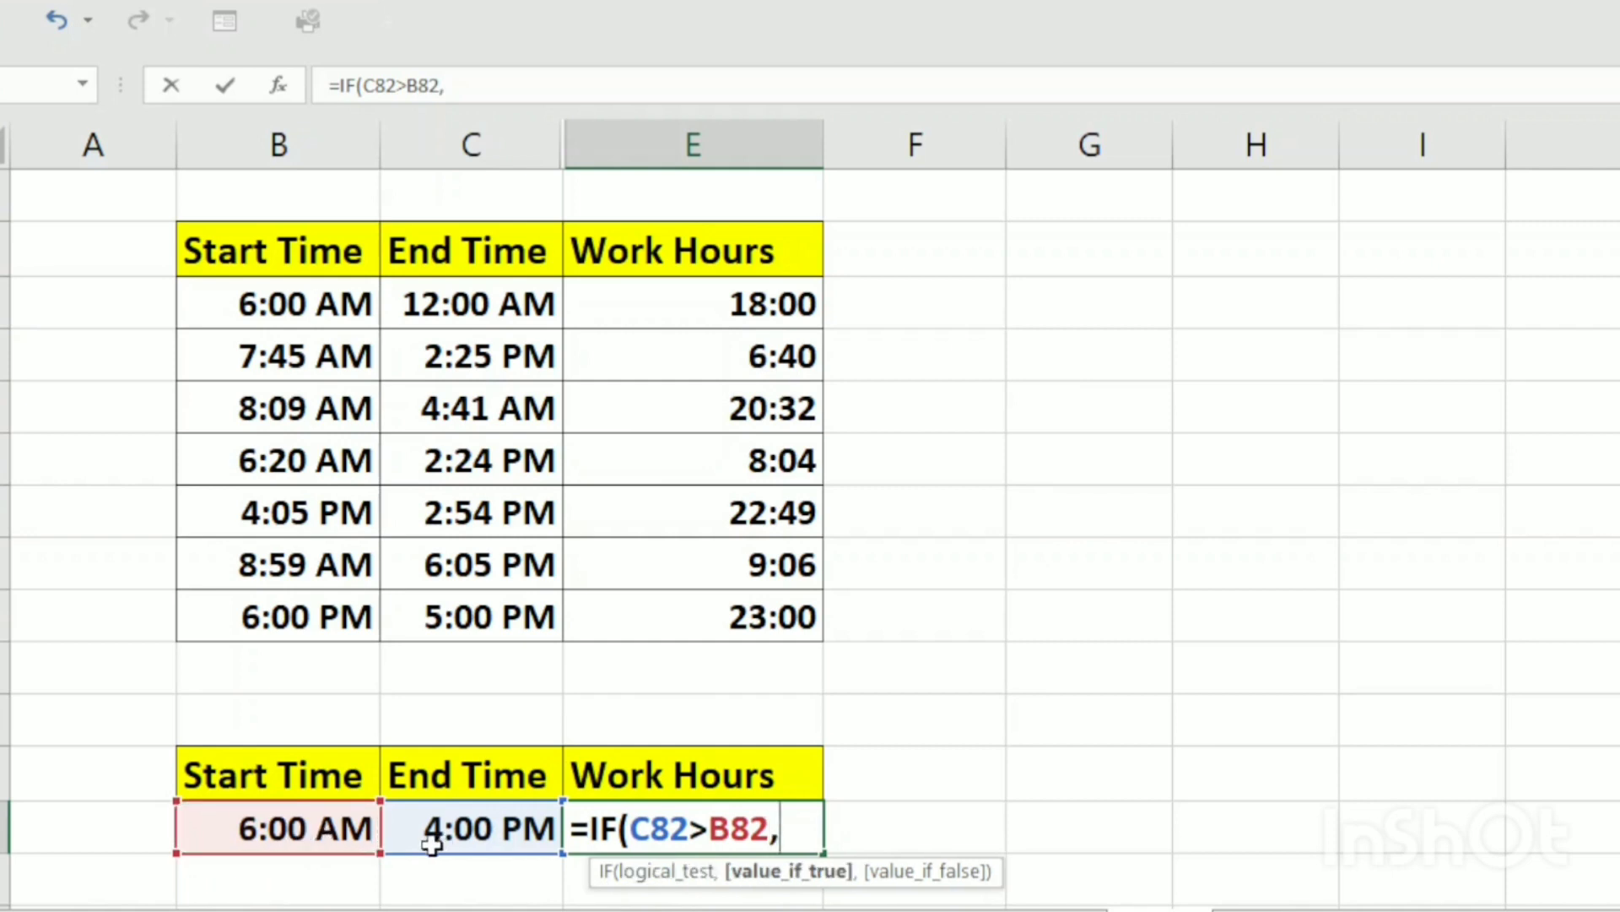
click(458, 835)
text(-)
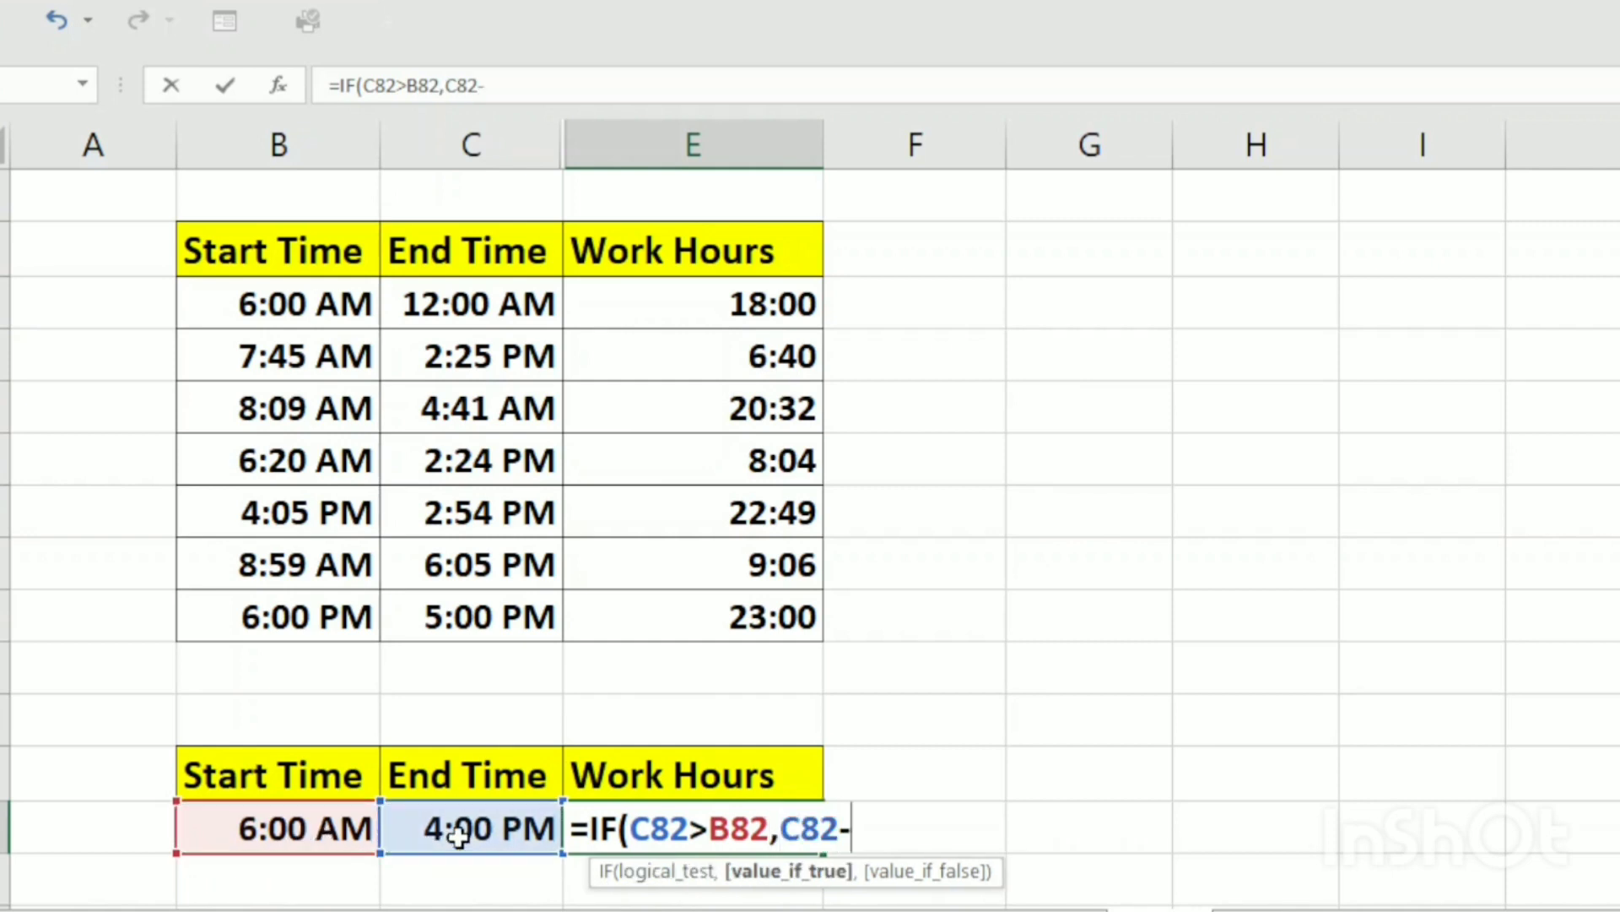
click(327, 830)
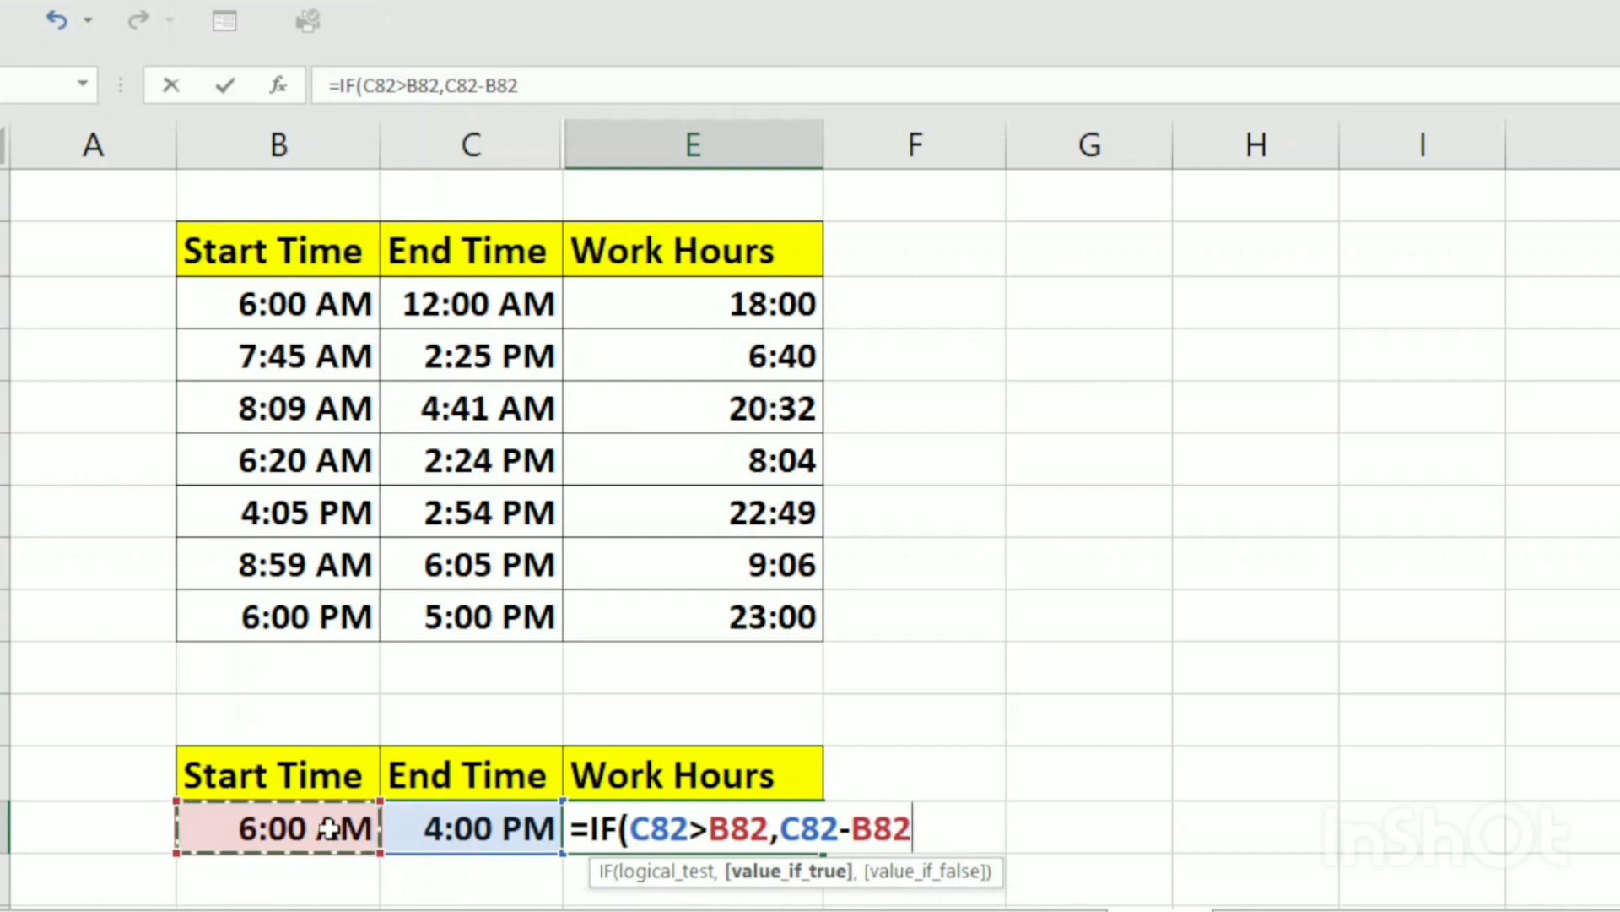
text(,)
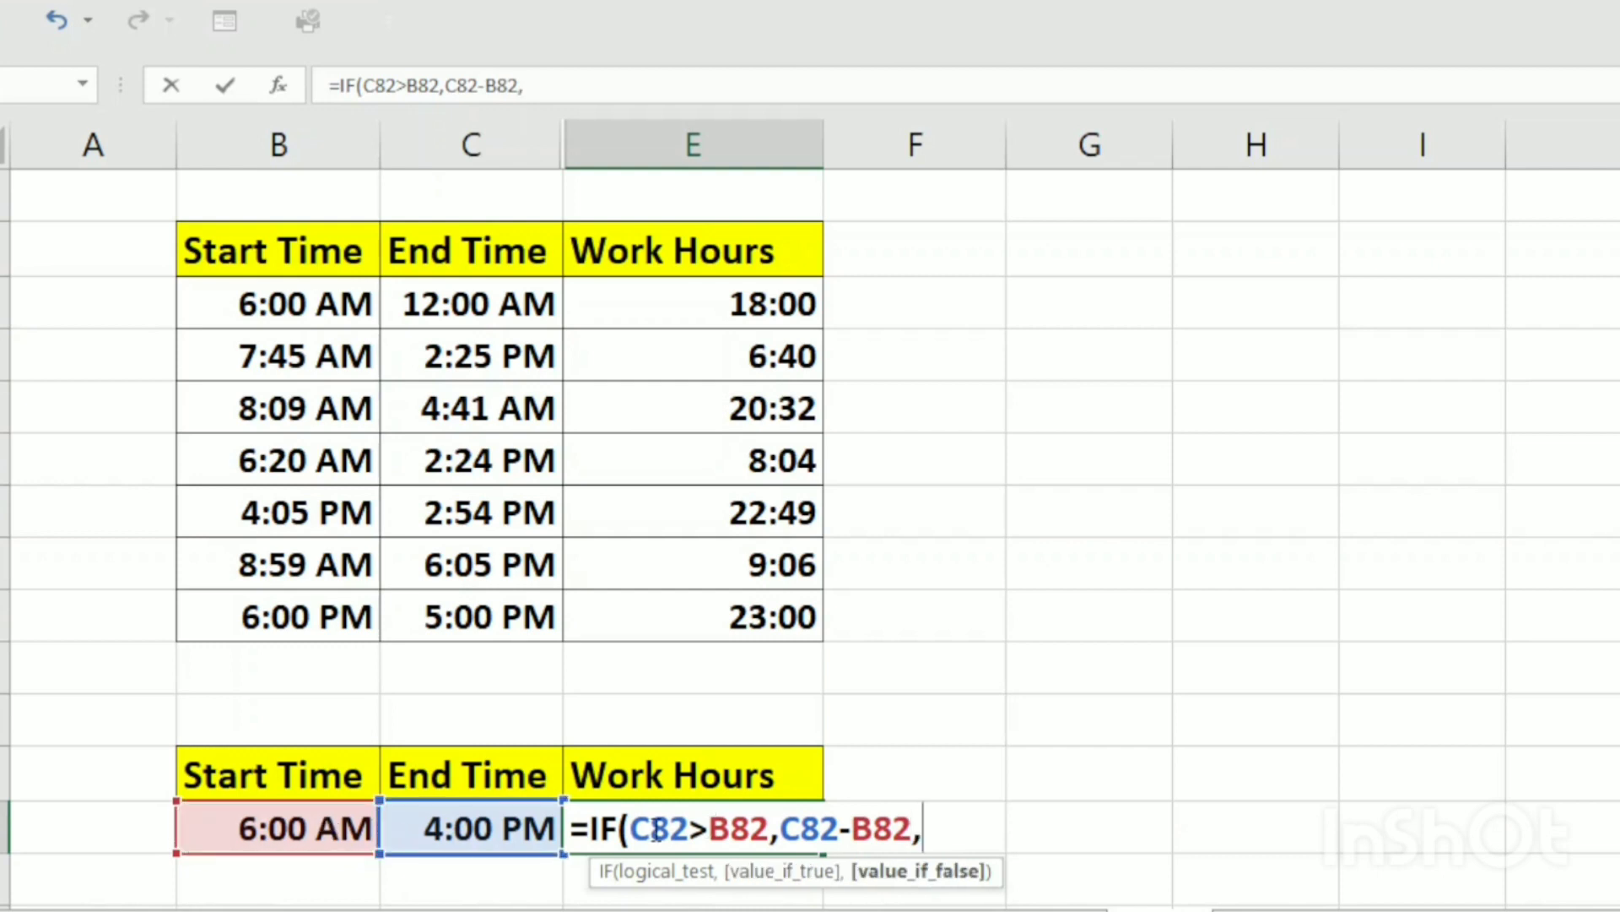
text(1+)
click(529, 836)
text(-)
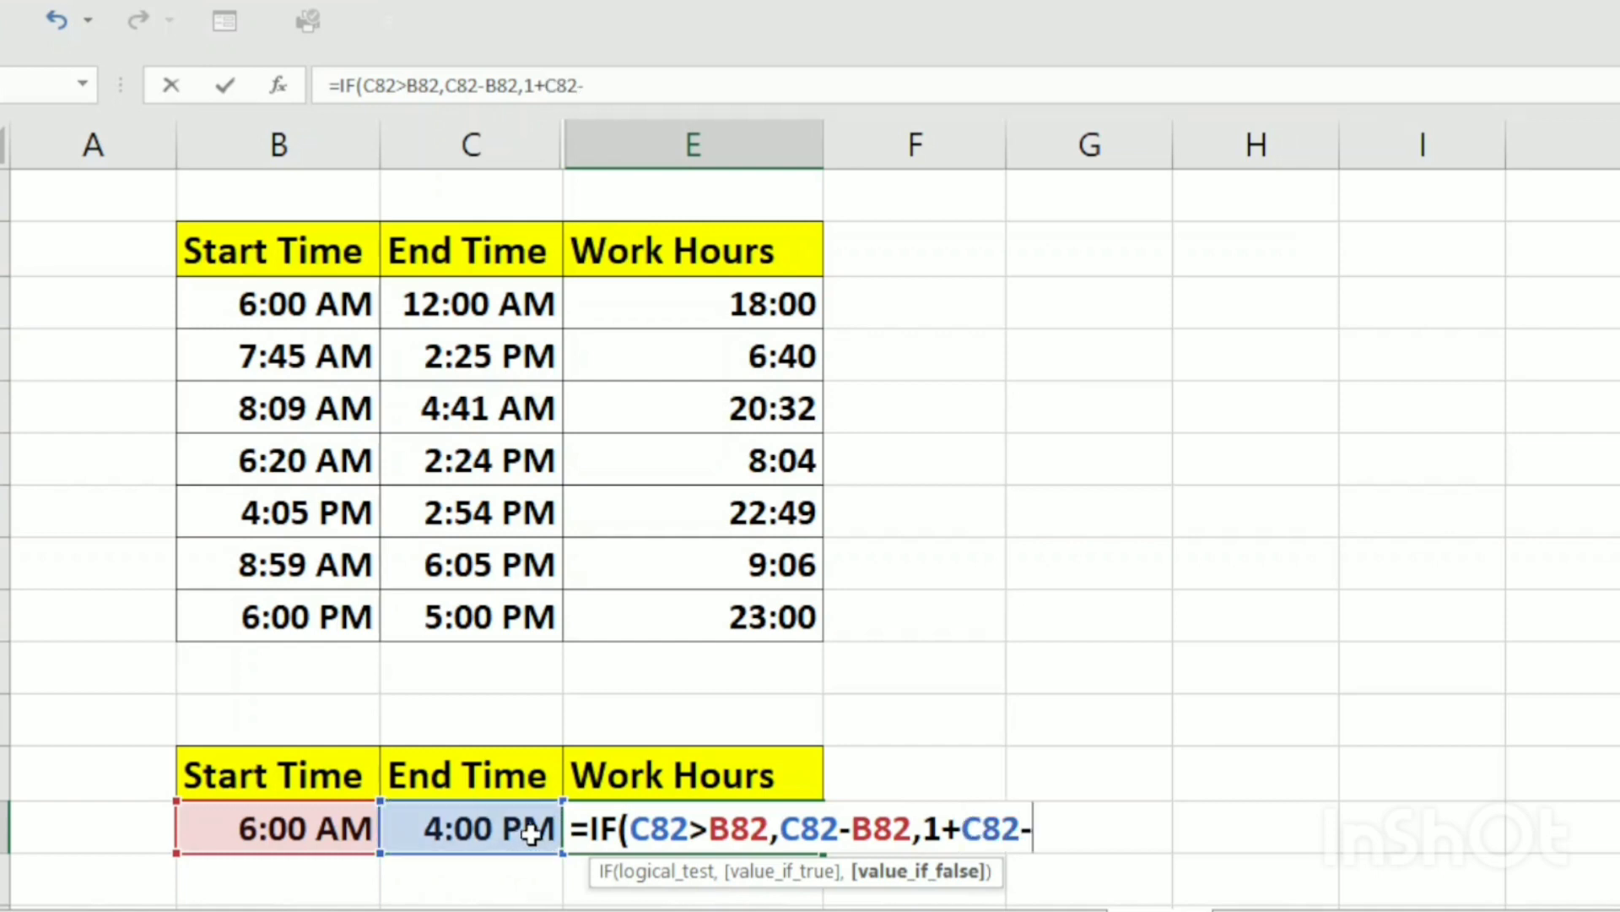
click(259, 828)
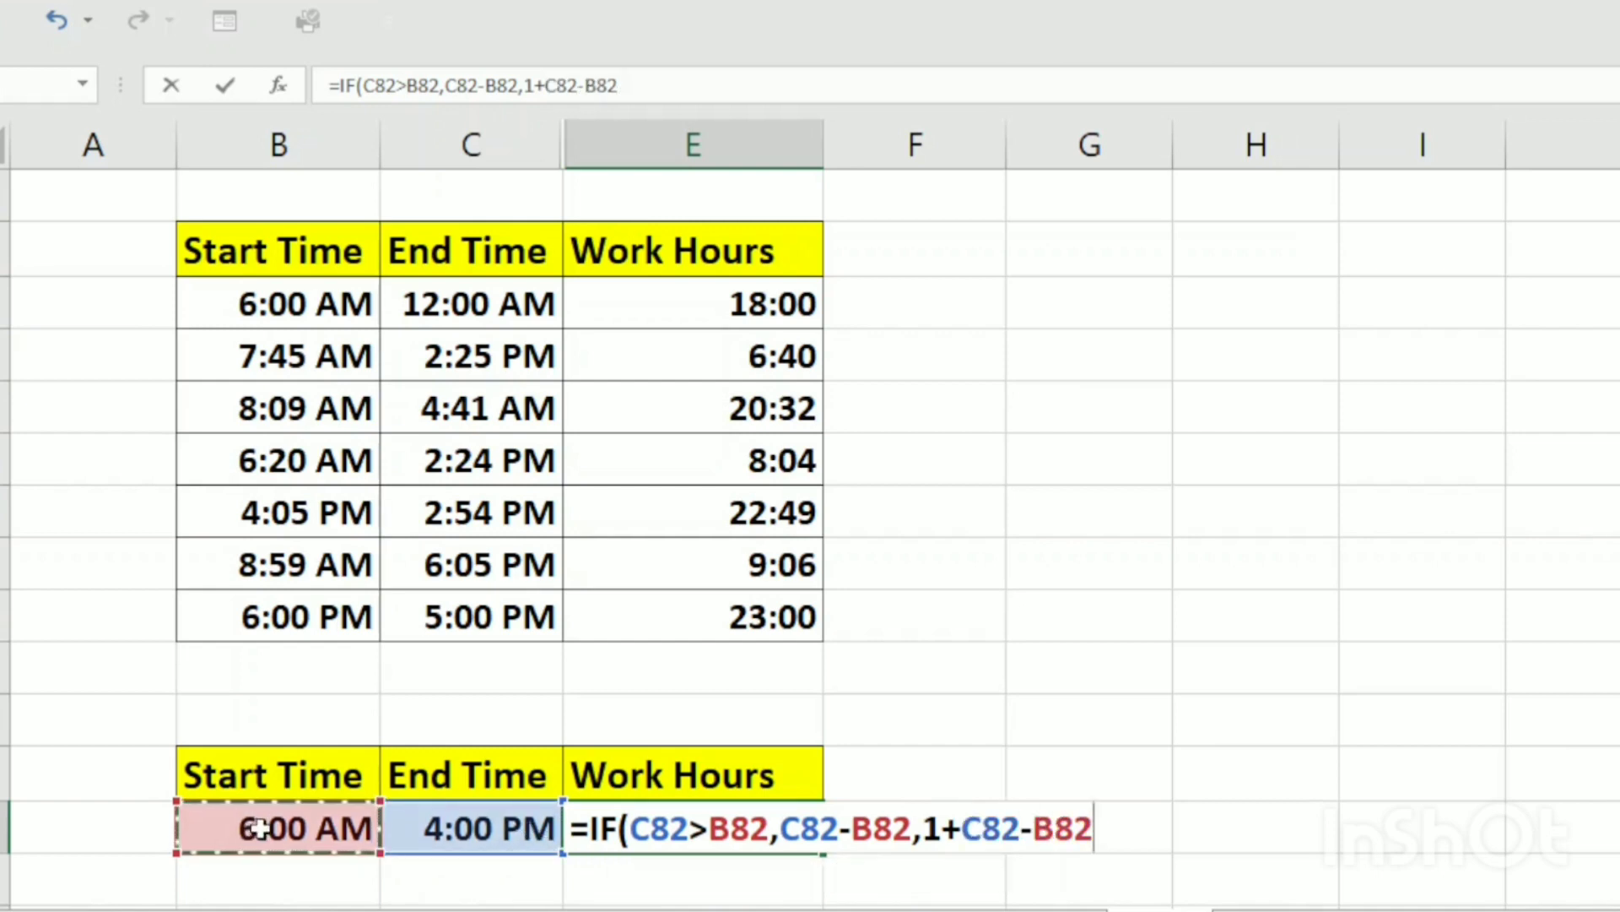
key(Return)
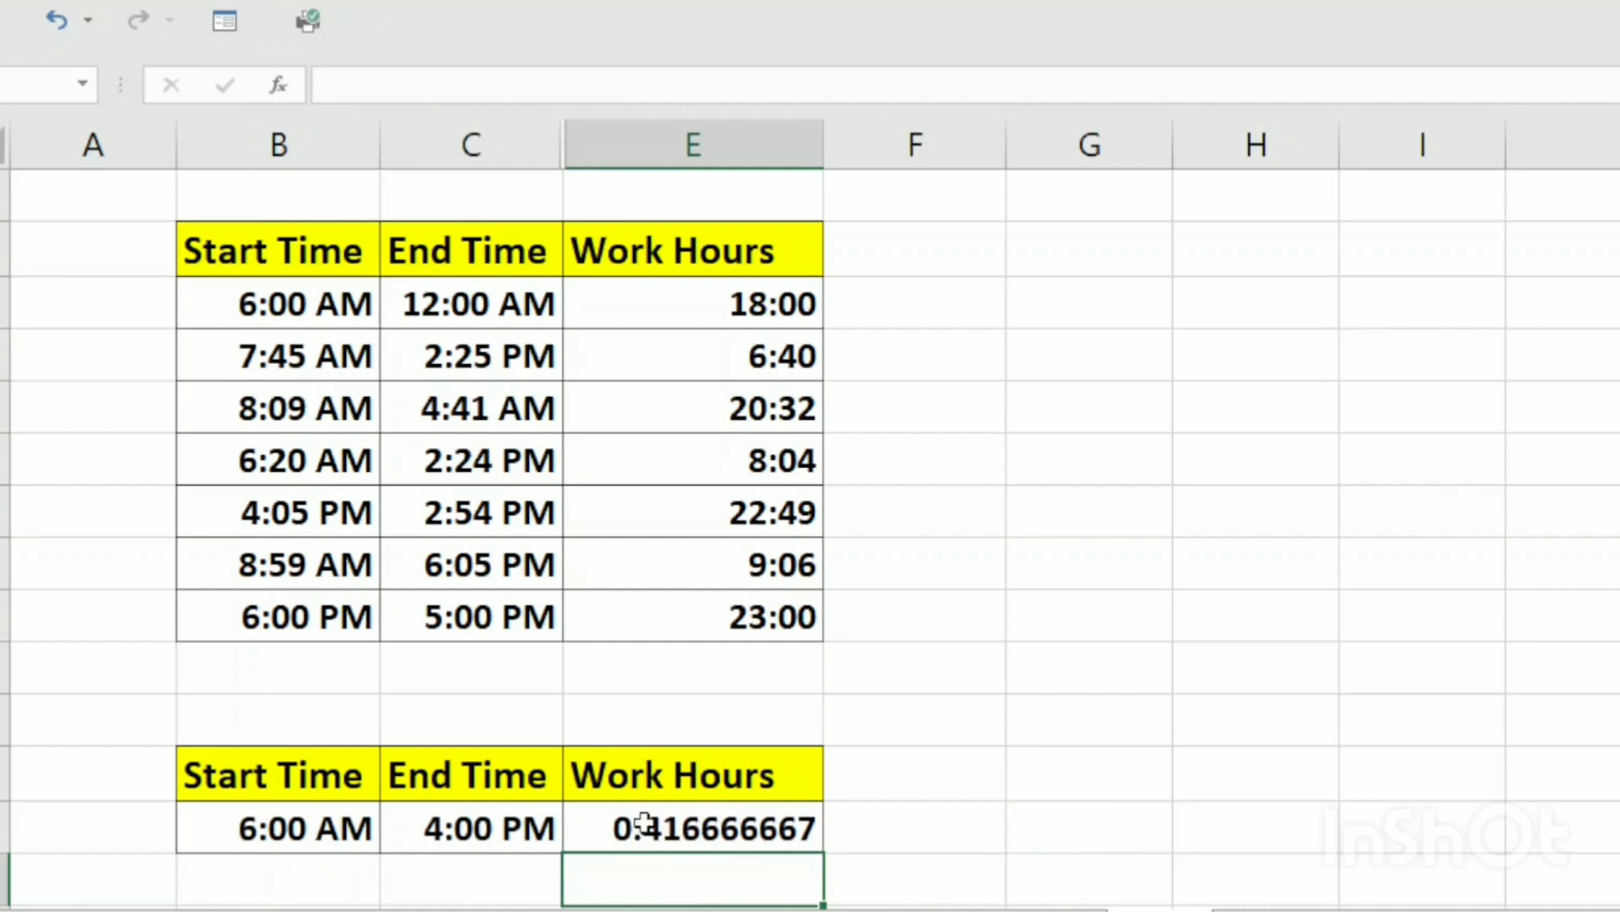
Format the lower table's Work Hours result as Time with the 13:30 type
click(671, 828)
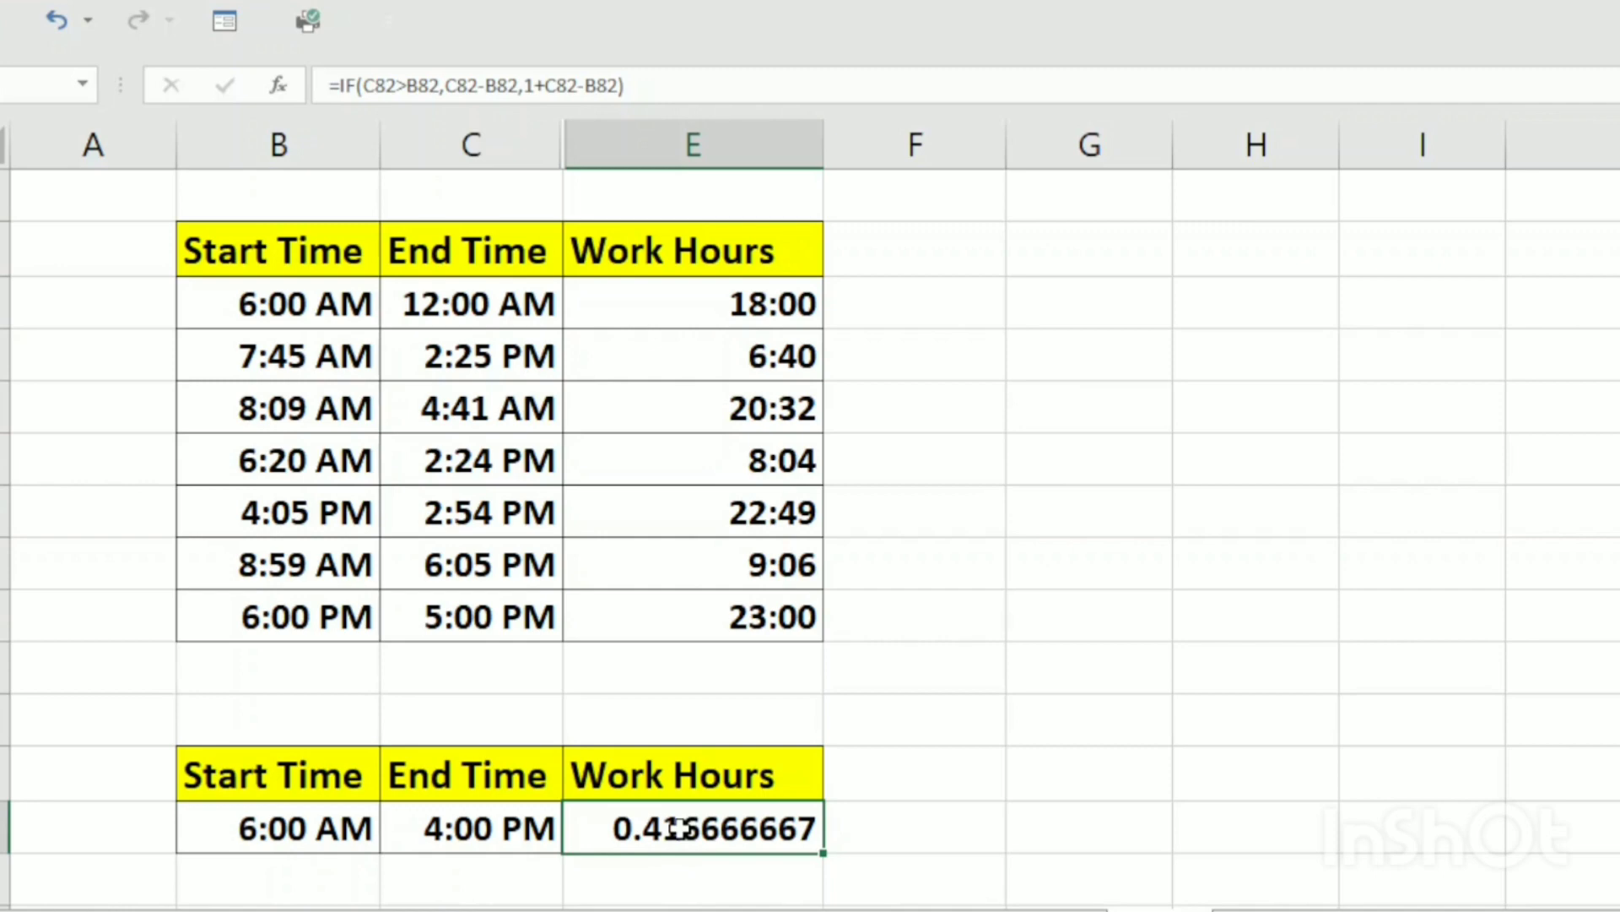
key(ctrl+1)
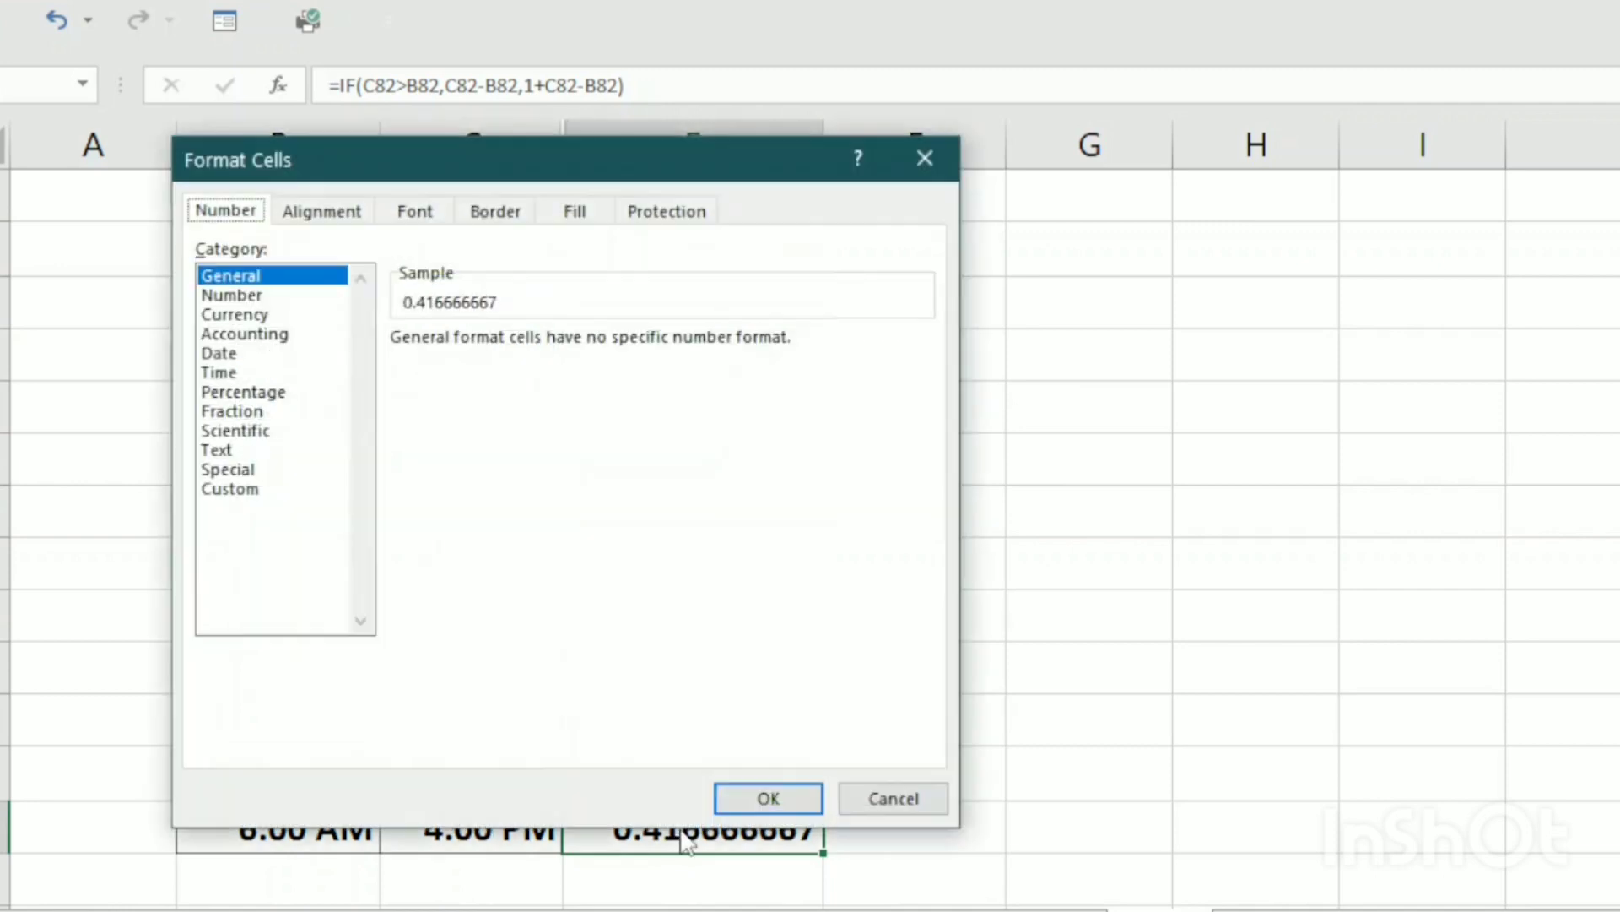
click(218, 372)
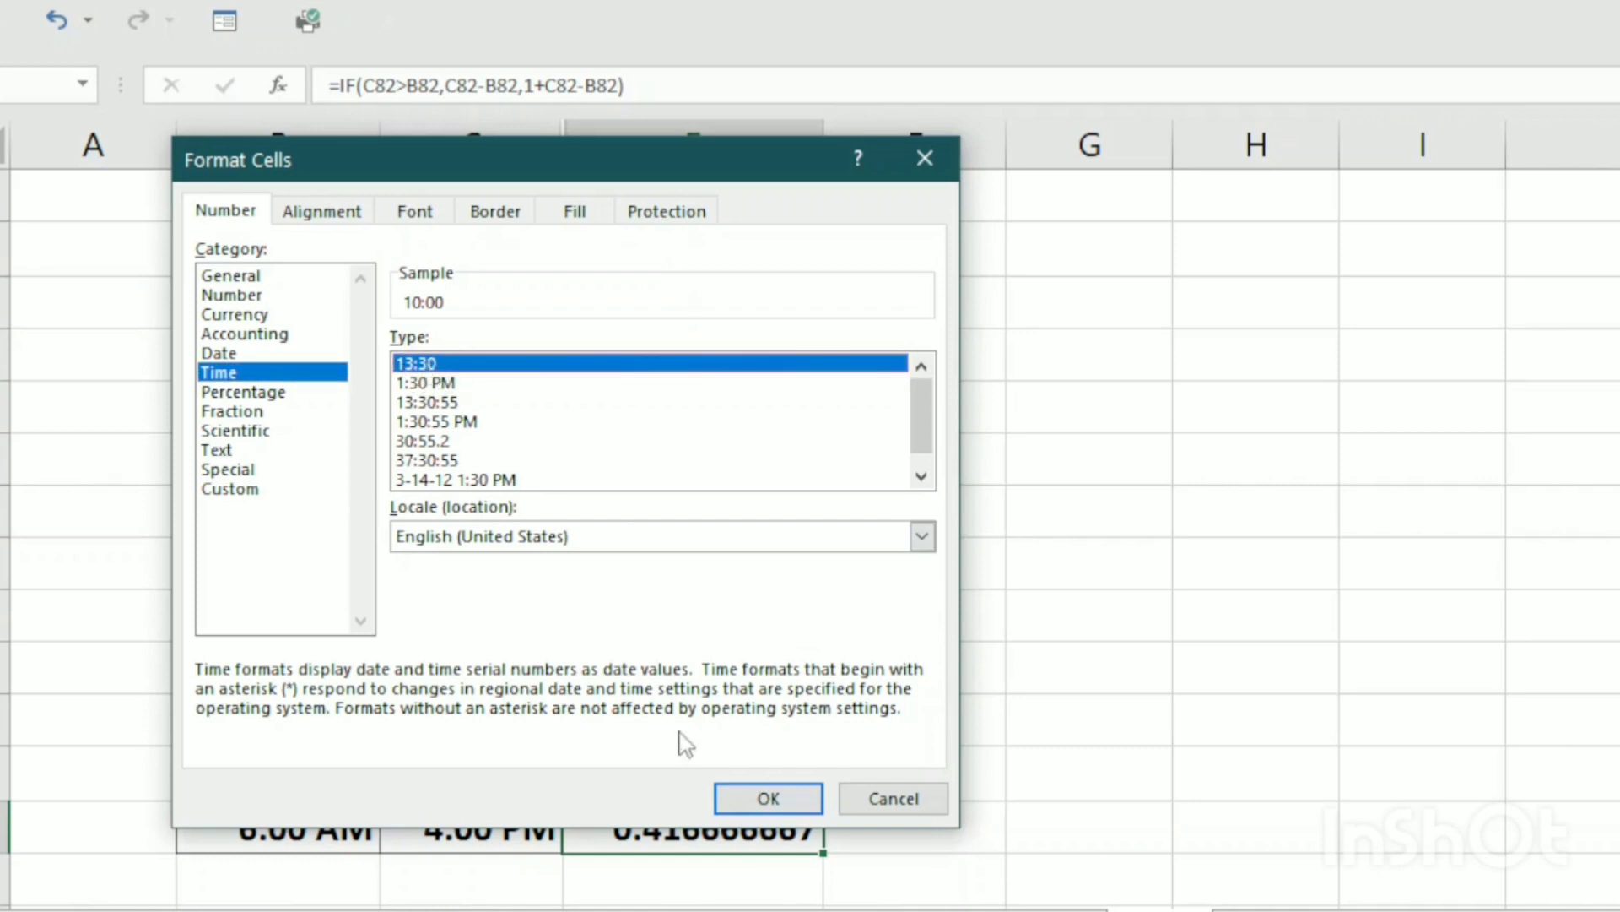
click(764, 796)
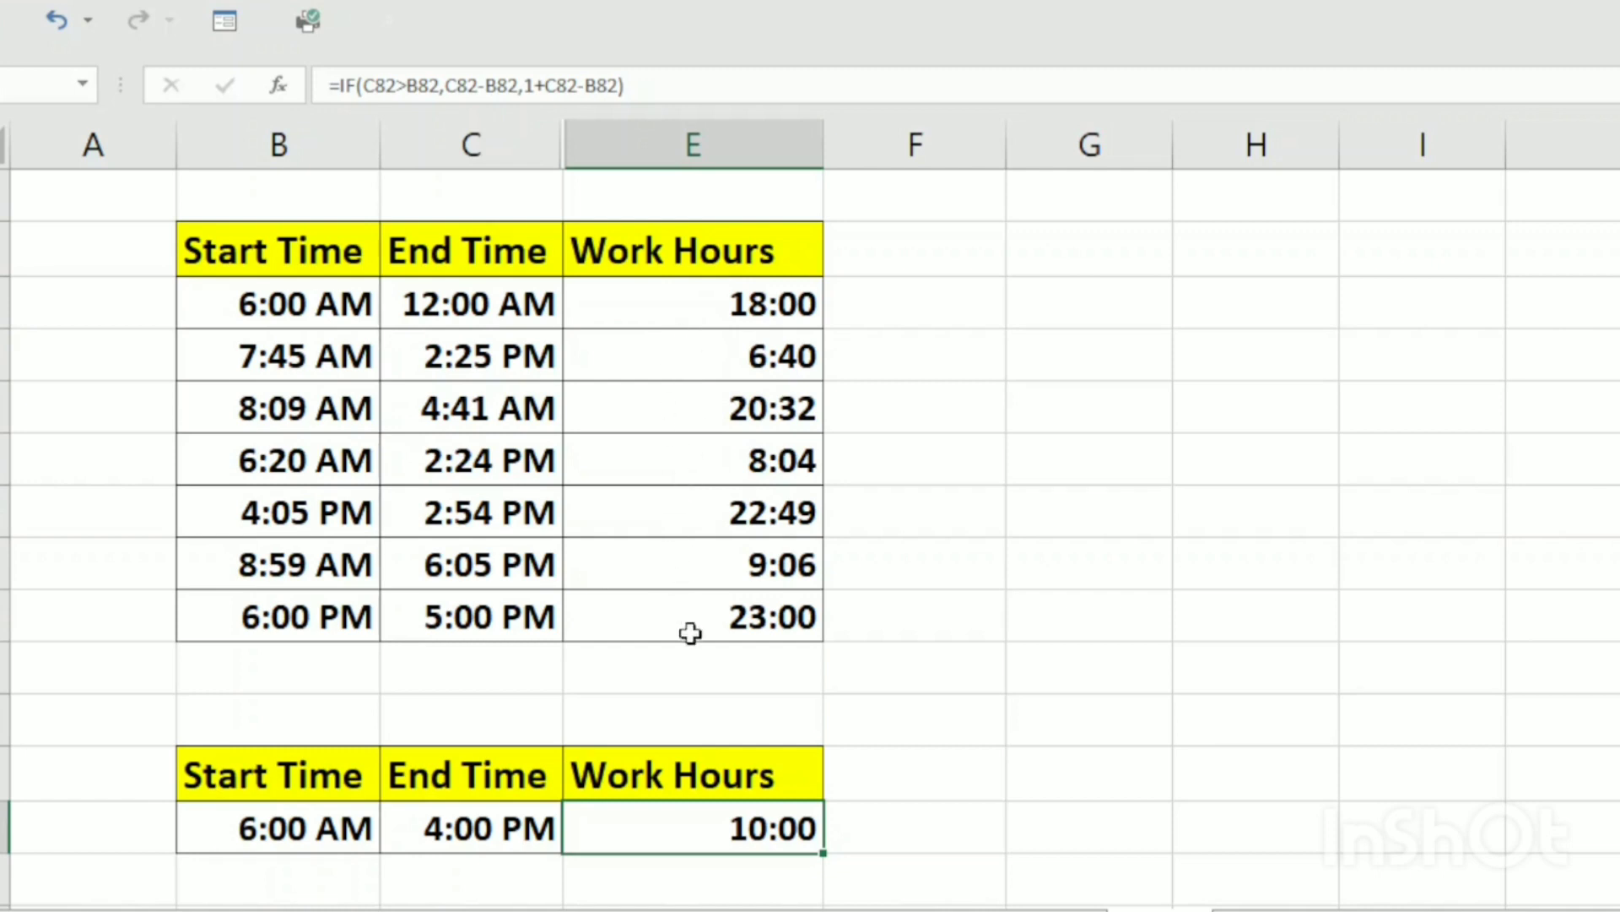
Total the upper table's Work Hours in the cell directly below the column with =SUM(E72:E78)
click(682, 669)
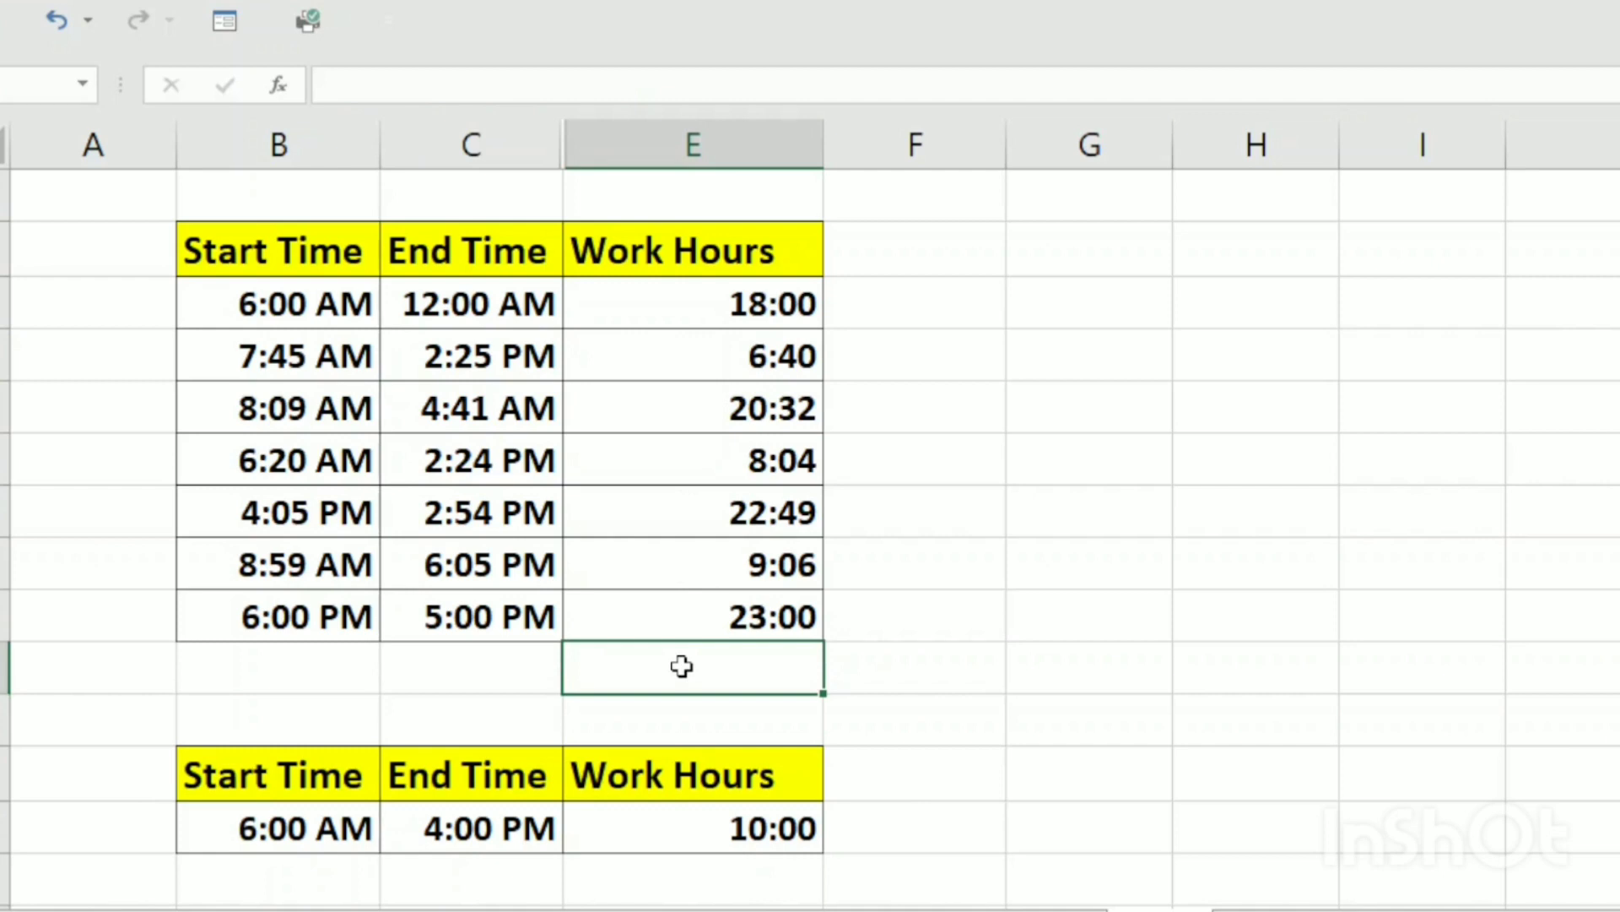
key(alt+equal)
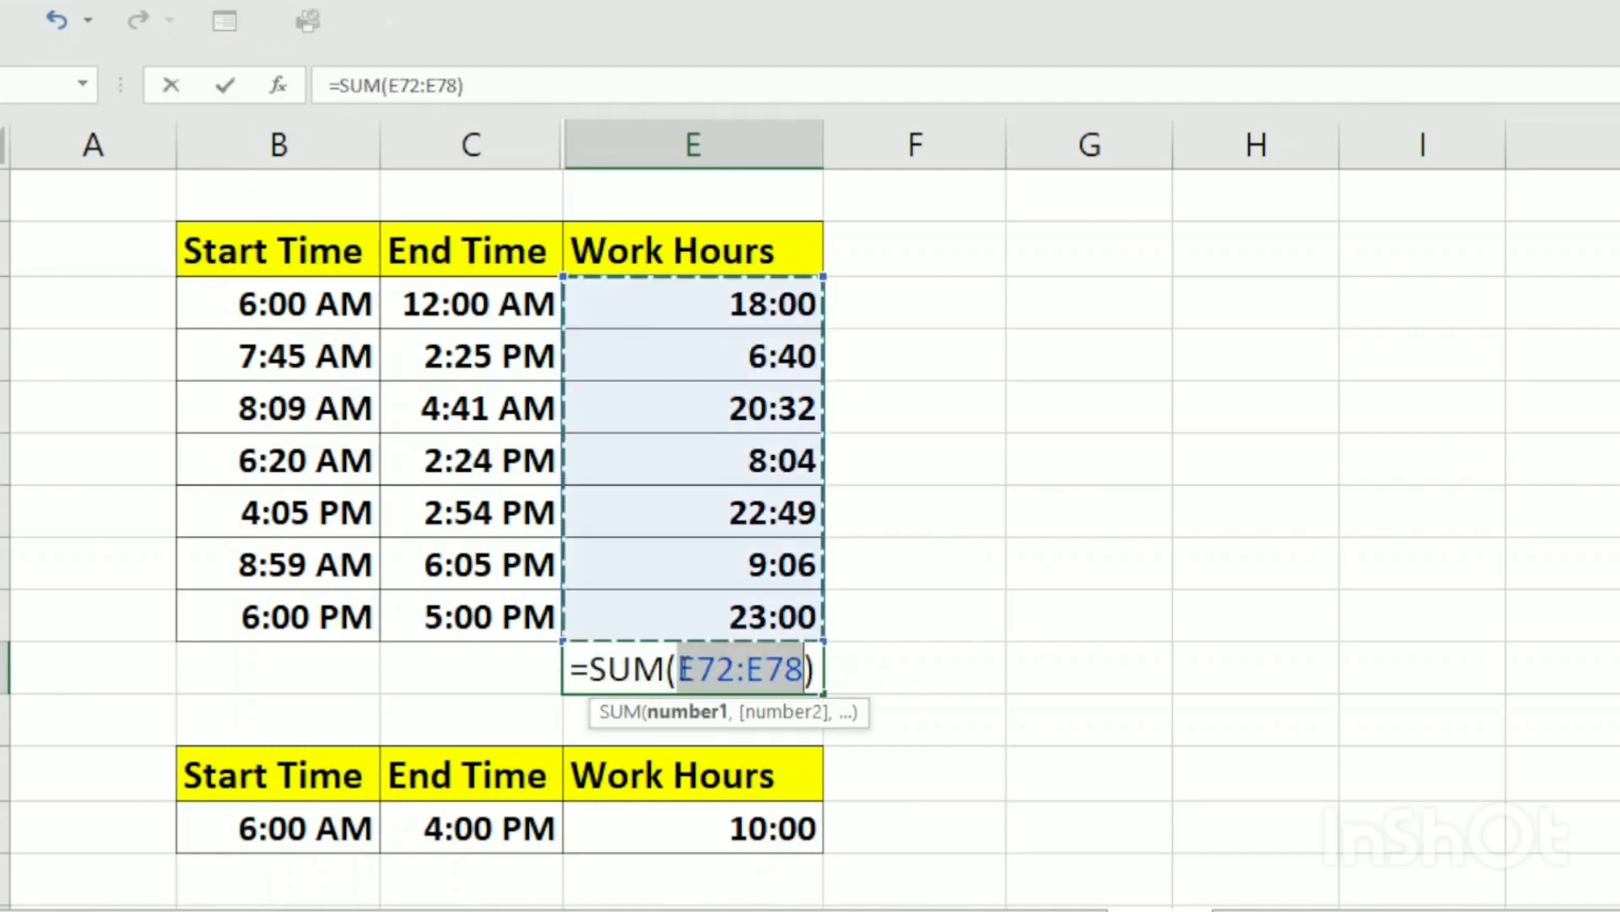
key(Return)
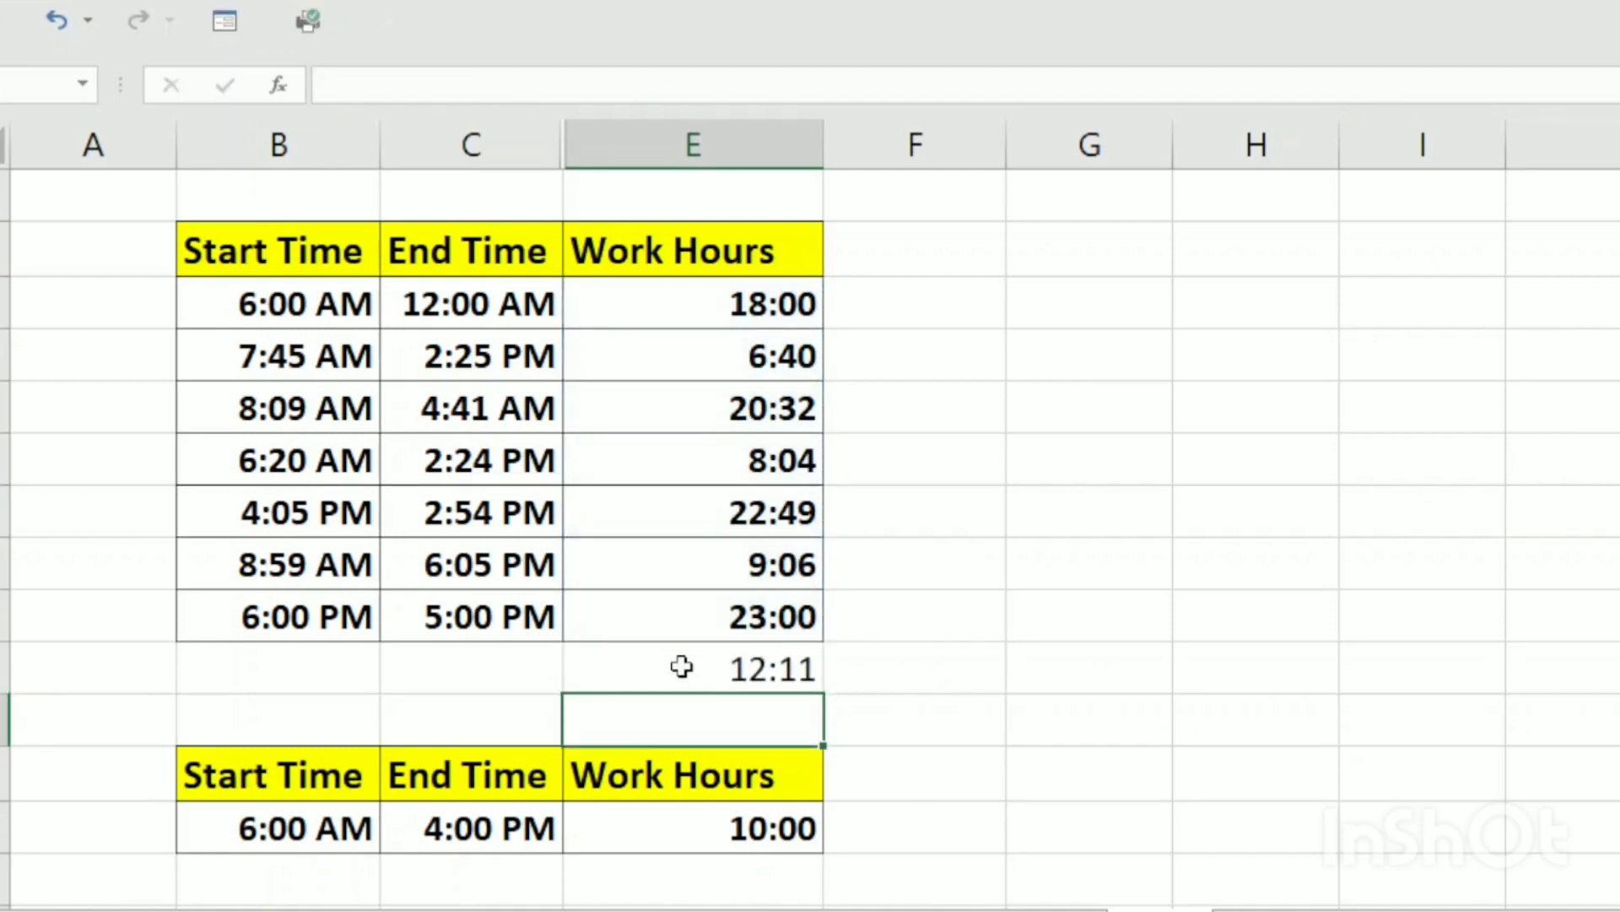
Apply the custom number format [h]:mm to the Work Hours total below the upper table
click(756, 666)
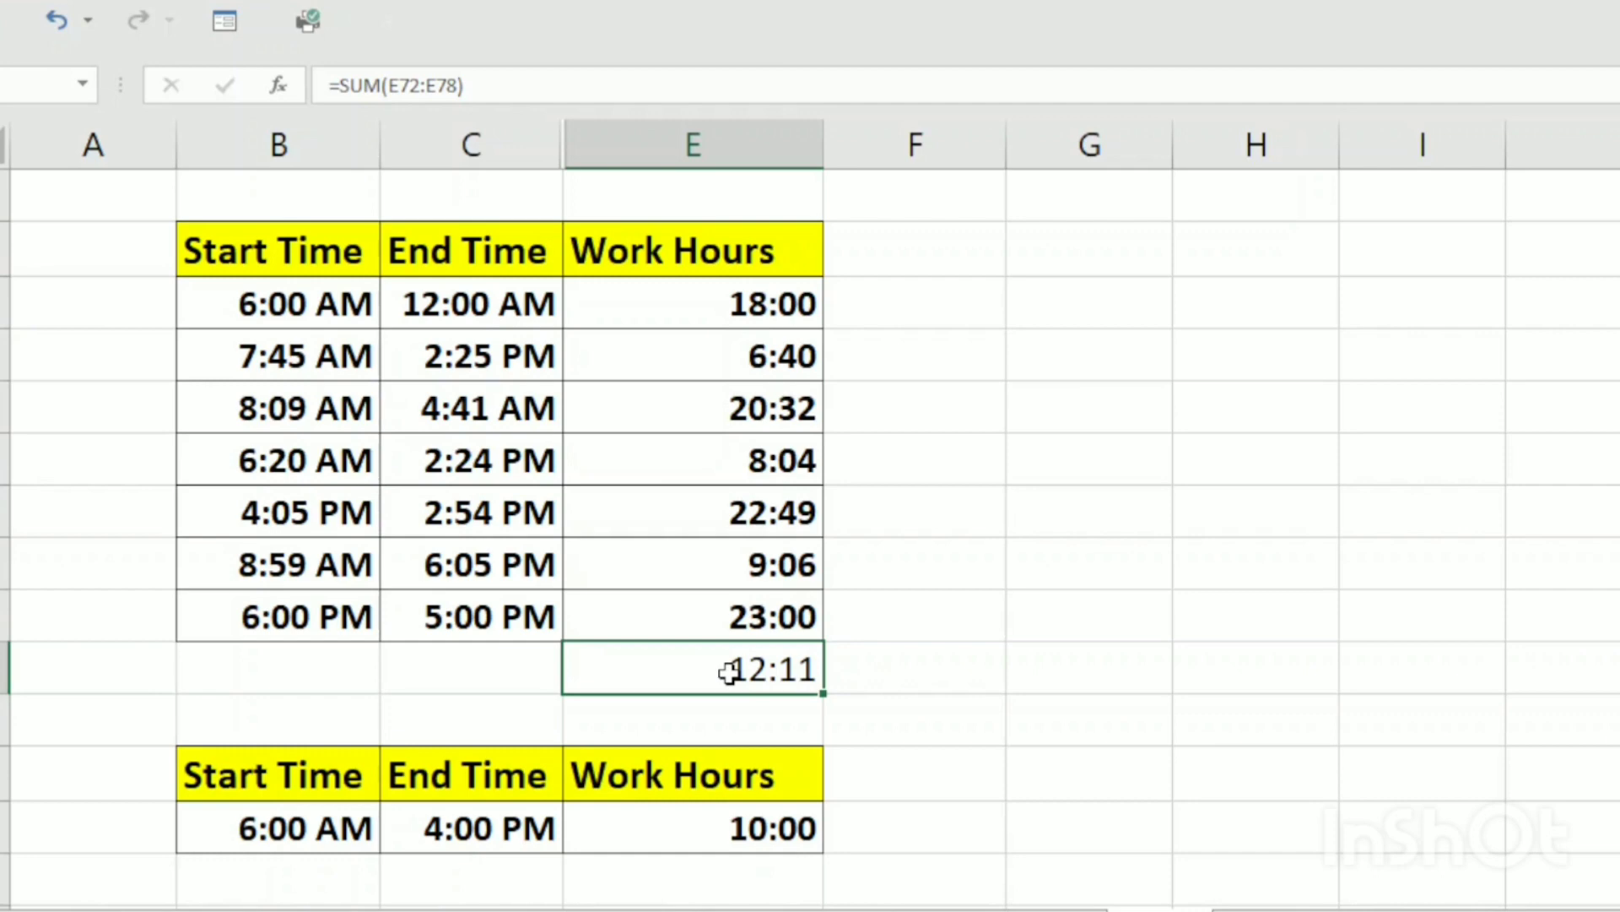
key(ctrl+1)
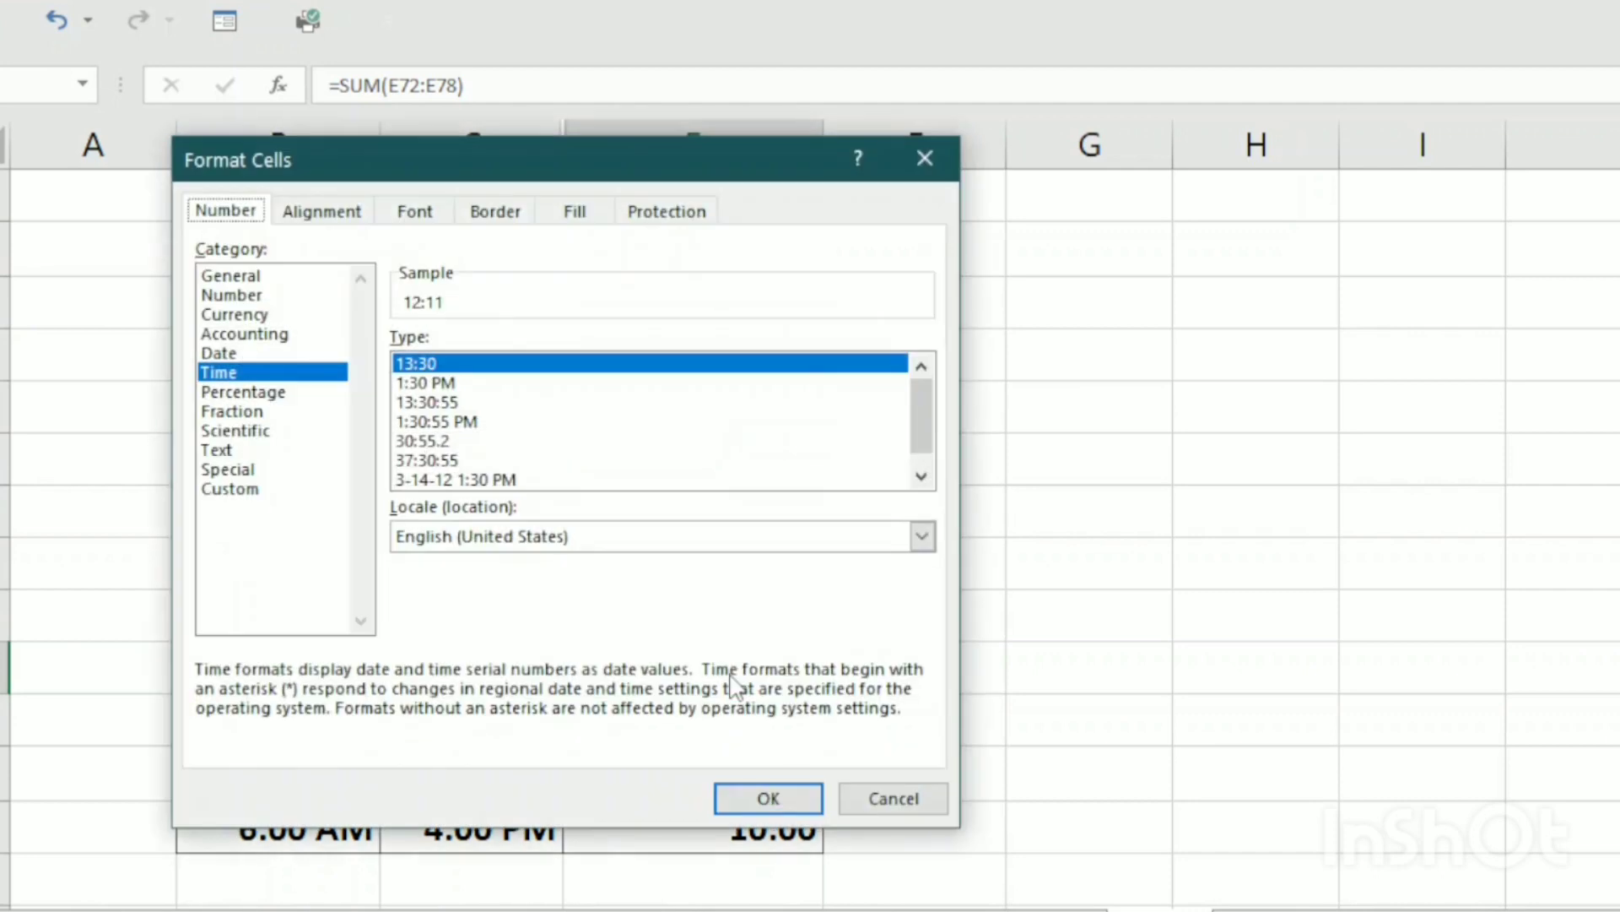
click(245, 489)
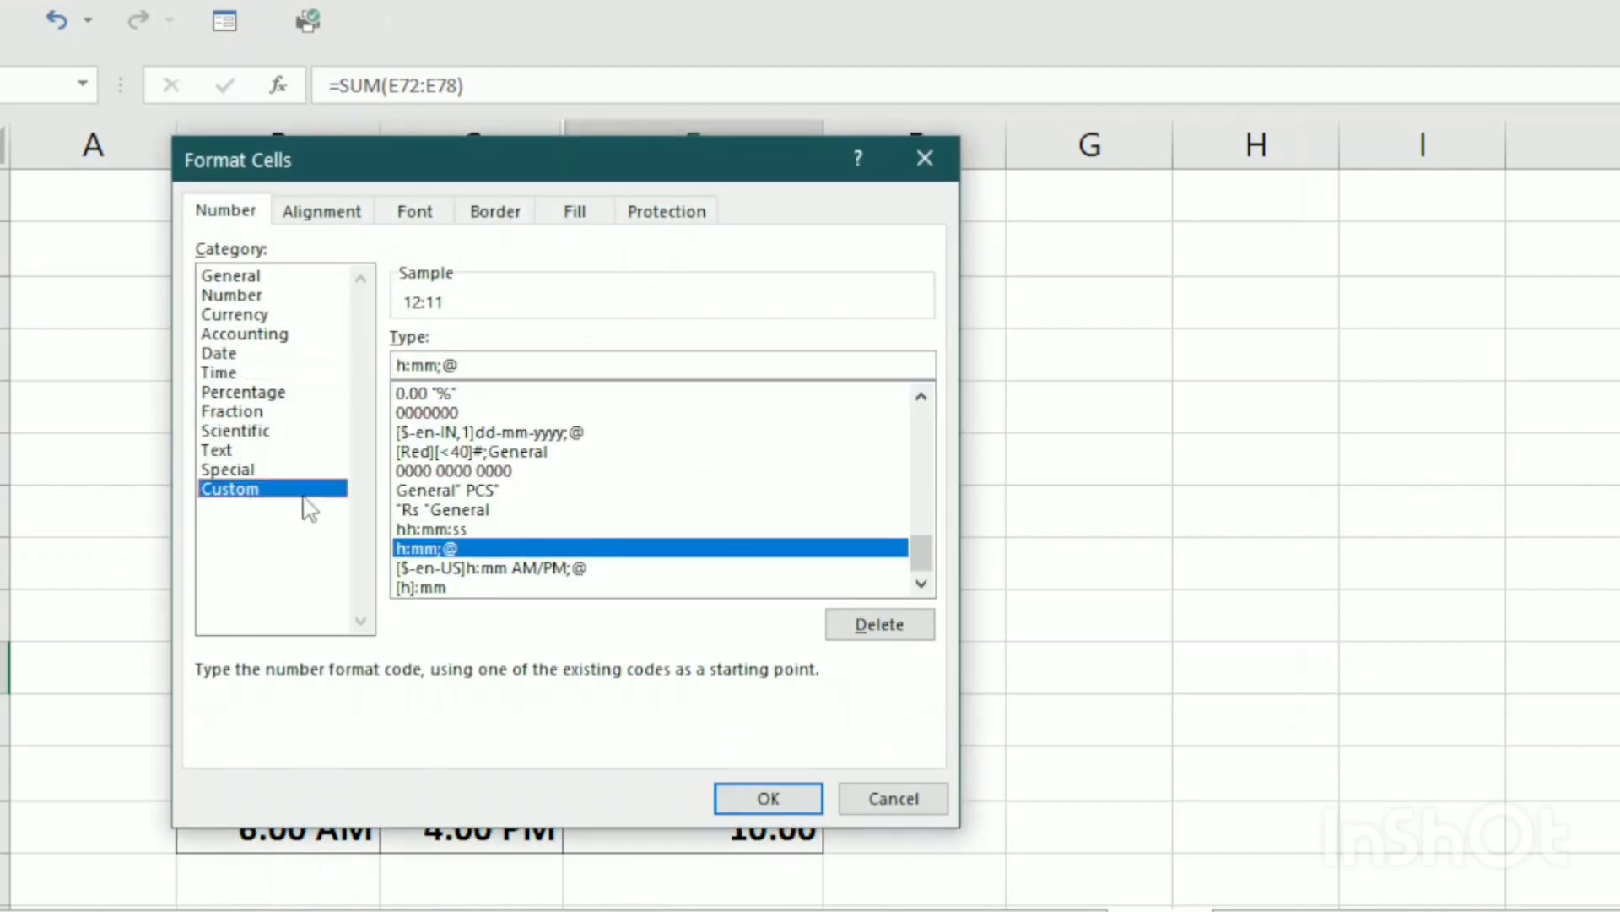
drag(477, 364, 370, 365)
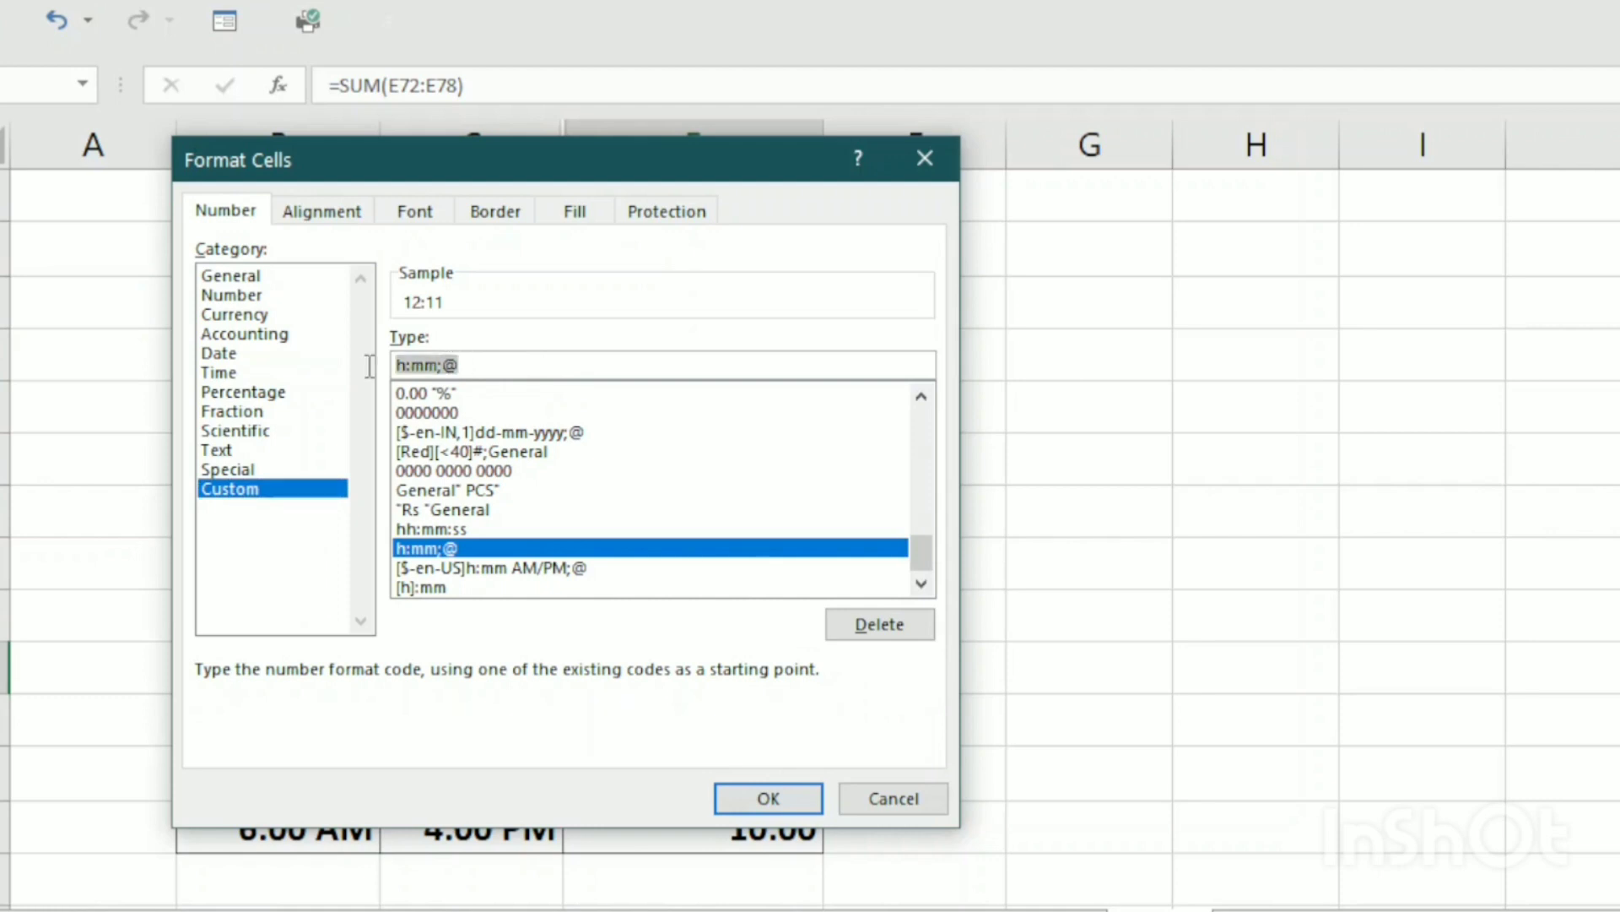
key(BackSpace)
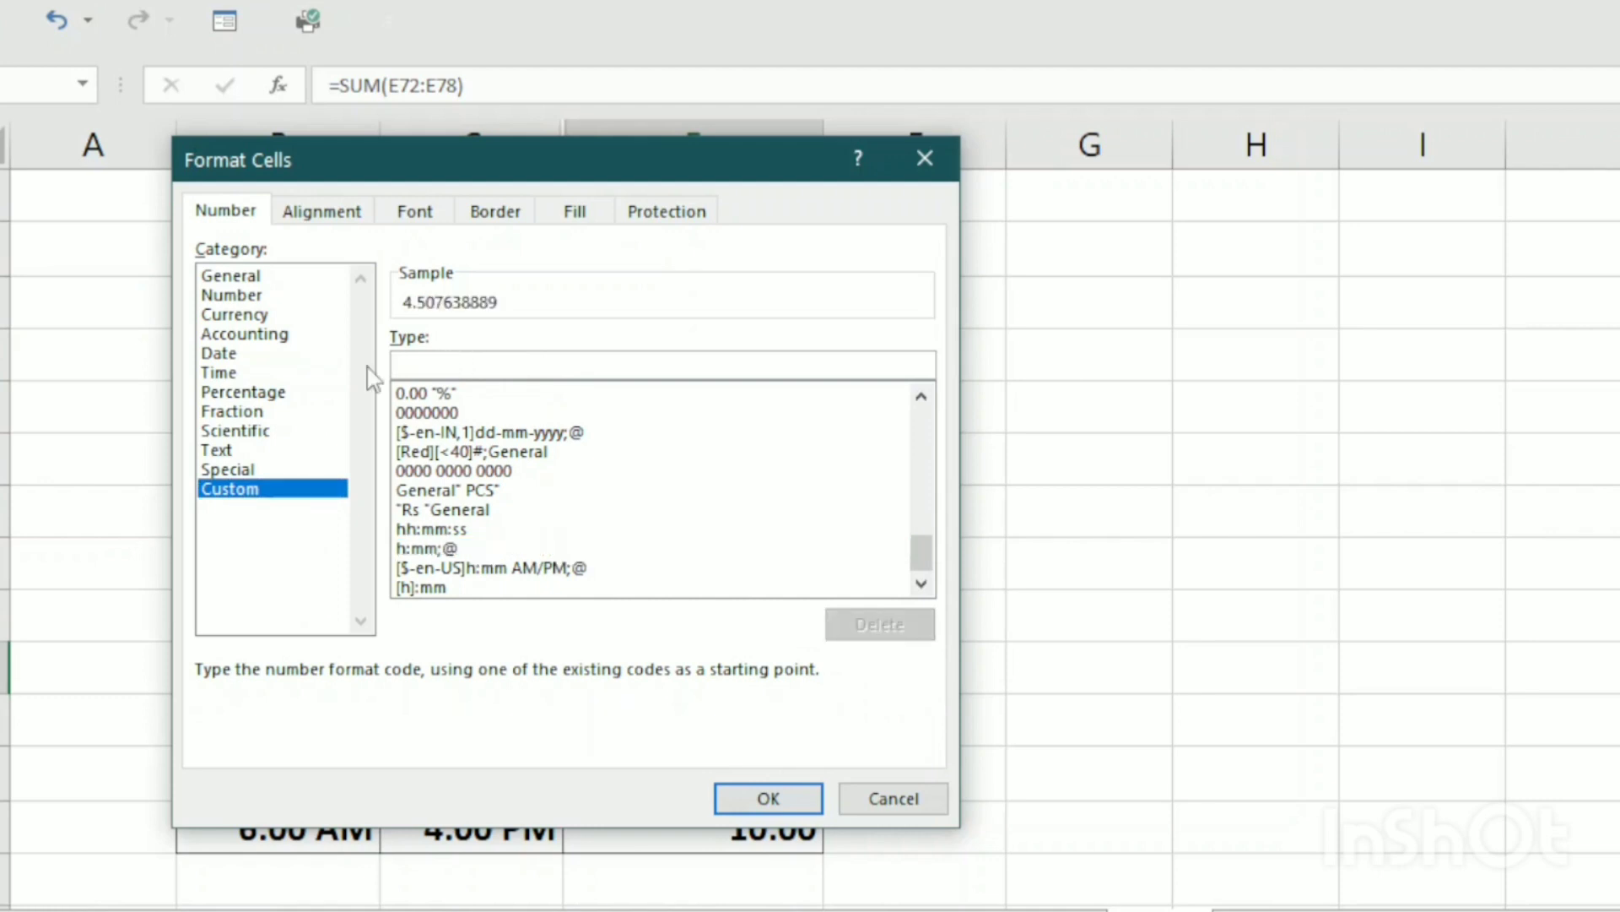
text([)
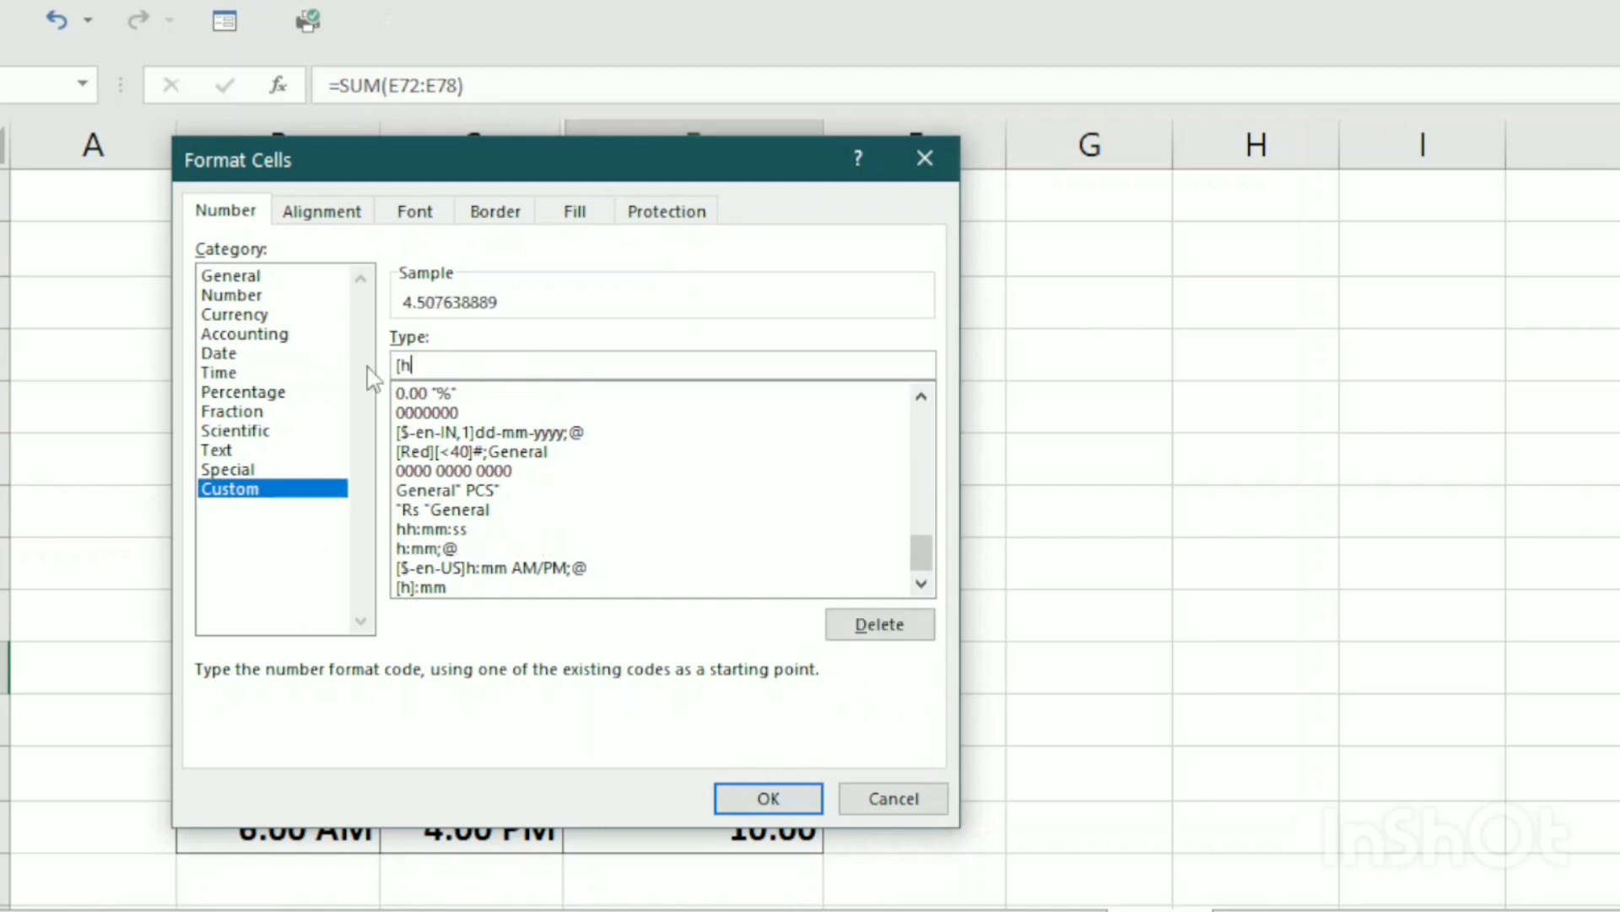
text(h]:mm)
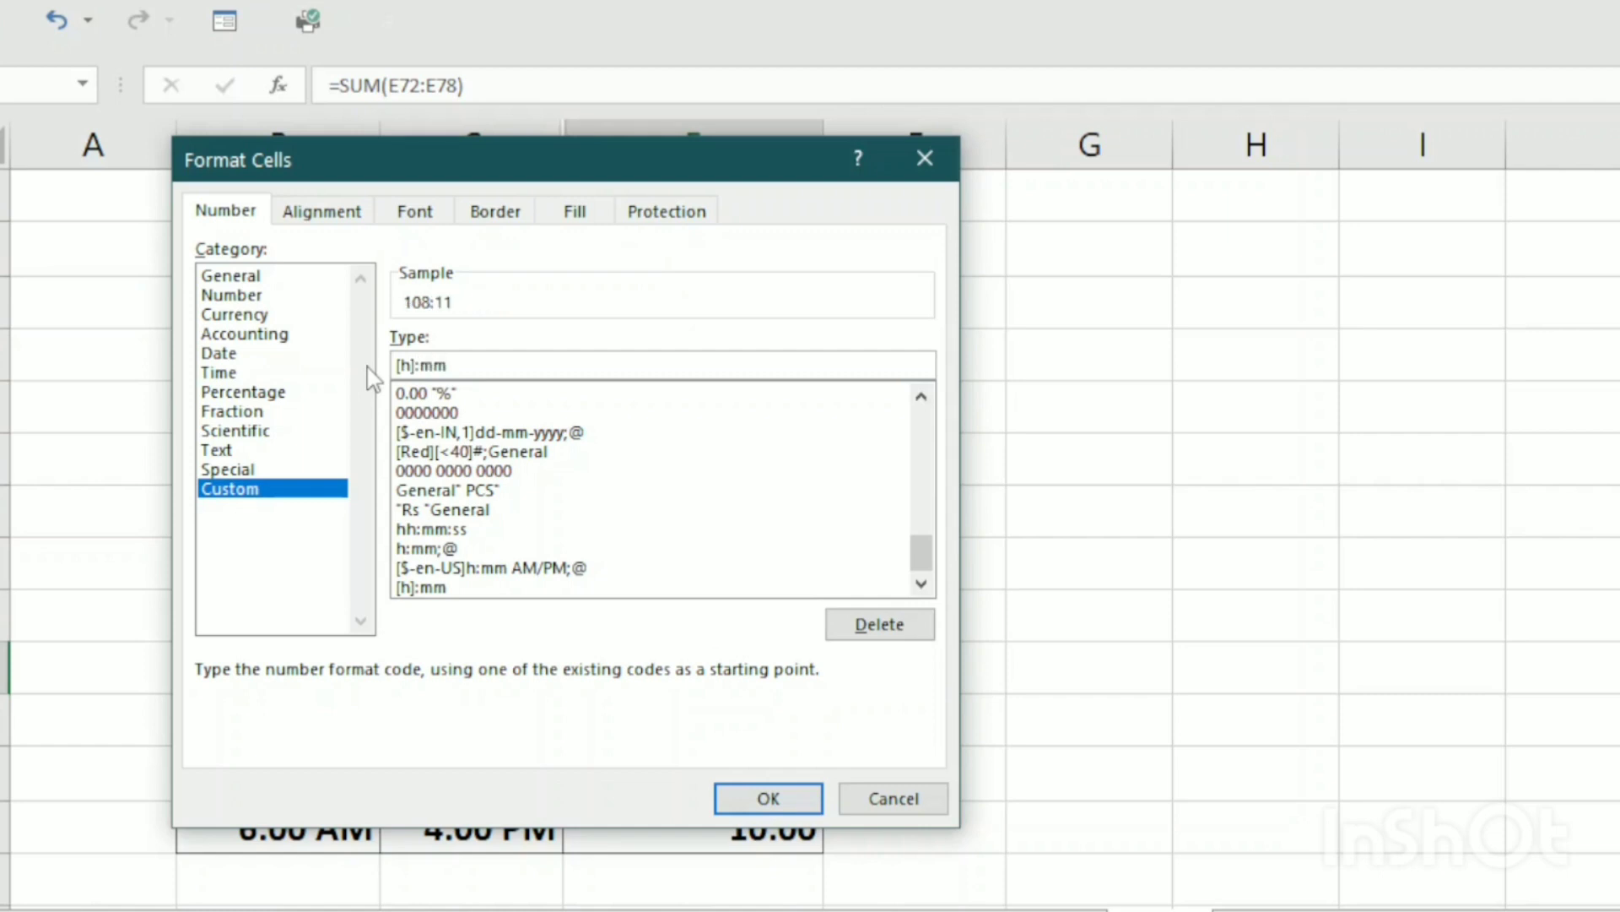
key(Return)
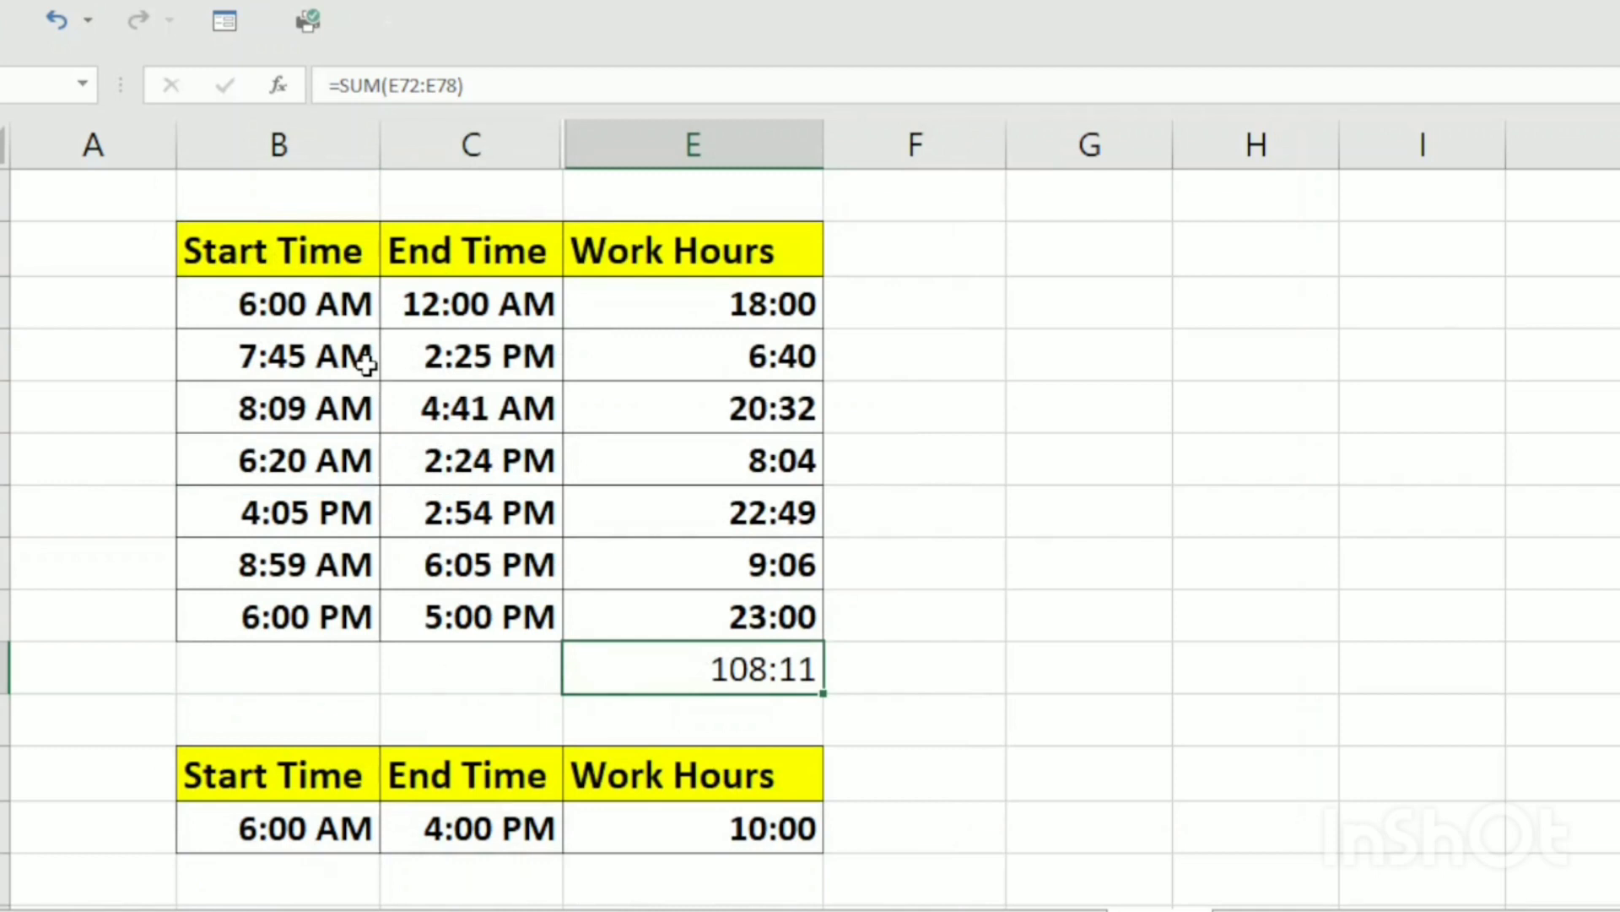